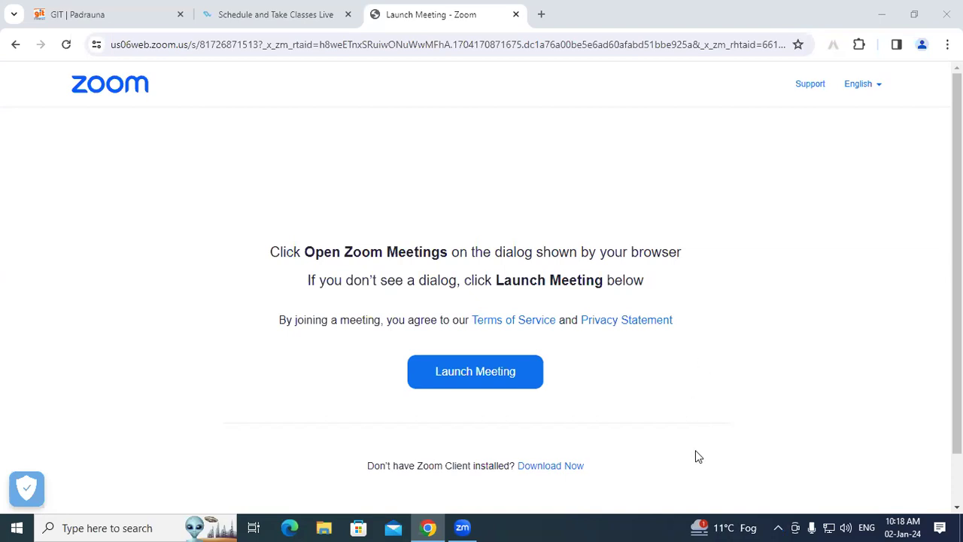
Step: Handwrite a red circled E, 'o', 'mi', 'mwo' and a circled 'MSWord' on screen
mouse_move(435, 118)
mouse_down()
mouse_move(435, 166)
mouse_move(434, 134)
mouse_move(392, 134)
mouse_move(444, 170)
mouse_move(439, 113)
mouse_up()
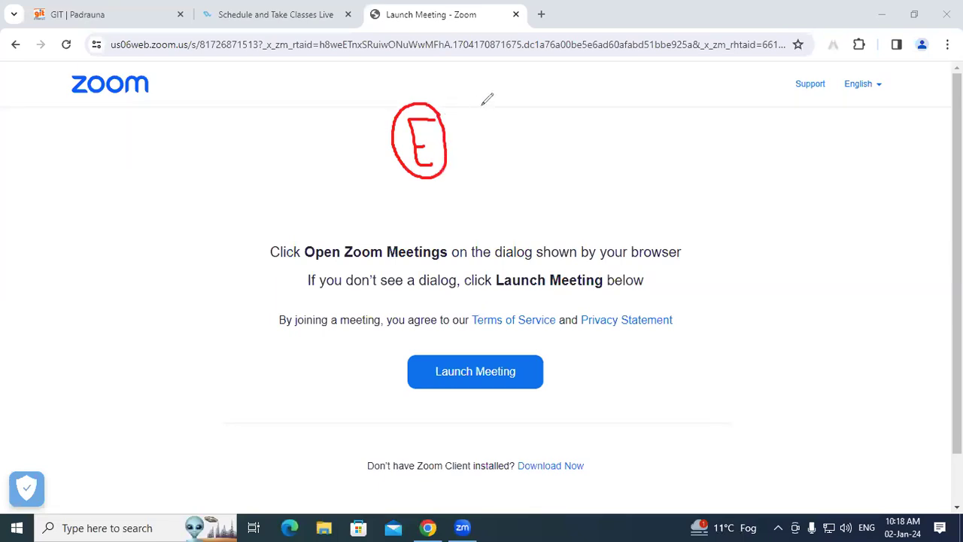
drag(563, 94, 566, 95)
drag(482, 191, 513, 173)
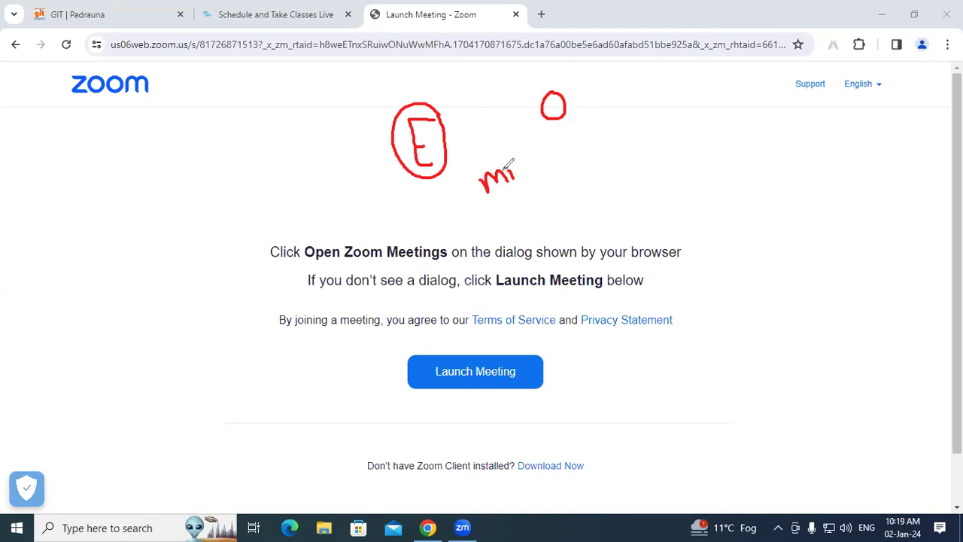
mouse_move(136, 170)
mouse_down()
mouse_move(173, 179)
mouse_move(189, 160)
mouse_move(213, 157)
mouse_move(181, 174)
mouse_move(124, 164)
mouse_move(161, 188)
mouse_up()
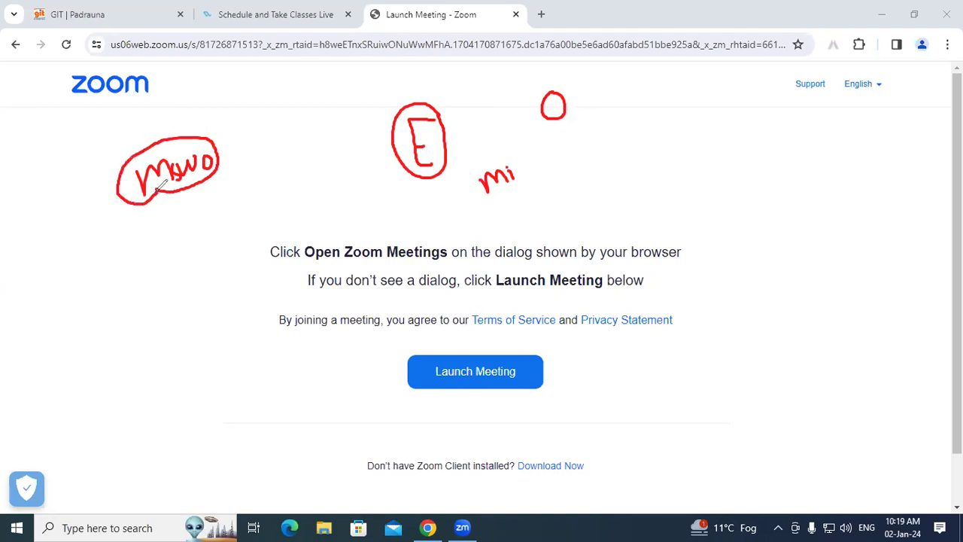
mouse_move(171, 218)
mouse_down()
mouse_move(172, 239)
mouse_move(243, 200)
mouse_move(244, 218)
mouse_up()
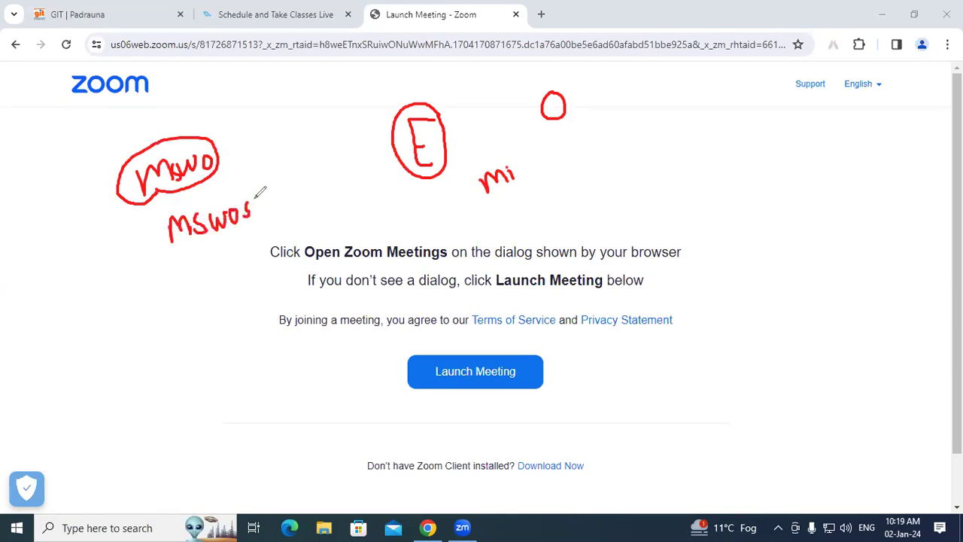
drag(263, 185, 262, 214)
drag(253, 178, 226, 255)
drag(273, 227, 251, 179)
Step: Handwrite and circle 'Excel', add two arrows and 'Ex', then erase all red annotations
click(599, 179)
mouse_move(598, 180)
mouse_down()
mouse_move(598, 218)
mouse_move(598, 199)
mouse_move(623, 218)
mouse_up()
mouse_move(623, 188)
mouse_down()
mouse_move(602, 220)
mouse_move(656, 205)
mouse_up()
mouse_move(660, 172)
mouse_down()
mouse_move(663, 202)
mouse_move(663, 174)
mouse_up()
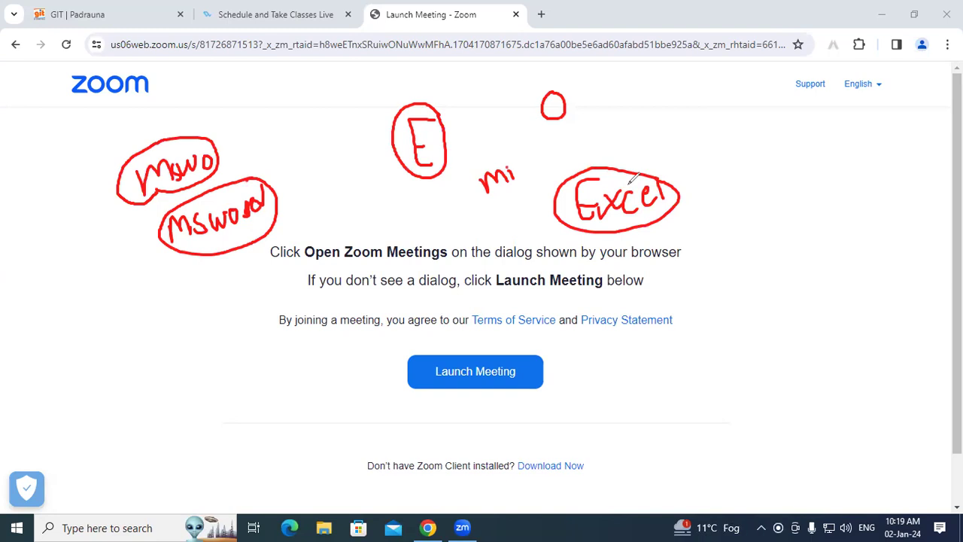
mouse_move(673, 109)
mouse_down()
mouse_move(647, 161)
mouse_move(662, 155)
mouse_up()
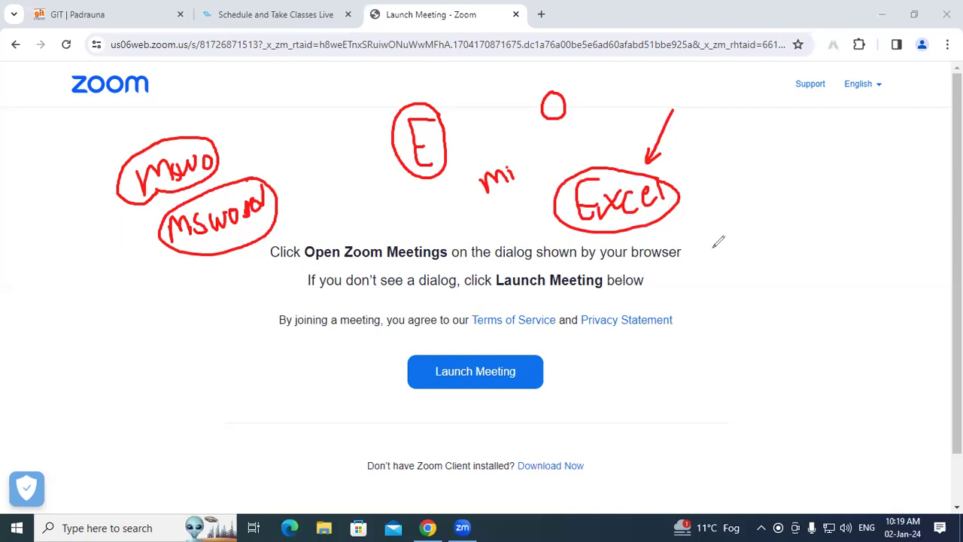
mouse_move(739, 235)
mouse_down()
mouse_move(674, 214)
mouse_move(687, 222)
mouse_up()
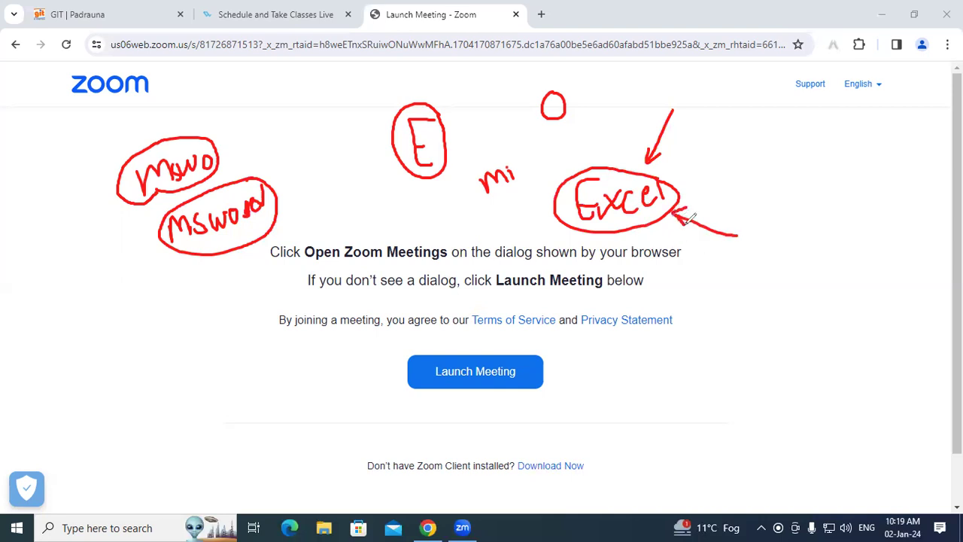
mouse_move(745, 145)
mouse_down()
mouse_move(728, 184)
mouse_move(743, 162)
mouse_move(761, 158)
mouse_move(764, 173)
mouse_up()
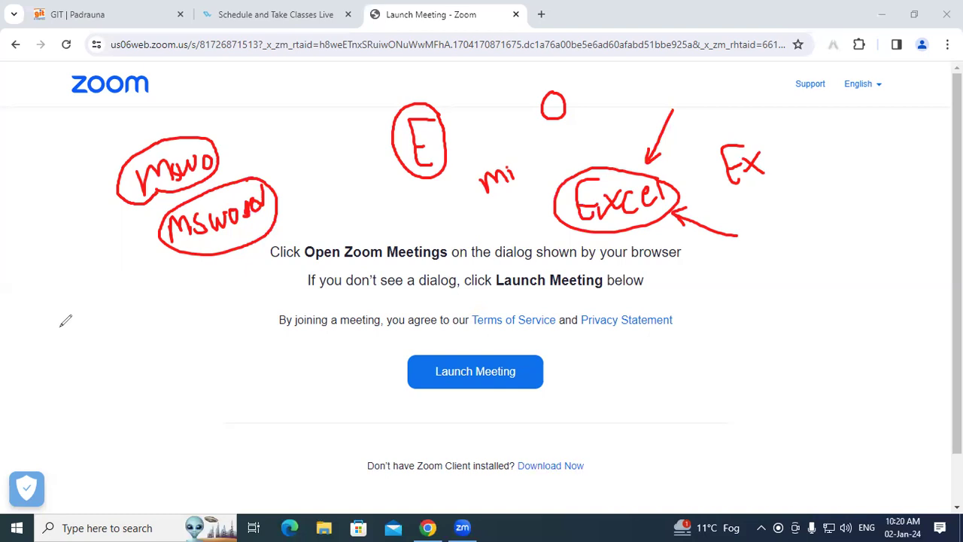
right_click(97, 309)
click(76, 349)
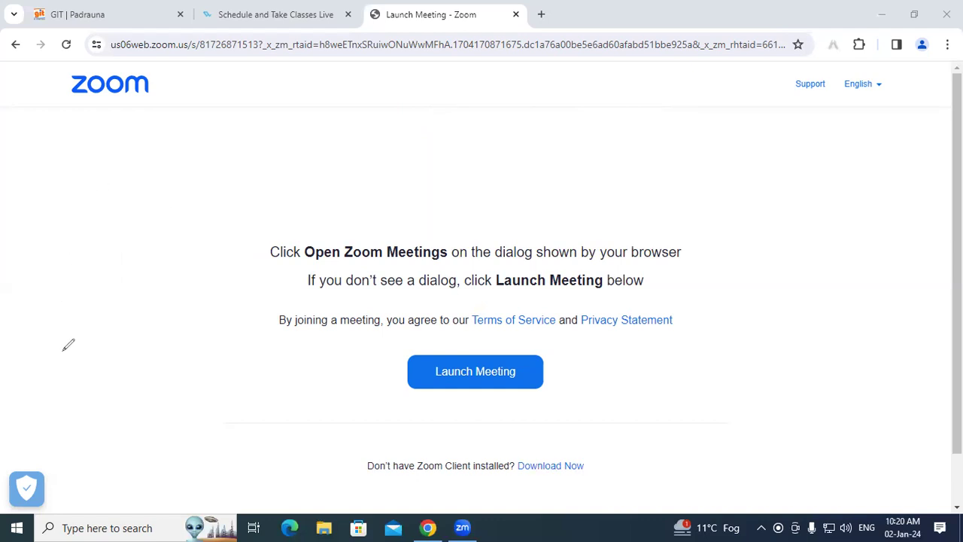
Step: Highlight the first two instruction lines in the browser and launch the Zoom meeting
click(287, 256)
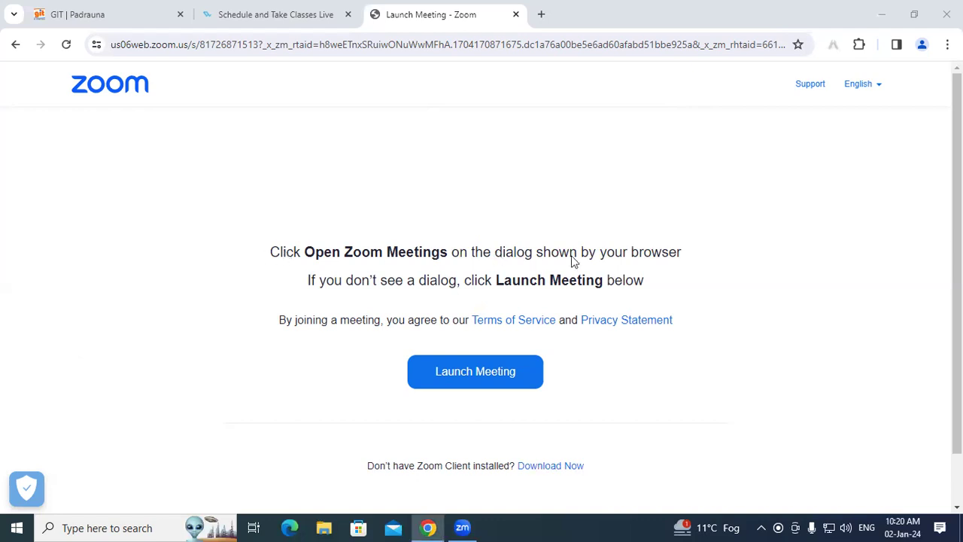
drag(270, 252, 630, 256)
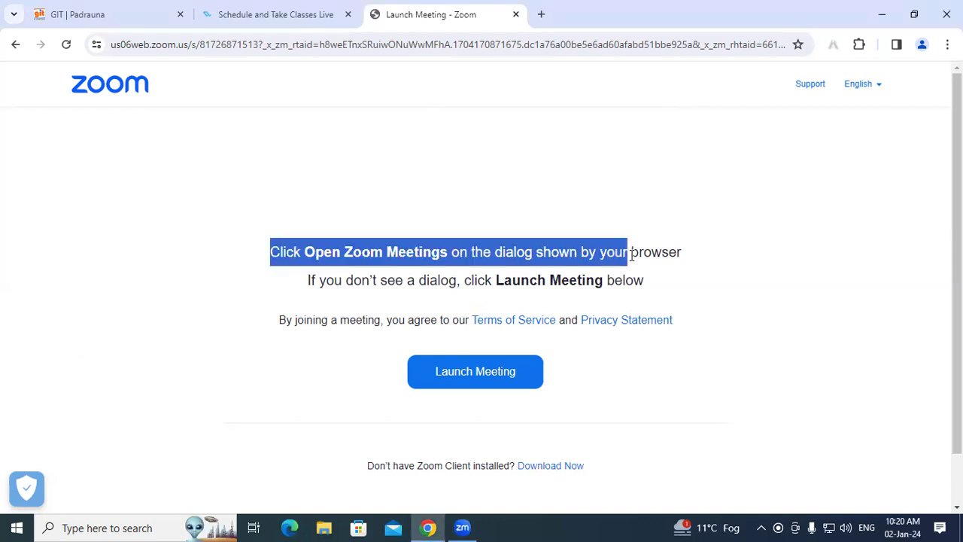
click(695, 253)
drag(685, 257, 272, 250)
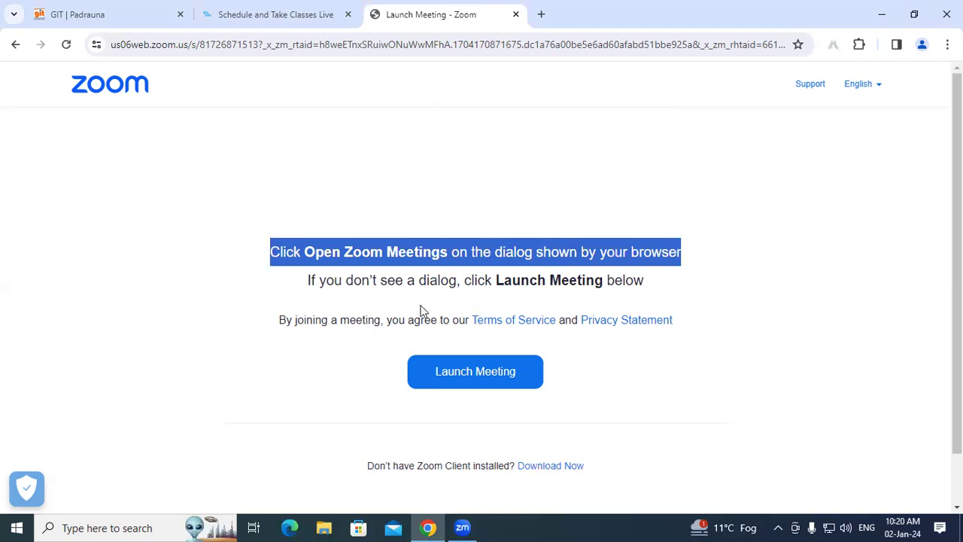
drag(307, 279, 655, 287)
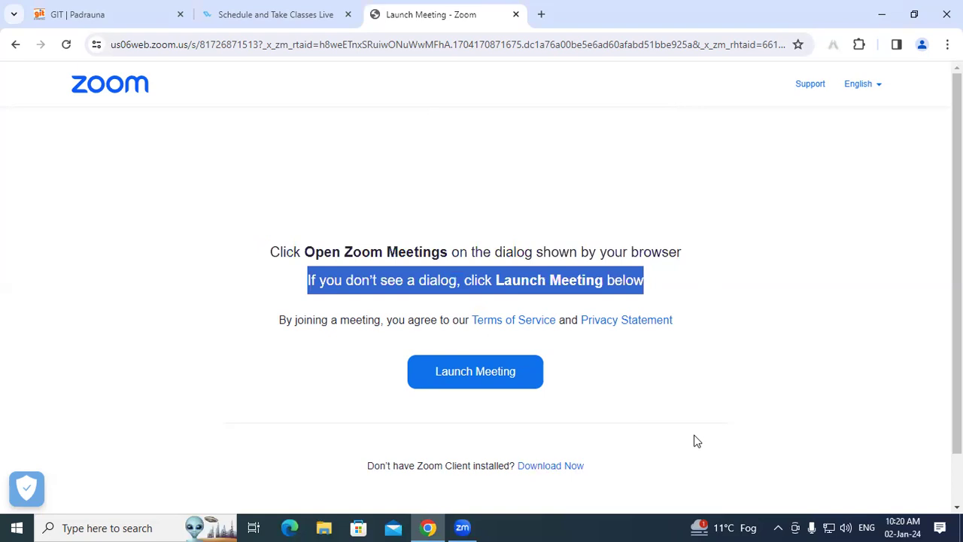
click(502, 387)
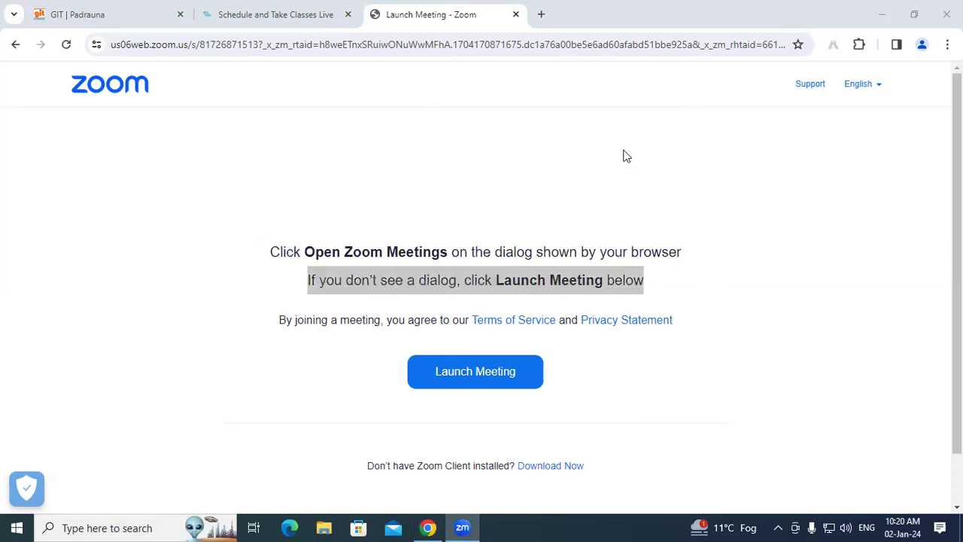
click(472, 126)
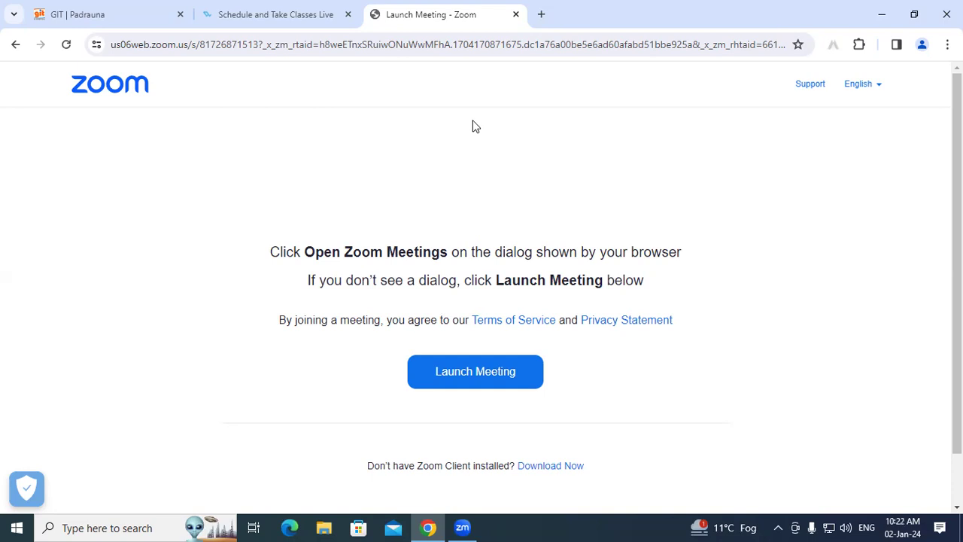
Step: Minimize the browser and open Properties for the 8.4 EXCEL (july) desktop file
click(882, 14)
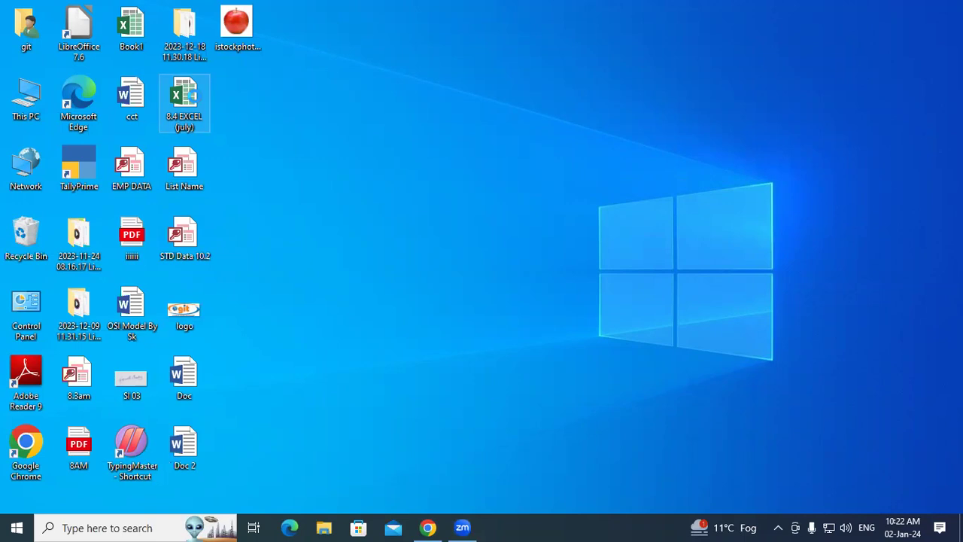
right_click(195, 97)
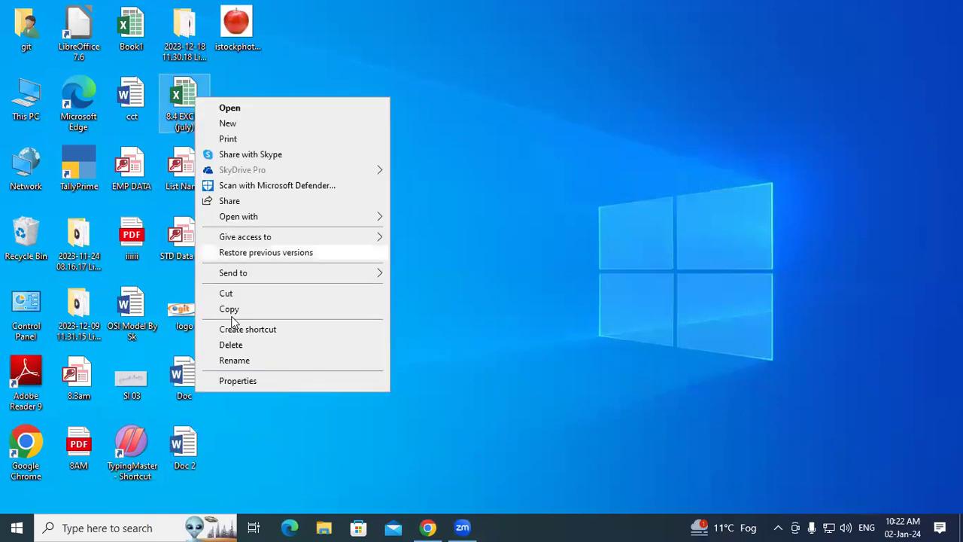
click(229, 381)
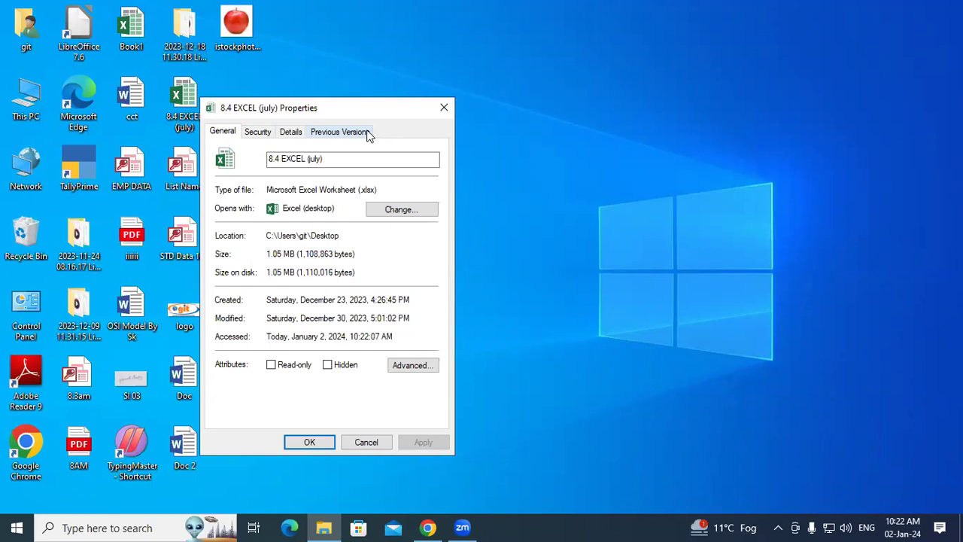
Step: Handwrite and circle '.xlsx' on the desktop, closing the file's Properties dialog
click(589, 442)
mouse_move(595, 194)
mouse_down()
mouse_move(595, 229)
mouse_move(664, 210)
mouse_move(648, 212)
mouse_up()
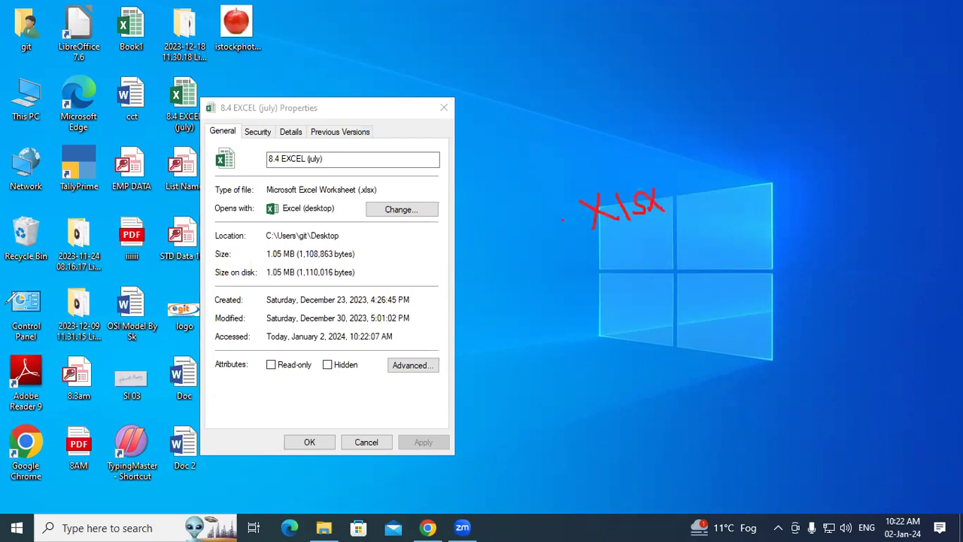
click(443, 105)
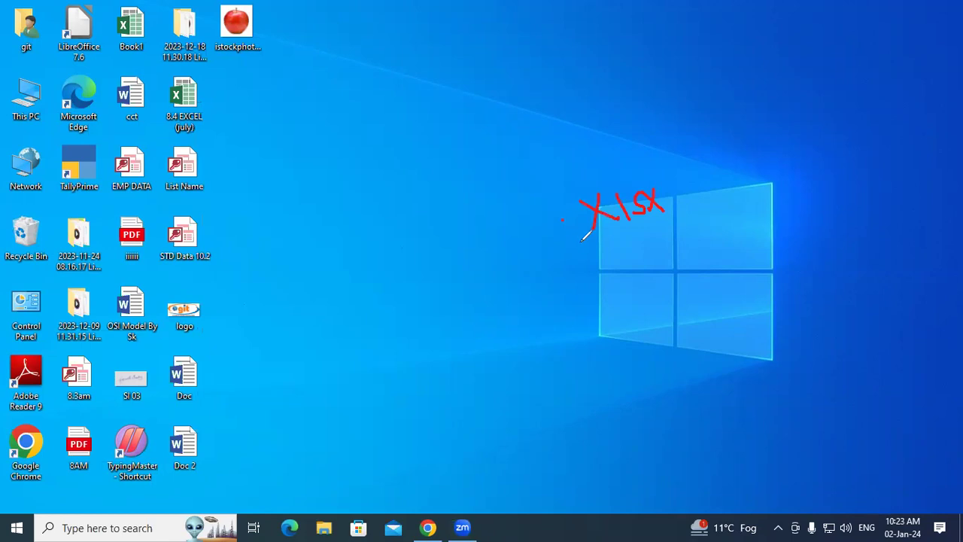
mouse_move(595, 243)
mouse_down()
mouse_move(672, 222)
mouse_move(559, 236)
mouse_move(596, 243)
mouse_up()
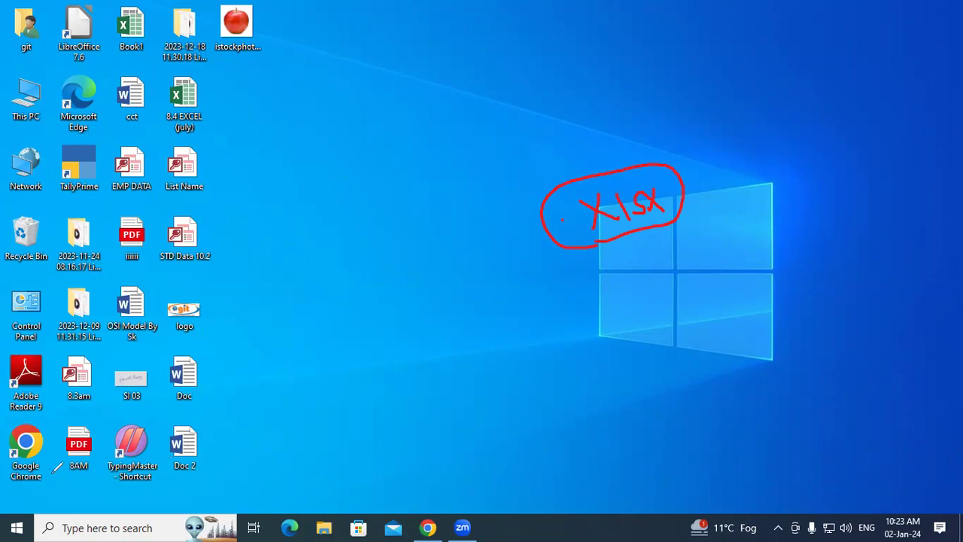
Step: Launch Notepad from the Run dialog and maximize its blank Untitled window
key(super+r)
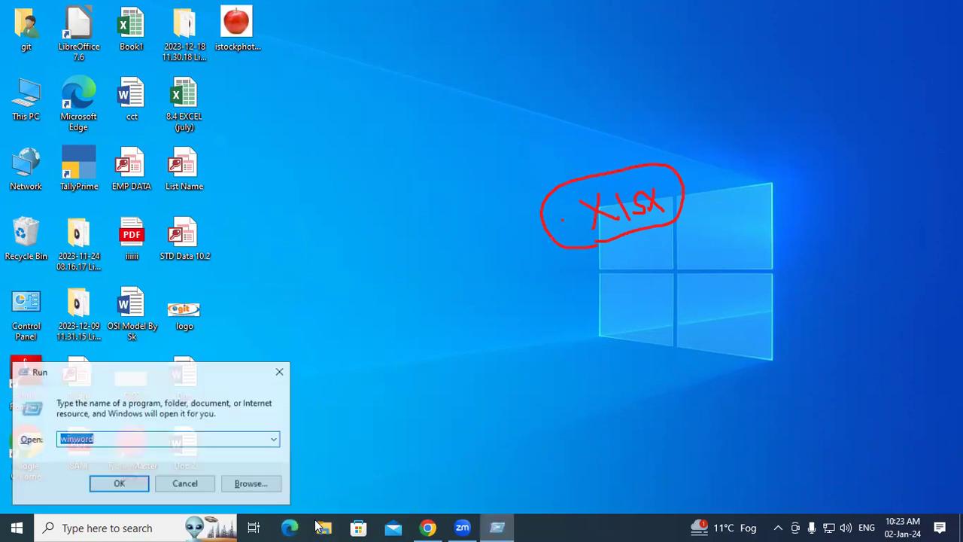
key(Return)
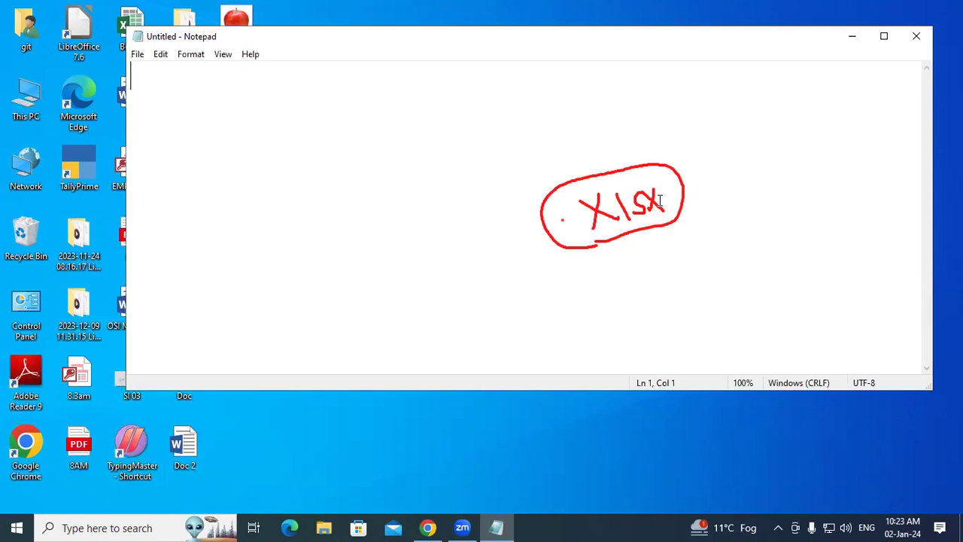
click(420, 452)
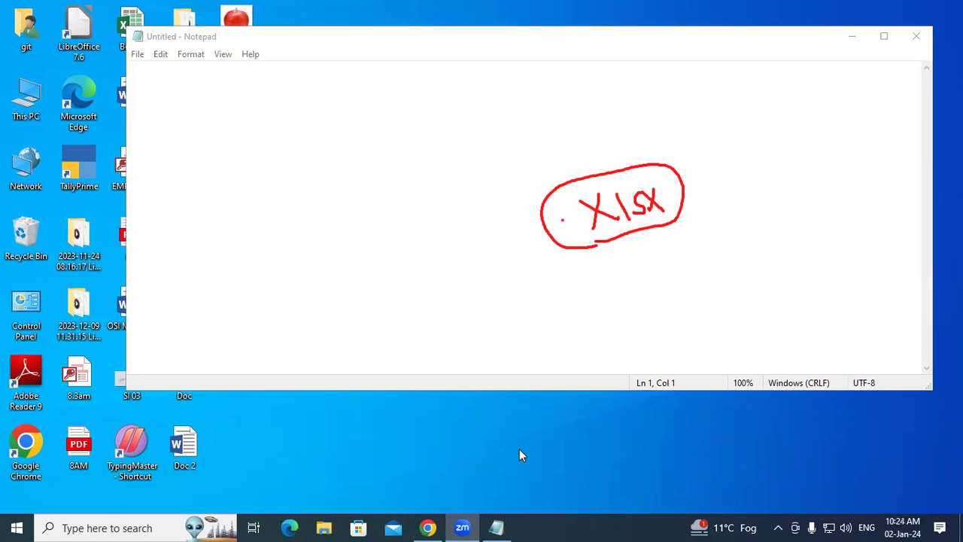
click(501, 131)
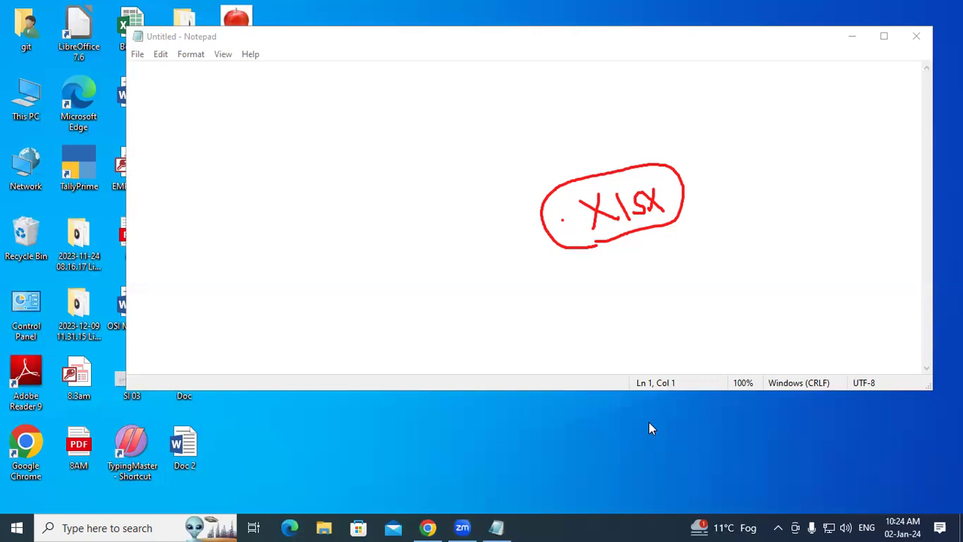
click(883, 36)
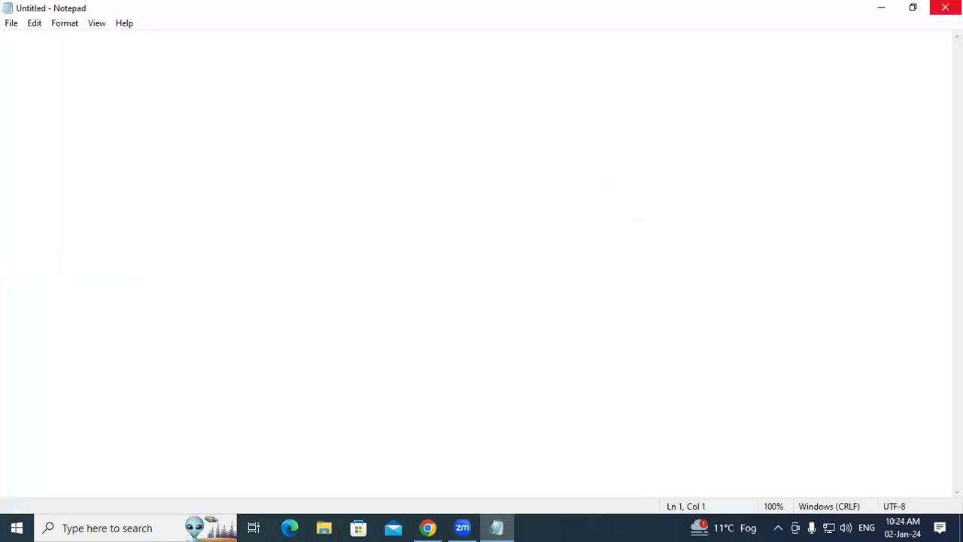
Step: Close Notepad and search 'exce' in Windows Search to find Excel 2013
click(945, 7)
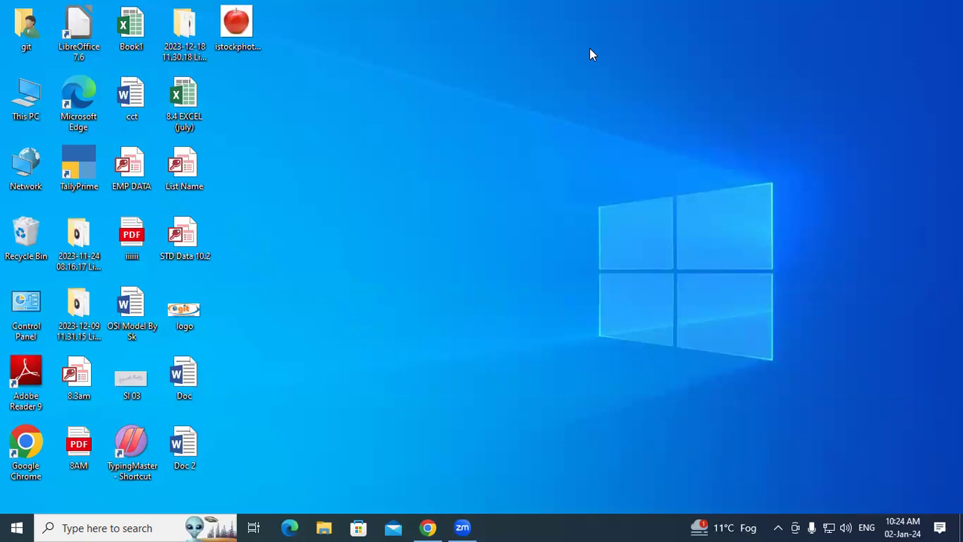
click(93, 528)
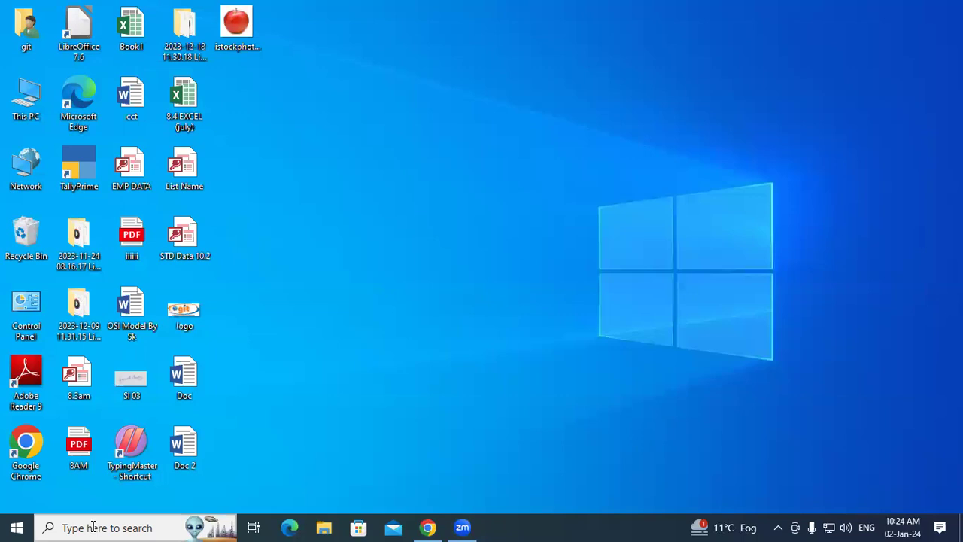
text(e)
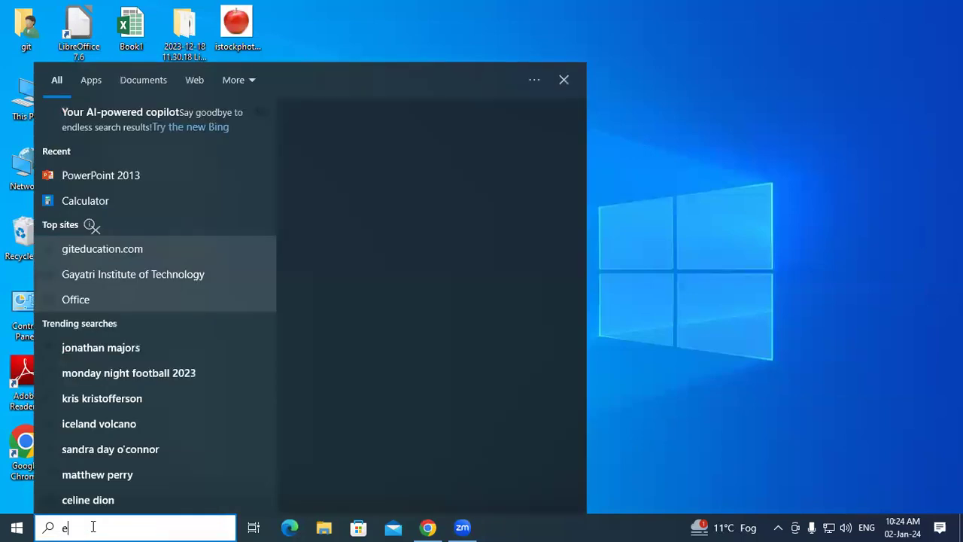
text(xce)
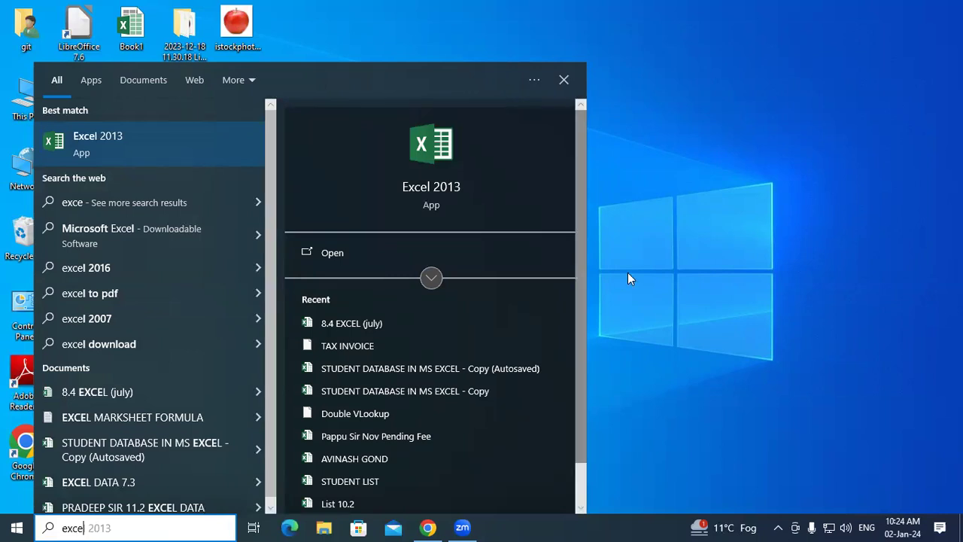
click(653, 249)
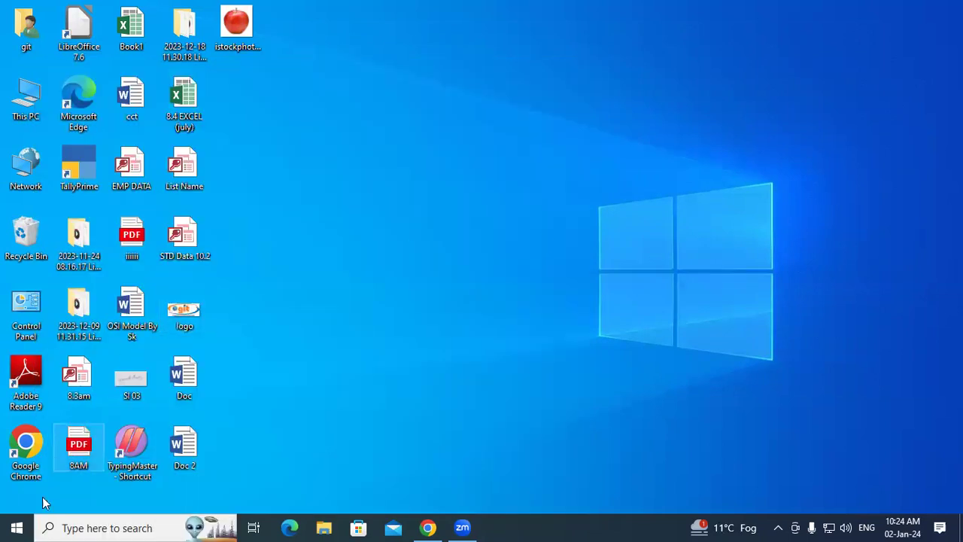
click(96, 527)
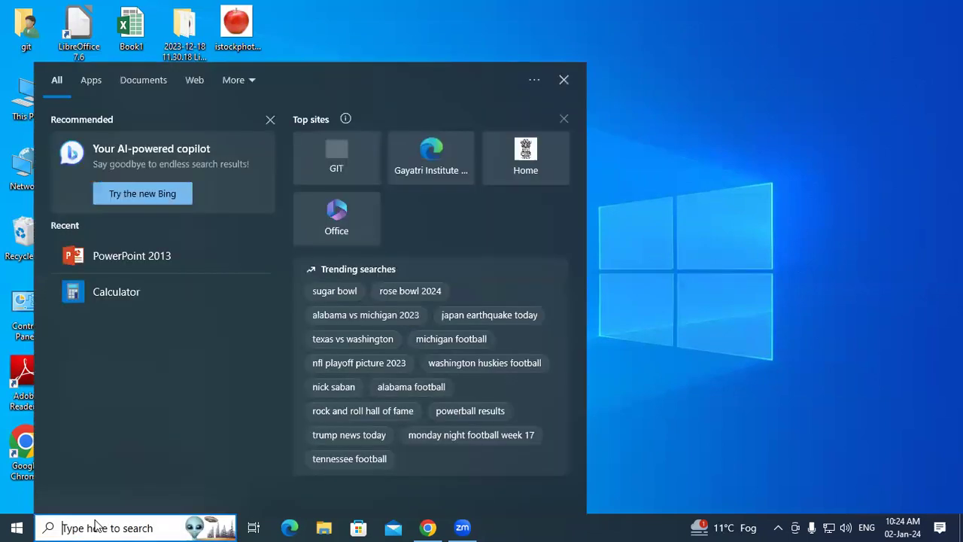
text(exce)
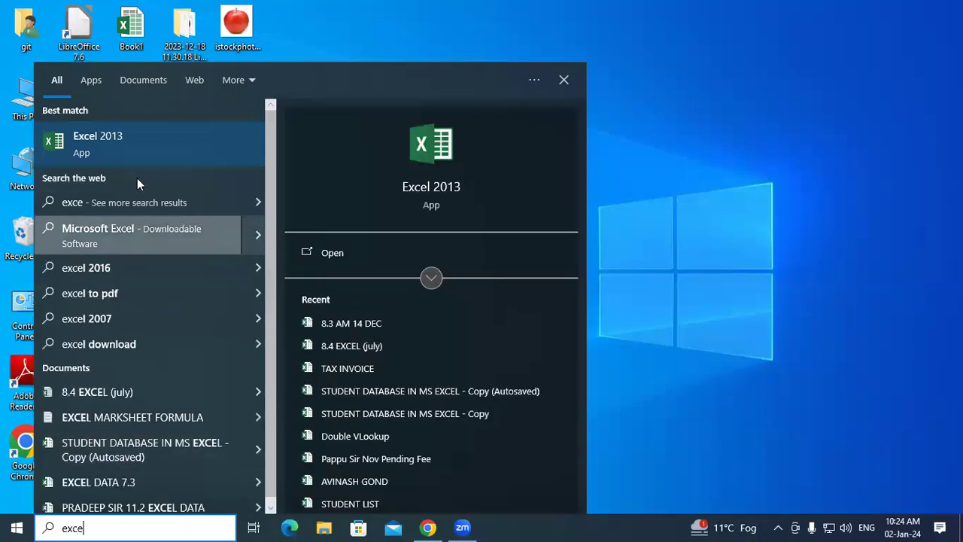
Step: Launch Excel 2013 from the search results, then close it with Alt+F4
click(135, 155)
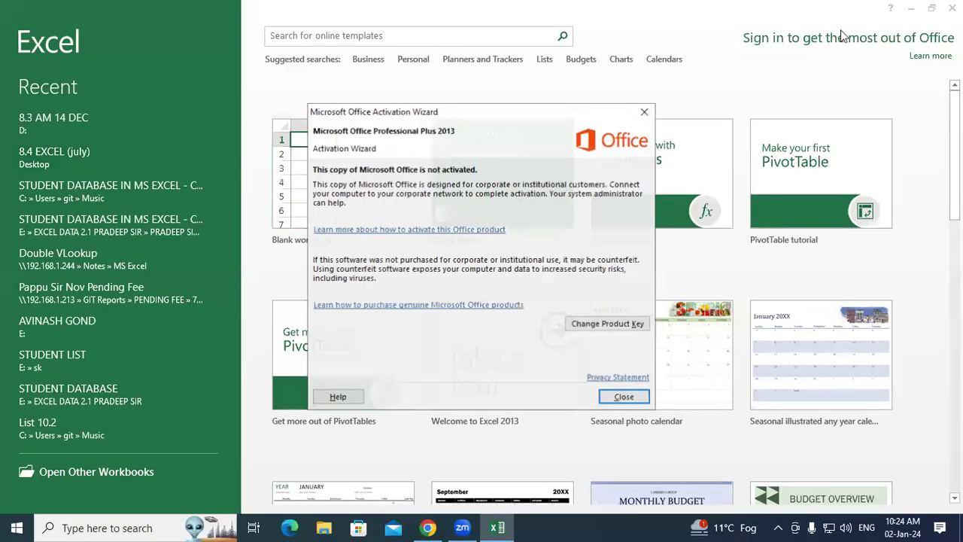
key(alt+F4)
key(alt+F4)
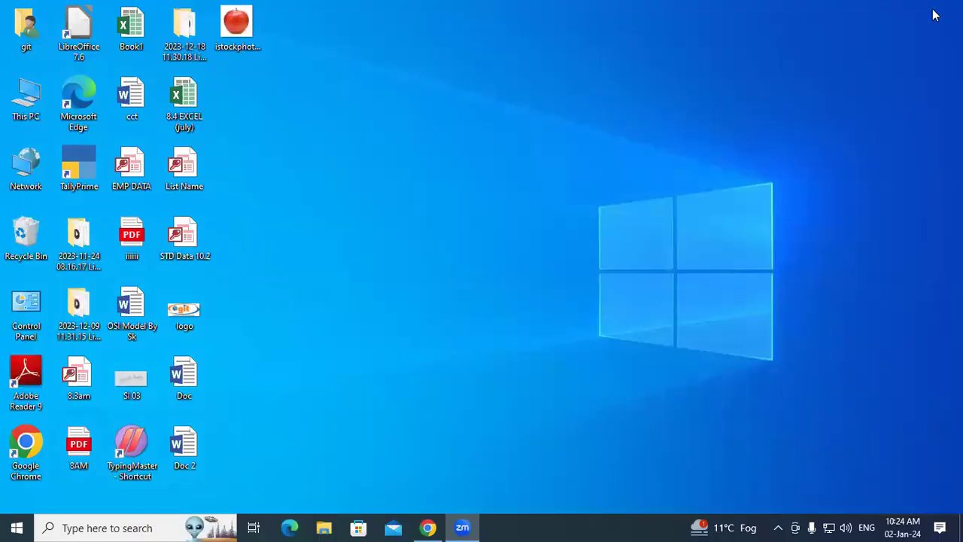
key(super+r)
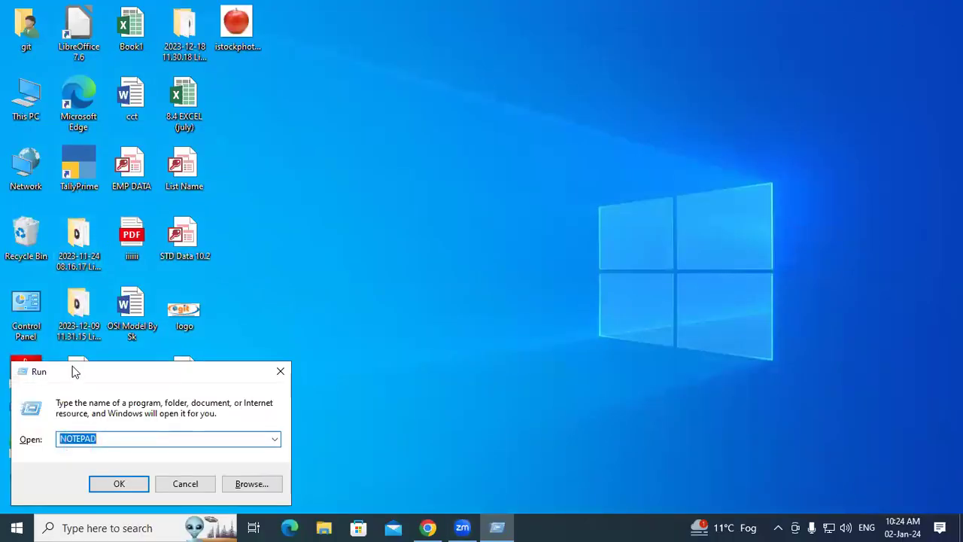
drag(74, 372, 254, 99)
text(excel)
key(Return)
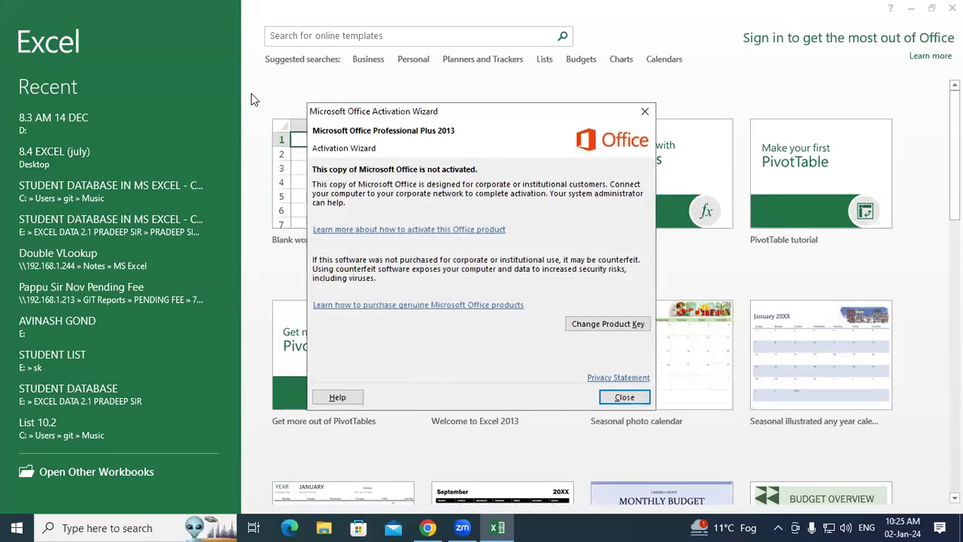
click(645, 111)
key(alt+F4)
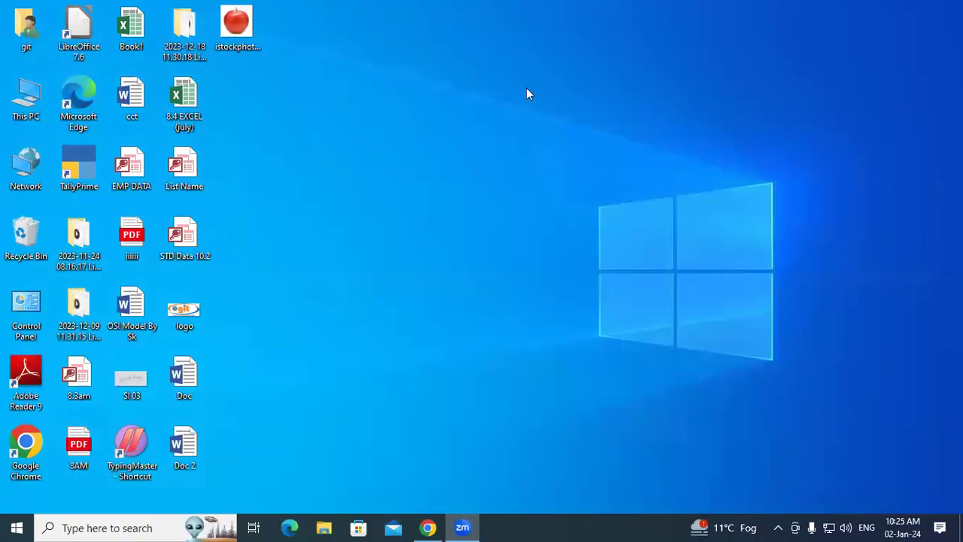
Step: Create a New Microsoft Excel Worksheet file on the desktop with its default name
right_click(441, 63)
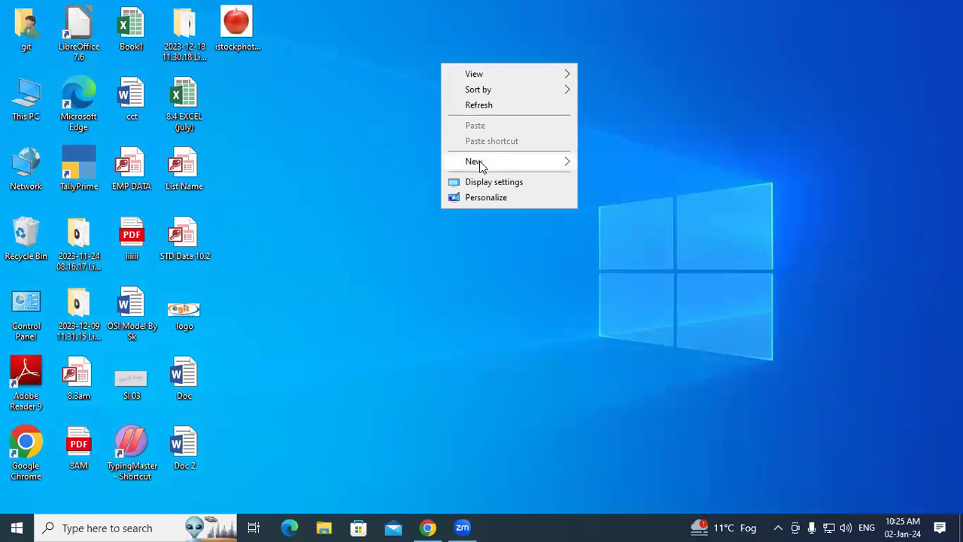
mouse_move(560, 161)
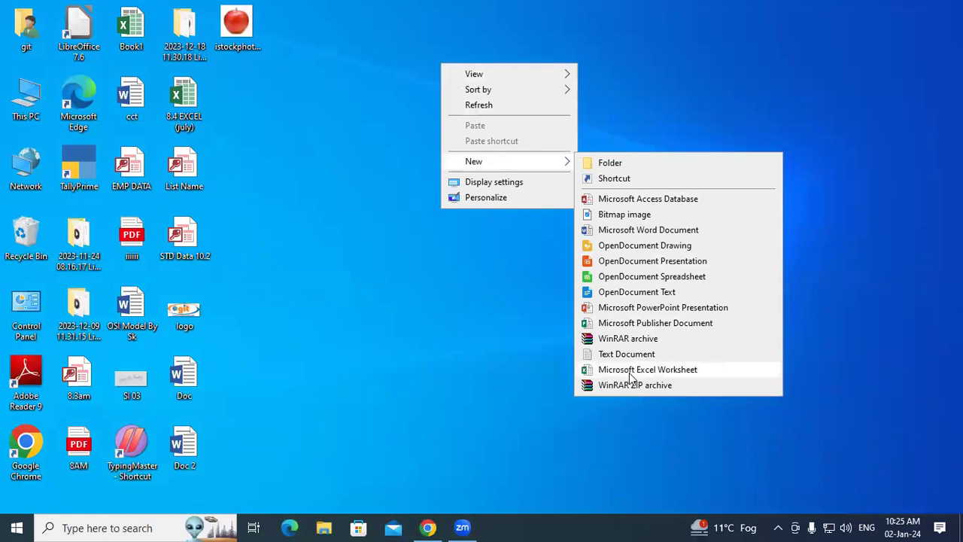
click(669, 369)
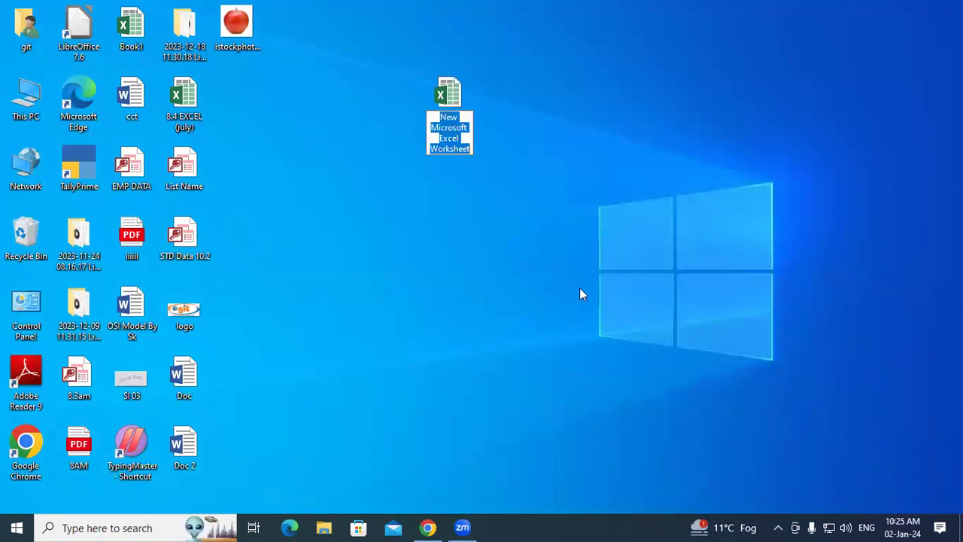
click(506, 100)
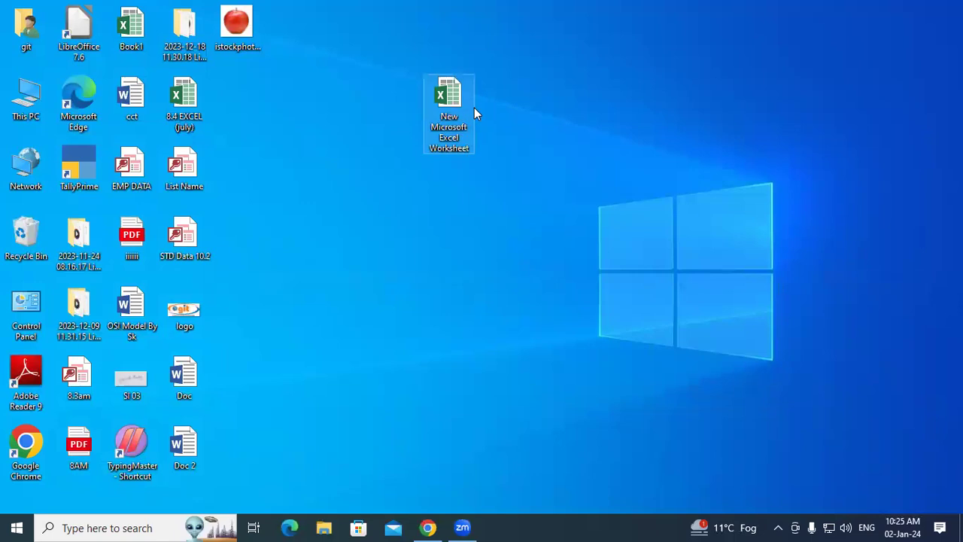
Step: Open the new worksheet, select D2:N12 then M10, and close Excel
double_click(458, 105)
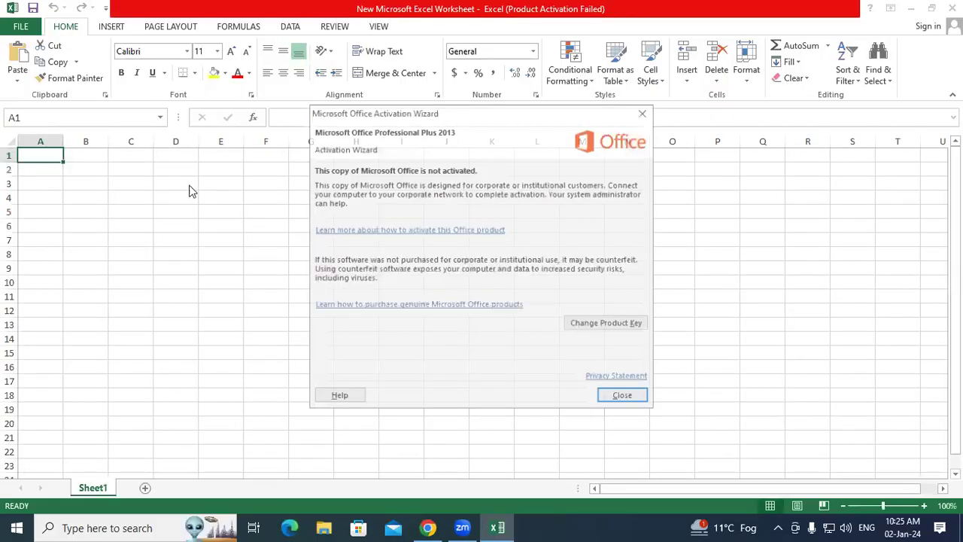
click(643, 114)
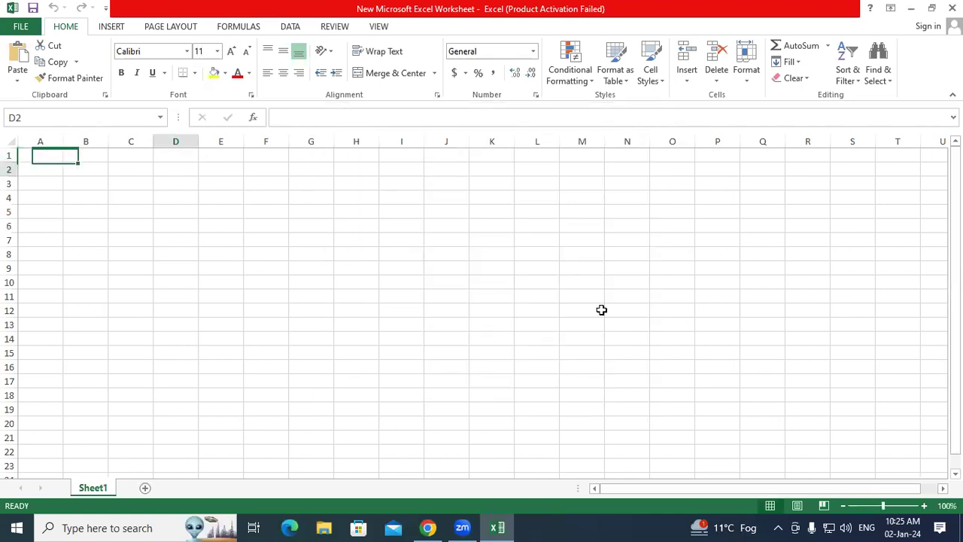
drag(175, 168, 634, 313)
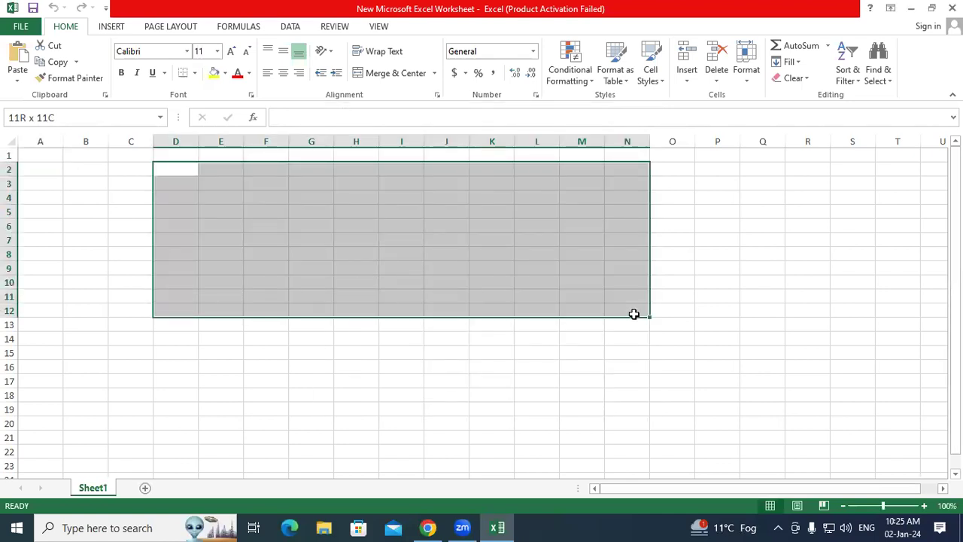
click(574, 283)
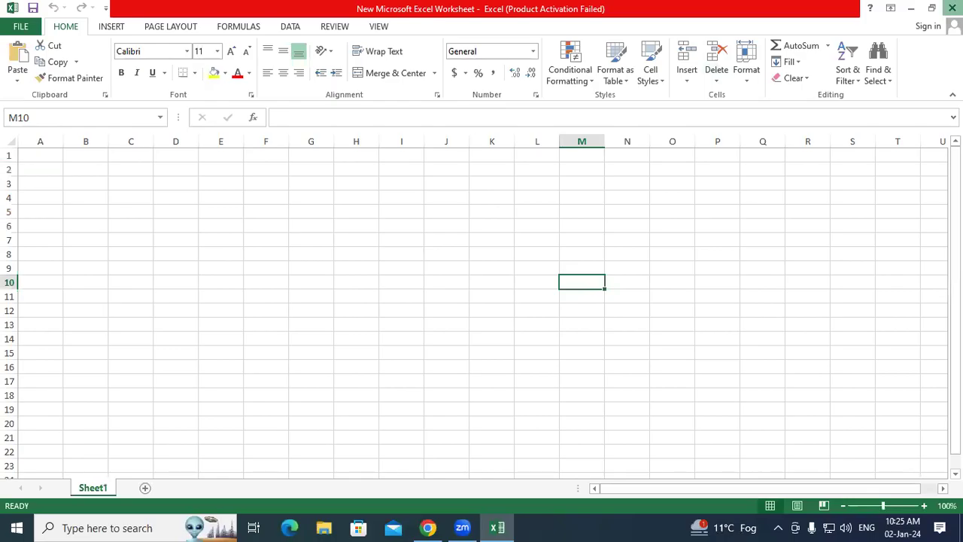
click(952, 8)
right_click(563, 71)
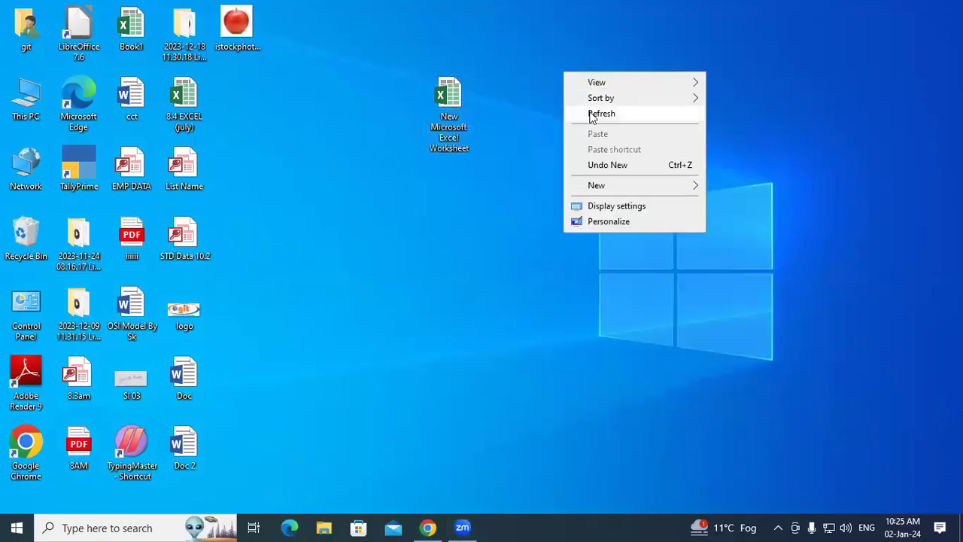
Step: Refresh the desktop, handwrite 'Book' and 'Doc' notes, then clear all annotations
click(591, 114)
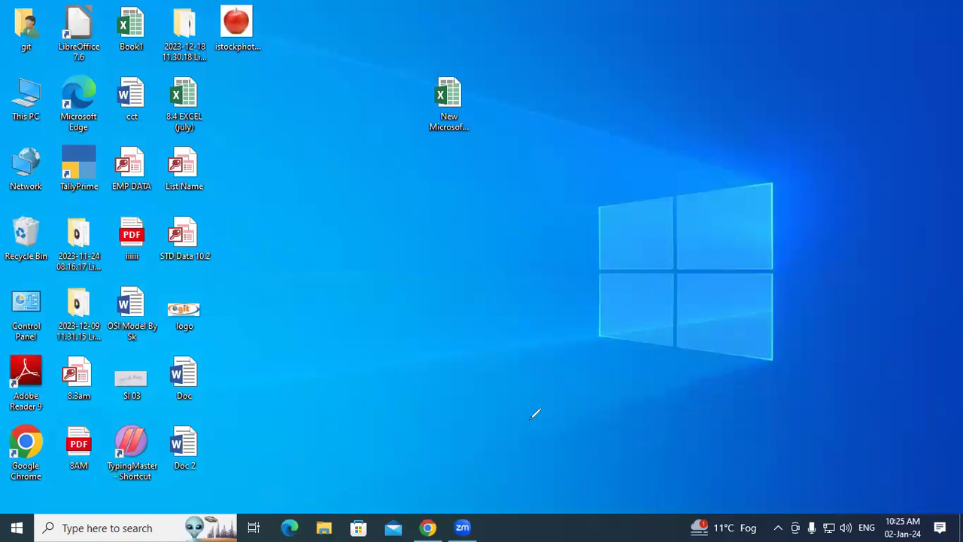
mouse_move(426, 205)
mouse_down()
mouse_move(443, 220)
mouse_move(458, 204)
mouse_move(493, 198)
mouse_move(476, 186)
mouse_up()
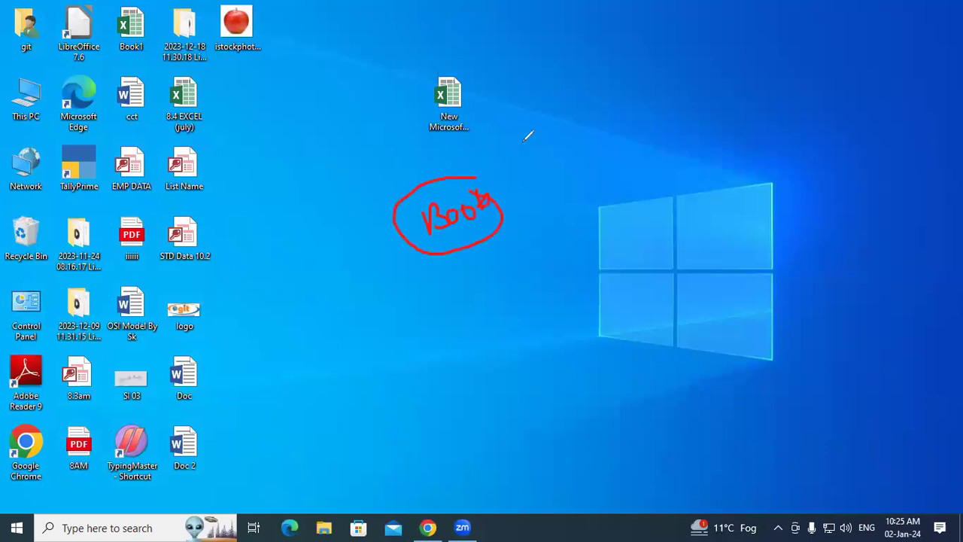
mouse_move(537, 98)
mouse_down()
mouse_move(538, 125)
mouse_move(570, 103)
mouse_up()
drag(574, 212, 578, 247)
mouse_move(576, 214)
mouse_down()
mouse_move(581, 245)
mouse_move(636, 203)
mouse_move(642, 214)
mouse_move(653, 209)
mouse_up()
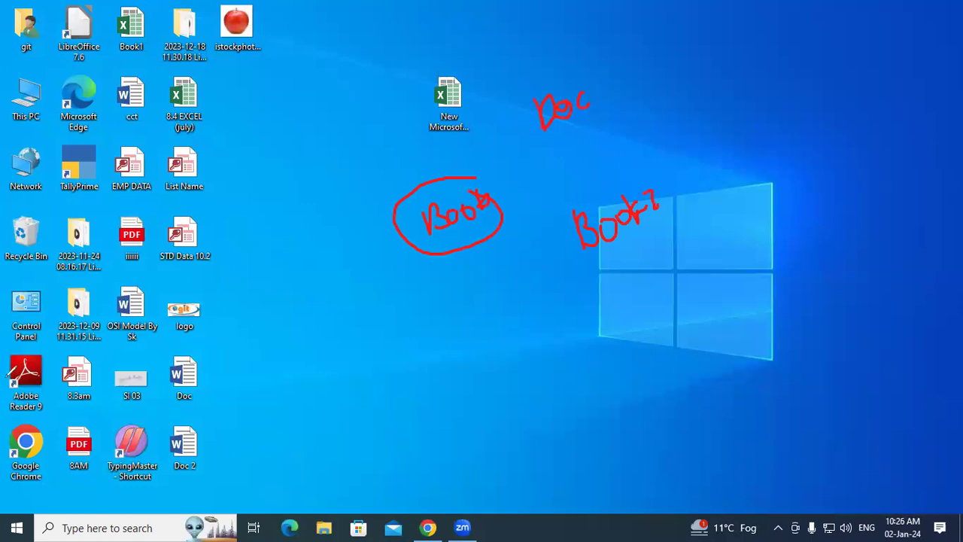
key(Escape)
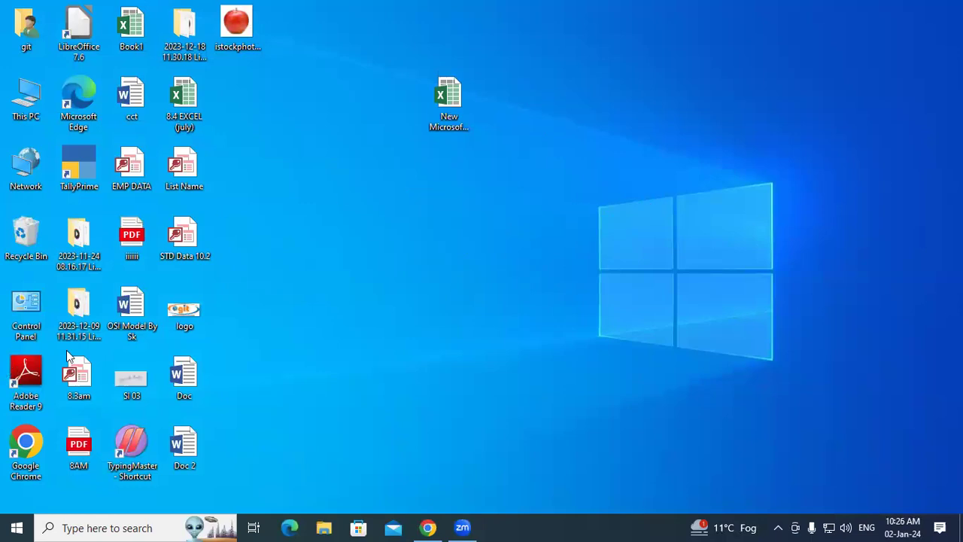
Step: Launch Excel via Run, create blank workbook Book1, select C4, and go to Save As > Computer
key(super+r)
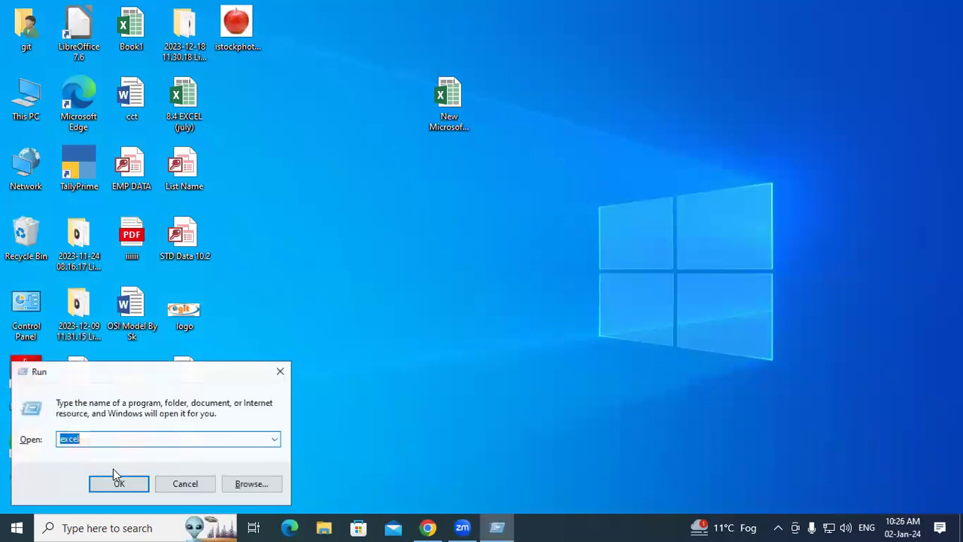
click(116, 479)
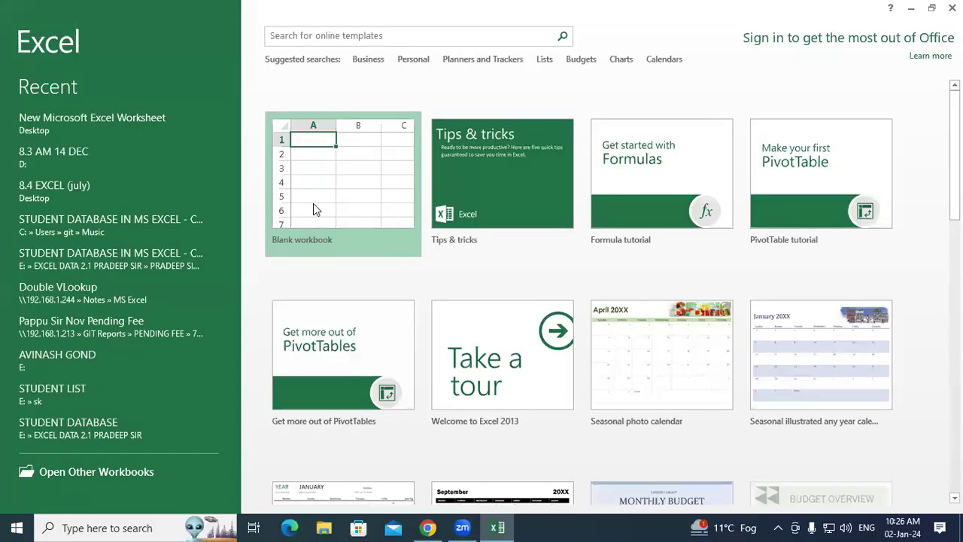
click(314, 205)
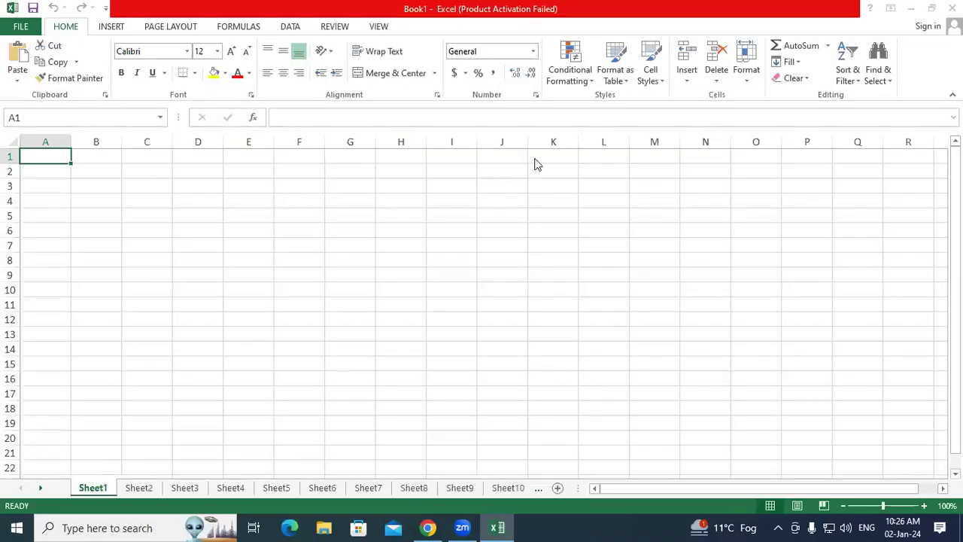
click(644, 113)
click(148, 210)
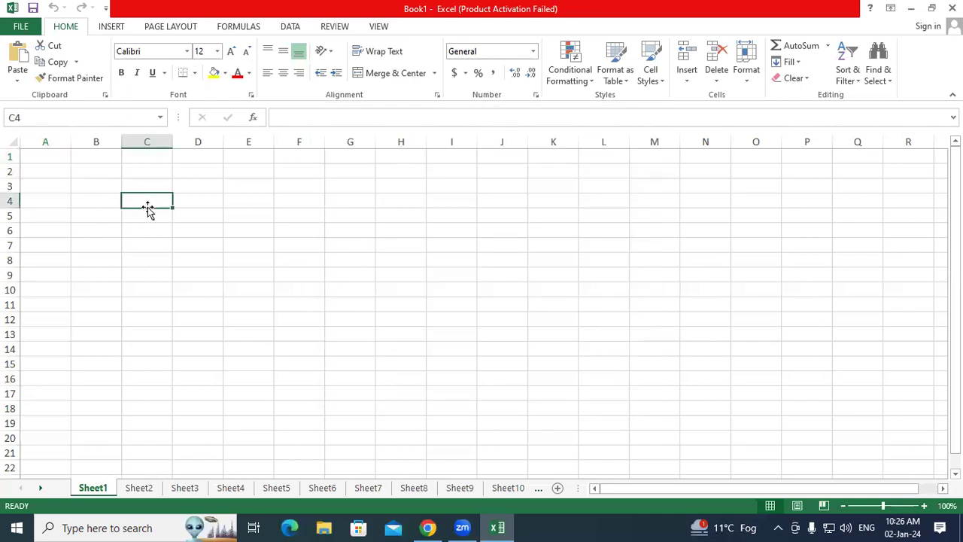
click(34, 28)
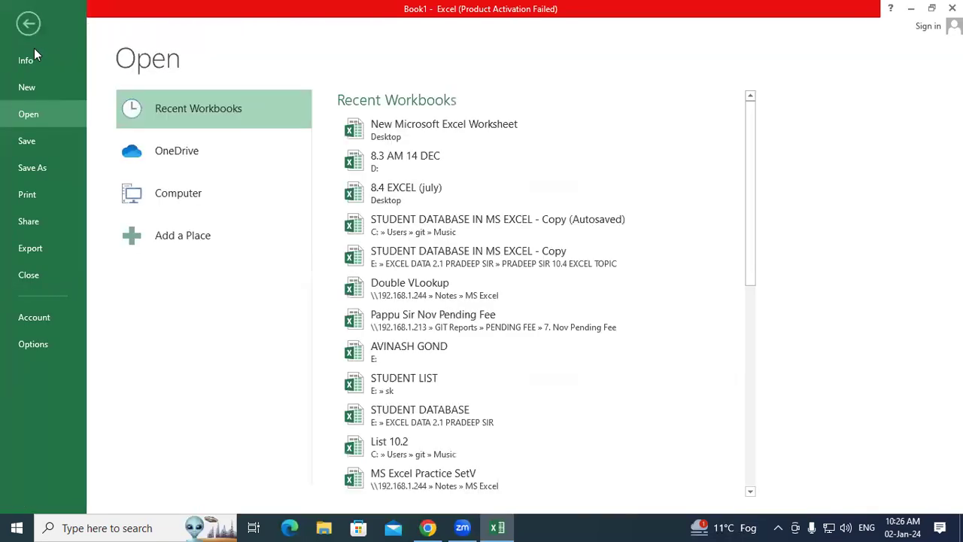
click(44, 146)
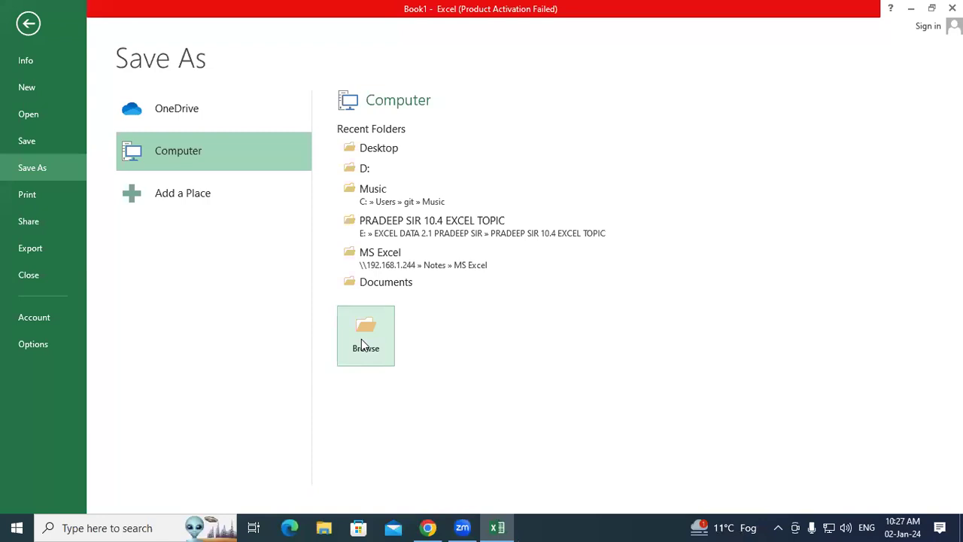
Step: Open the Save As dialog and annotate the Book1 file name and Excel file types
click(361, 342)
click(363, 252)
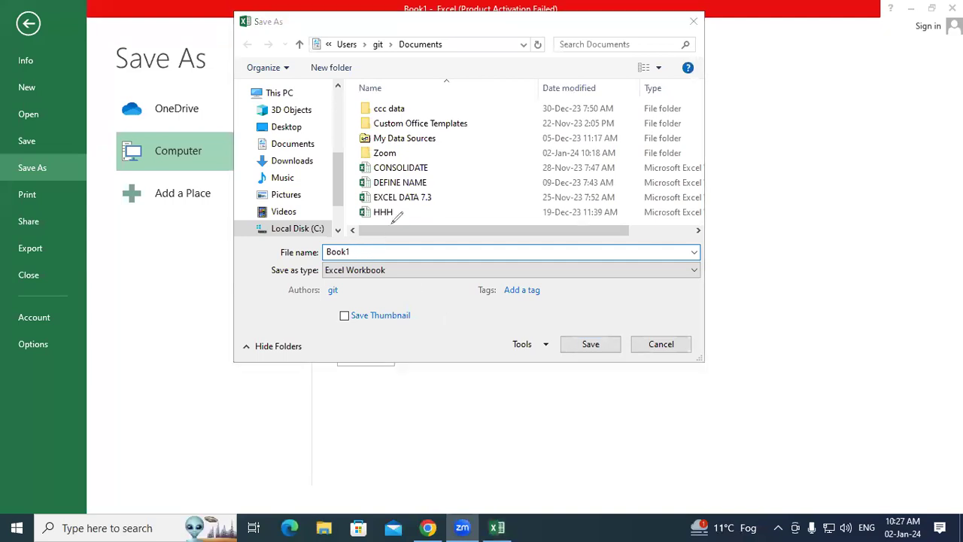
drag(413, 219, 445, 192)
mouse_move(465, 170)
mouse_down()
mouse_move(467, 197)
mouse_move(488, 177)
mouse_move(487, 157)
mouse_up()
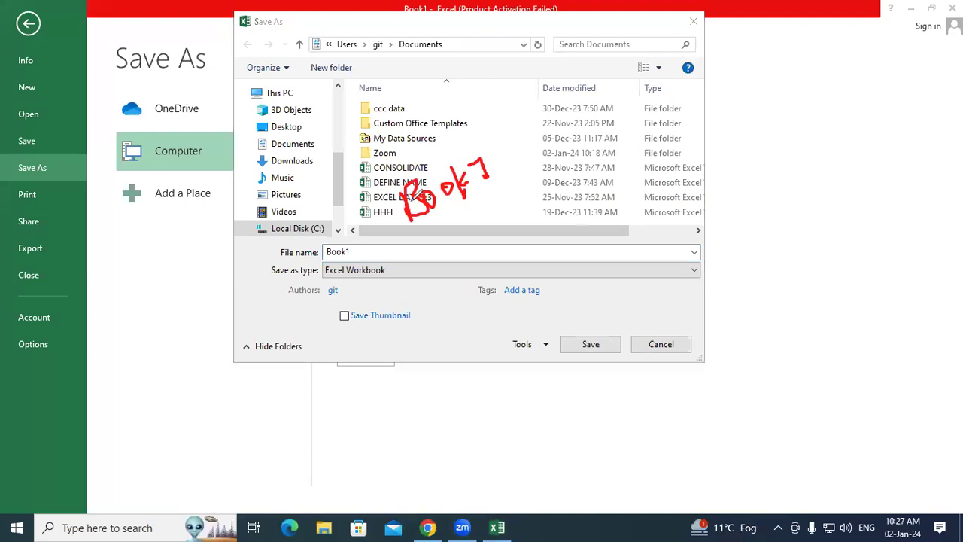
drag(655, 179, 710, 191)
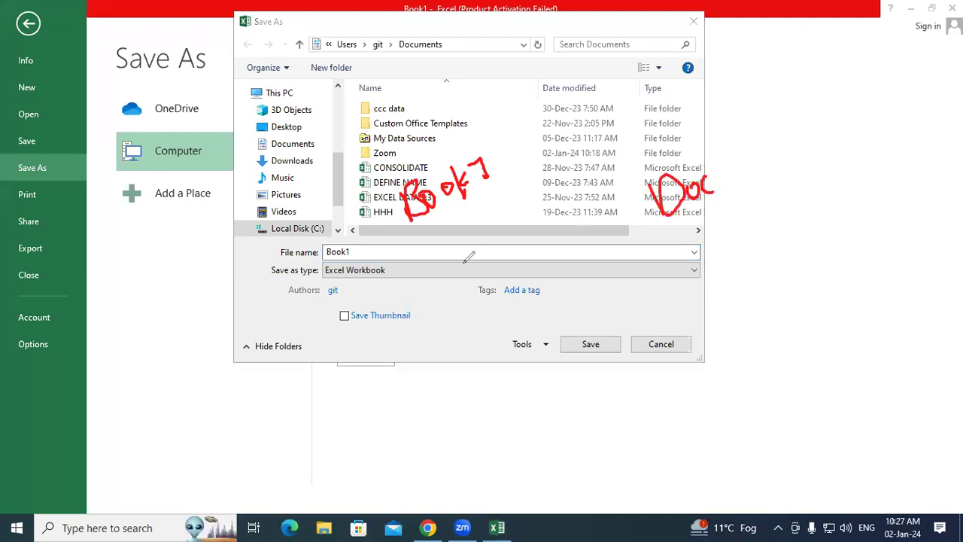
drag(412, 232, 475, 191)
Step: Erase the notes, cancel the Save As dialog, and return to the Book1 worksheet
key(e)
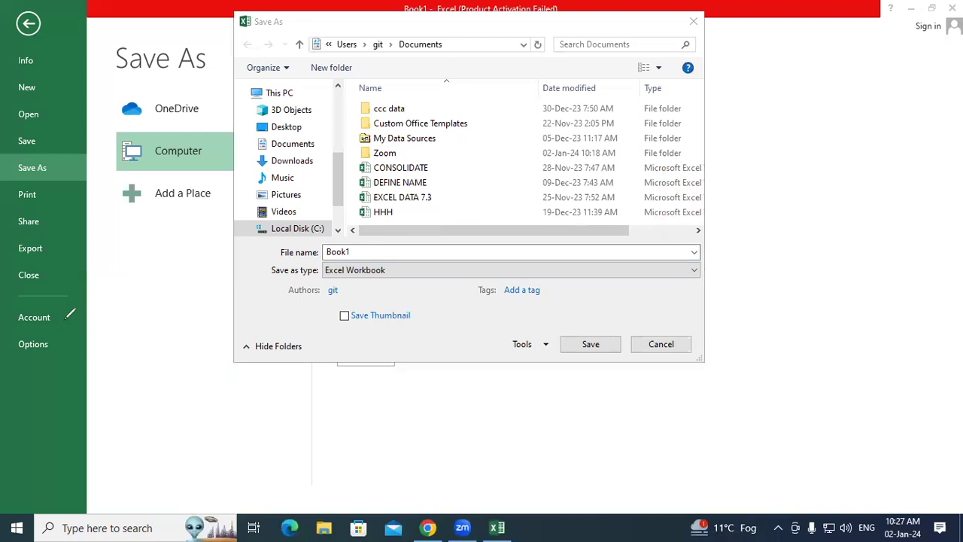
click(692, 21)
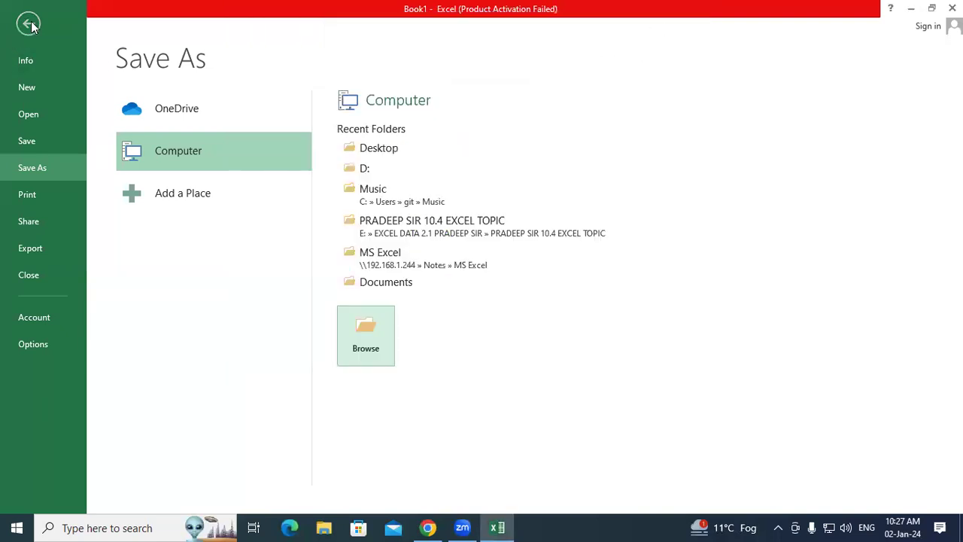
click(28, 24)
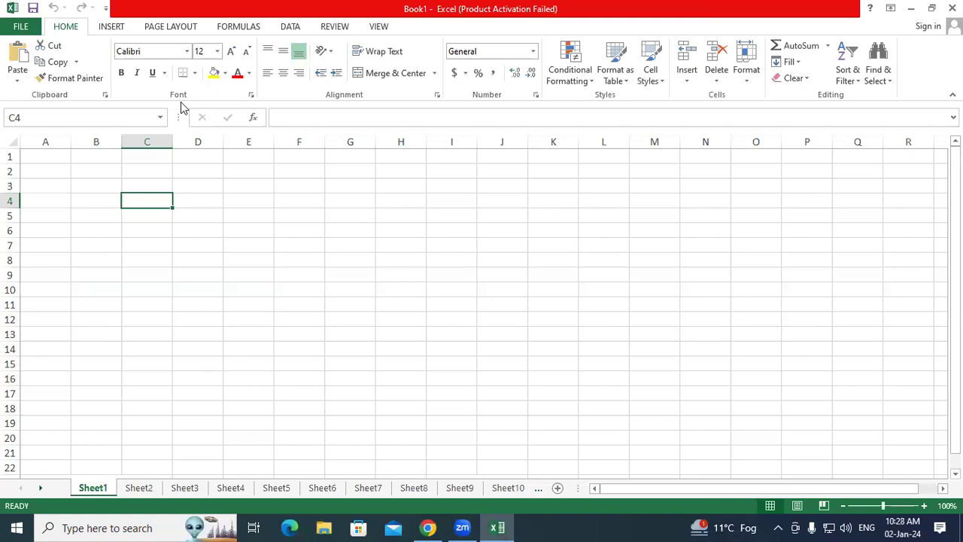
click(109, 236)
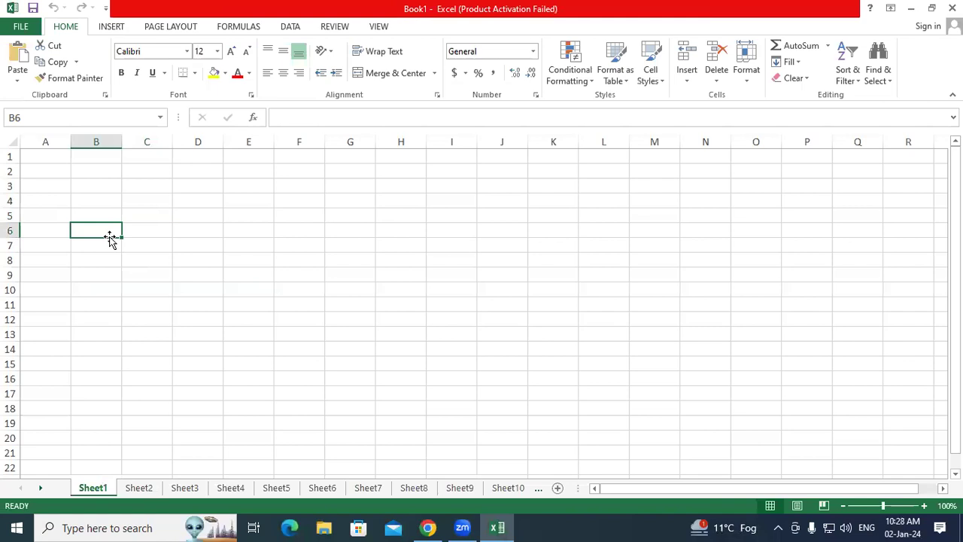
mouse_move(310, 295)
mouse_down()
mouse_move(294, 178)
mouse_move(431, 165)
mouse_move(436, 233)
mouse_move(423, 283)
mouse_move(270, 284)
mouse_up()
mouse_move(343, 202)
mouse_down()
mouse_move(365, 209)
mouse_move(376, 193)
mouse_move(386, 216)
mouse_up()
drag(336, 242, 389, 222)
mouse_move(551, 164)
mouse_down()
mouse_move(504, 197)
mouse_move(524, 210)
mouse_move(530, 190)
mouse_up()
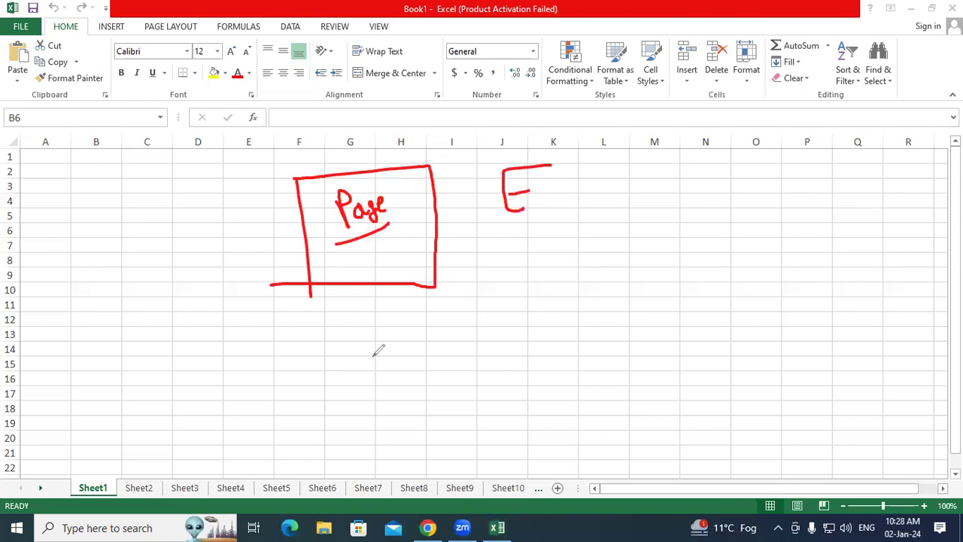
mouse_move(463, 286)
mouse_down()
mouse_move(450, 310)
mouse_move(524, 288)
mouse_up()
drag(516, 280, 536, 275)
drag(433, 287, 460, 257)
drag(450, 317, 463, 257)
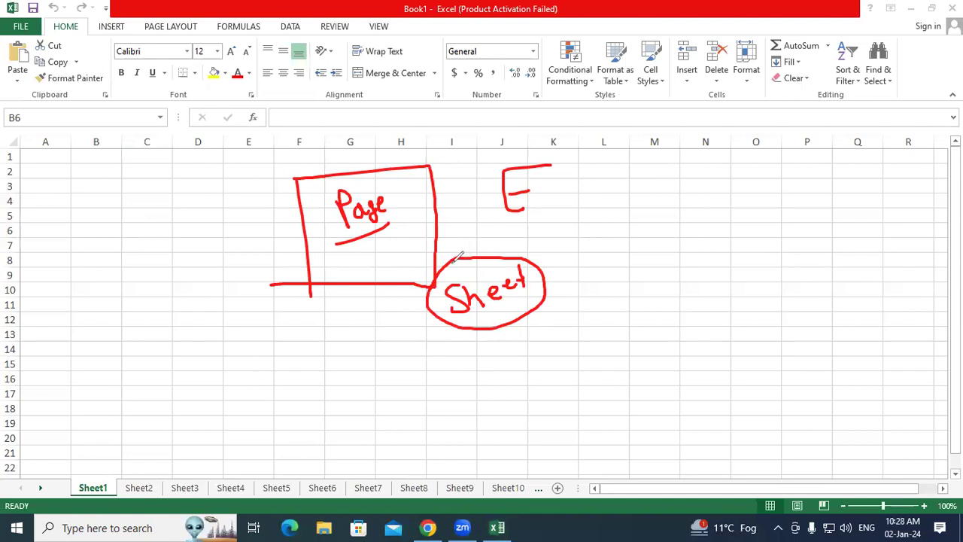
mouse_move(632, 213)
mouse_down()
mouse_move(641, 196)
mouse_move(651, 204)
mouse_move(656, 183)
mouse_move(674, 188)
mouse_move(680, 172)
mouse_move(667, 220)
mouse_move(681, 193)
mouse_move(697, 212)
mouse_move(713, 191)
mouse_up()
drag(661, 247, 710, 211)
drag(609, 182, 663, 149)
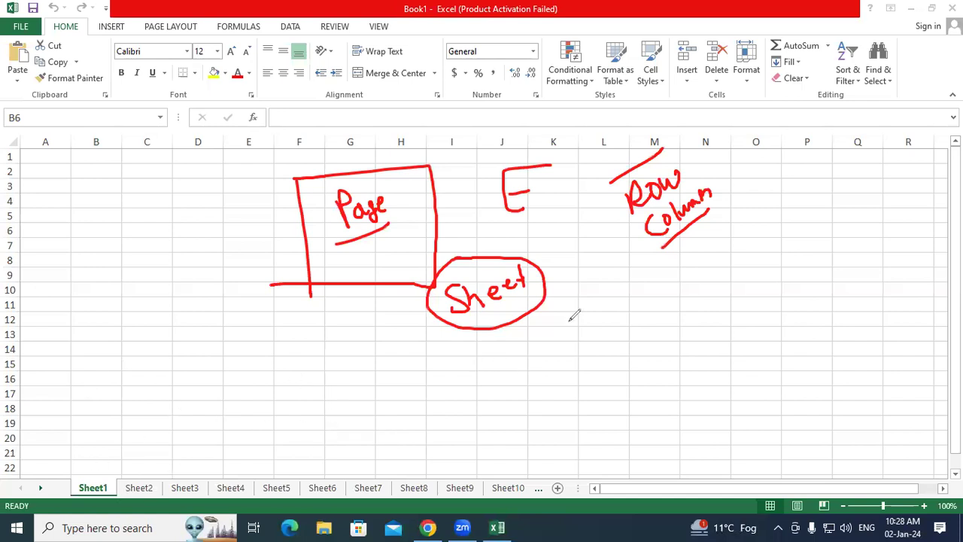
mouse_move(581, 304)
mouse_down()
mouse_move(568, 334)
mouse_move(607, 332)
mouse_move(614, 307)
mouse_up()
drag(827, 172, 833, 269)
drag(864, 168, 882, 274)
drag(809, 216, 896, 201)
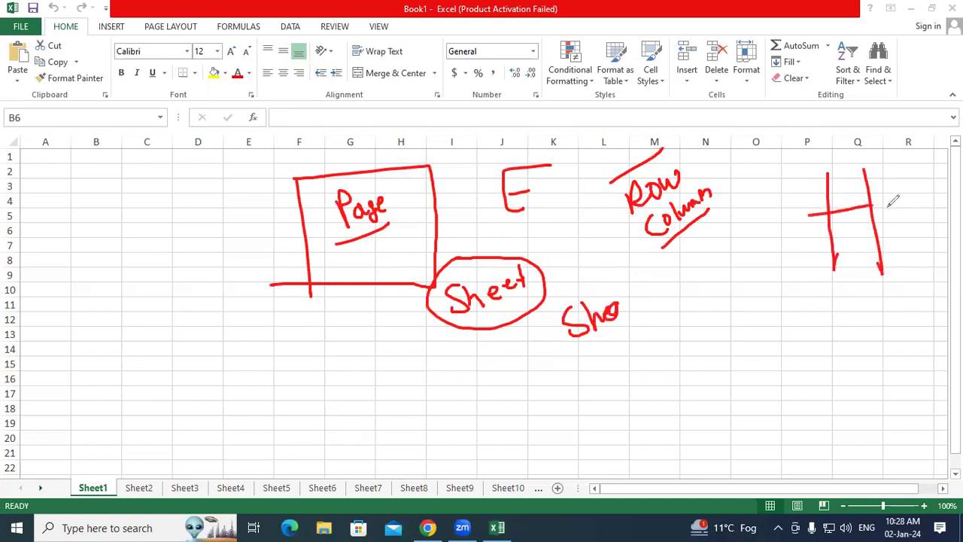
drag(813, 243, 891, 222)
drag(792, 243, 836, 225)
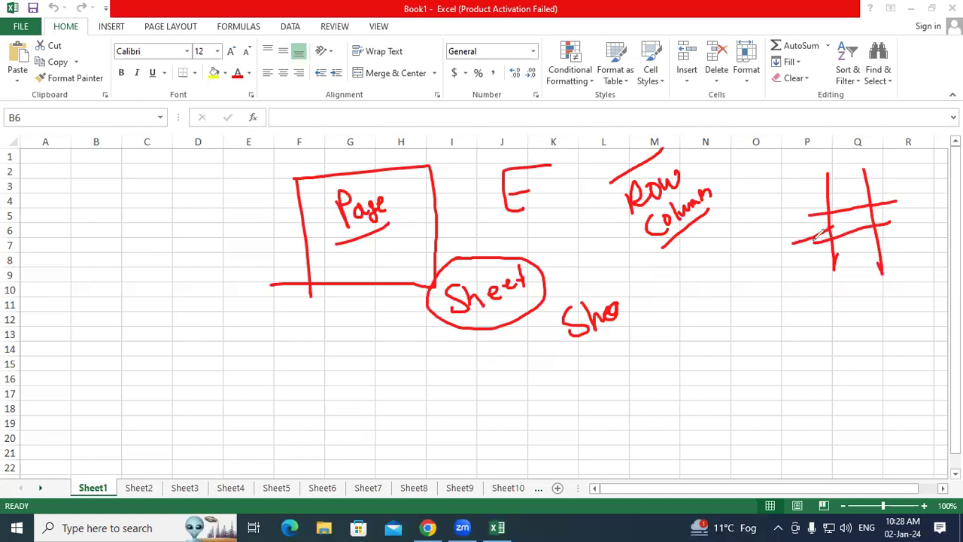
mouse_move(775, 290)
mouse_down()
mouse_move(776, 310)
mouse_move(813, 295)
mouse_up()
drag(782, 316, 810, 302)
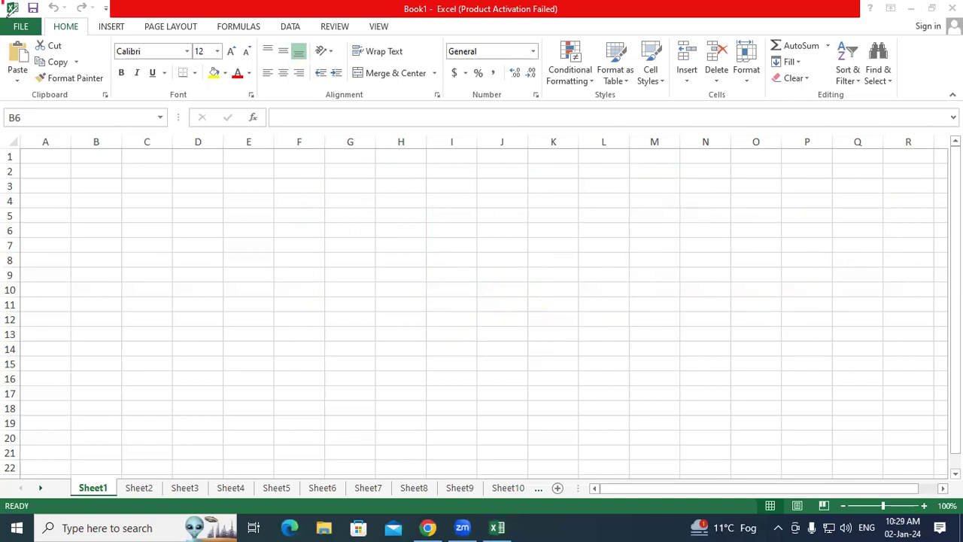
mouse_move(9, 9)
mouse_down()
mouse_move(119, 11)
mouse_move(16, 9)
mouse_up()
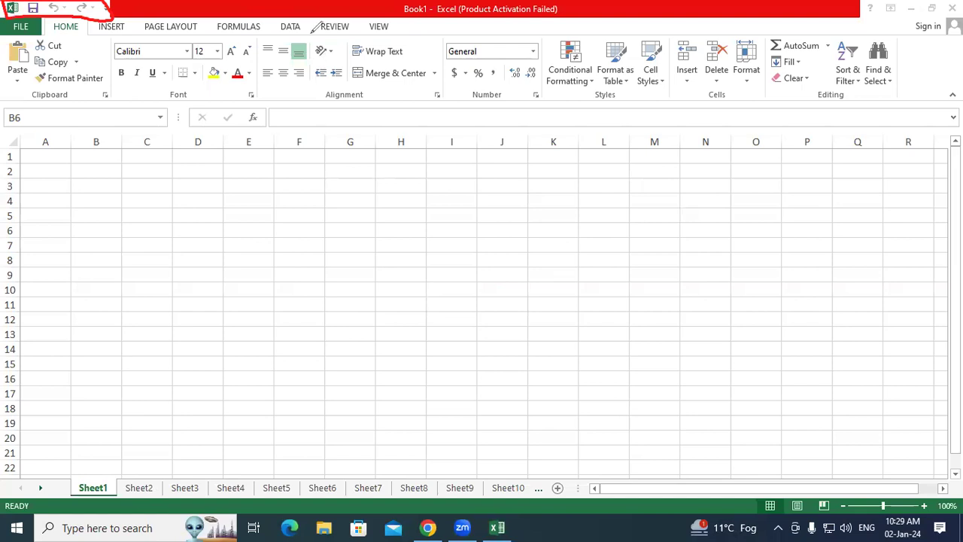
mouse_move(310, 3)
mouse_down()
mouse_move(344, 22)
mouse_move(622, 12)
mouse_up()
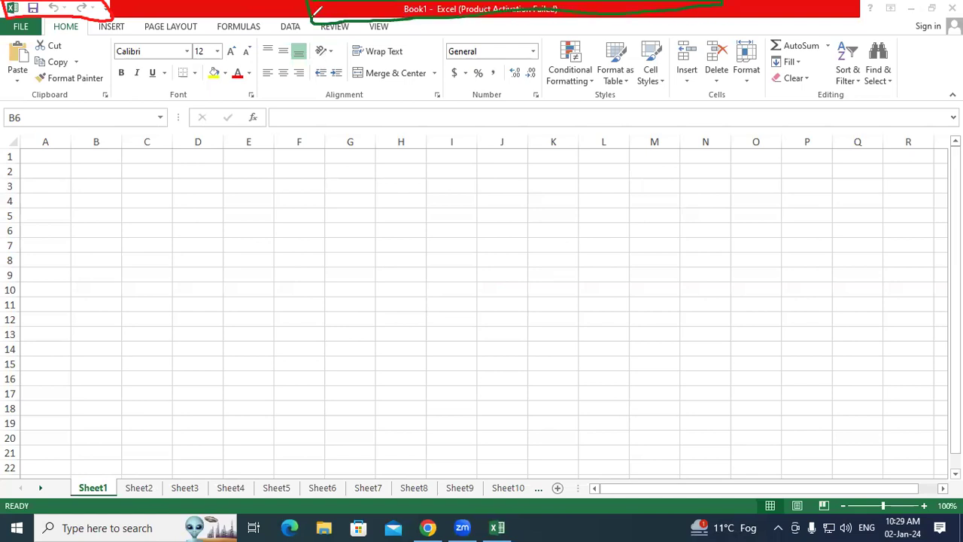
mouse_move(868, 1)
mouse_down()
mouse_move(962, 15)
mouse_move(888, 0)
mouse_up()
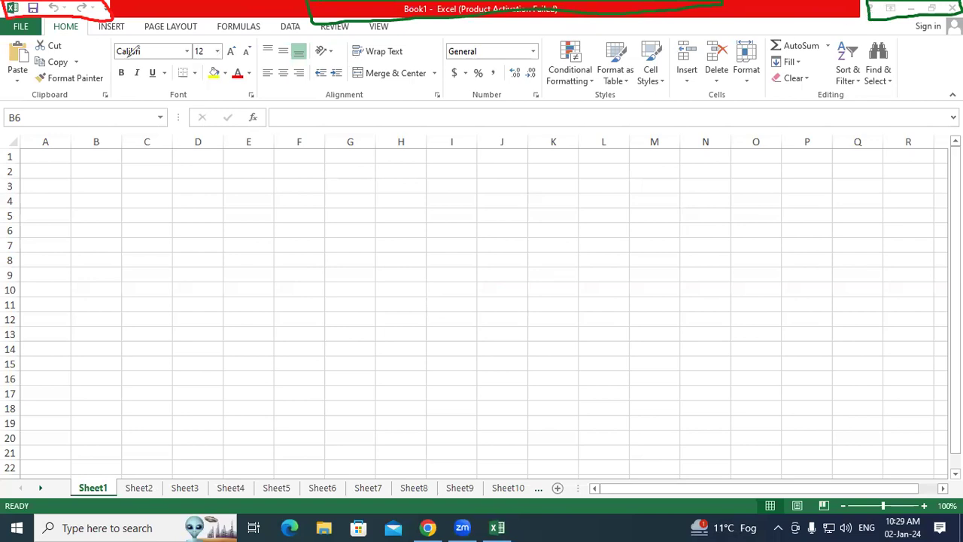
mouse_move(44, 22)
mouse_down()
mouse_move(58, 34)
mouse_move(167, 30)
mouse_up()
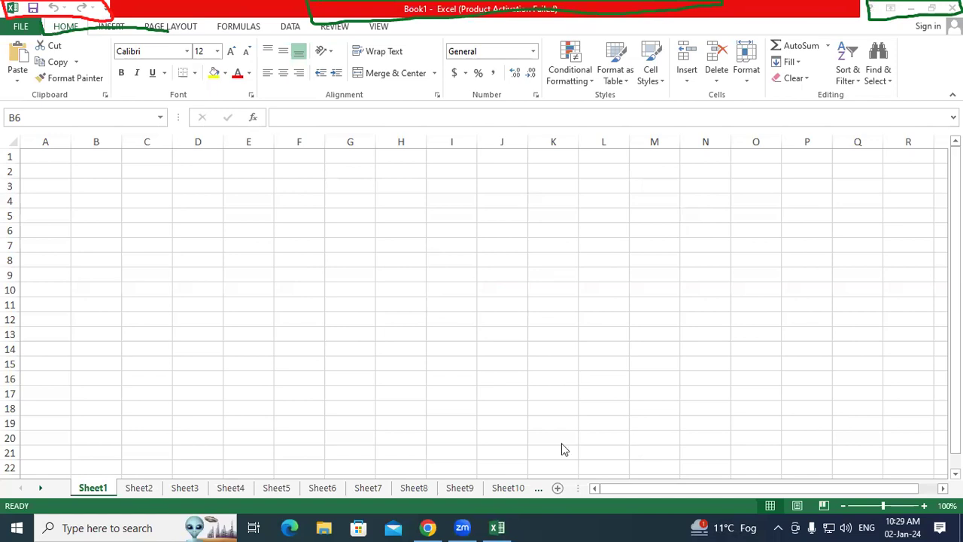
key(Escape)
drag(0, 0, 113, 15)
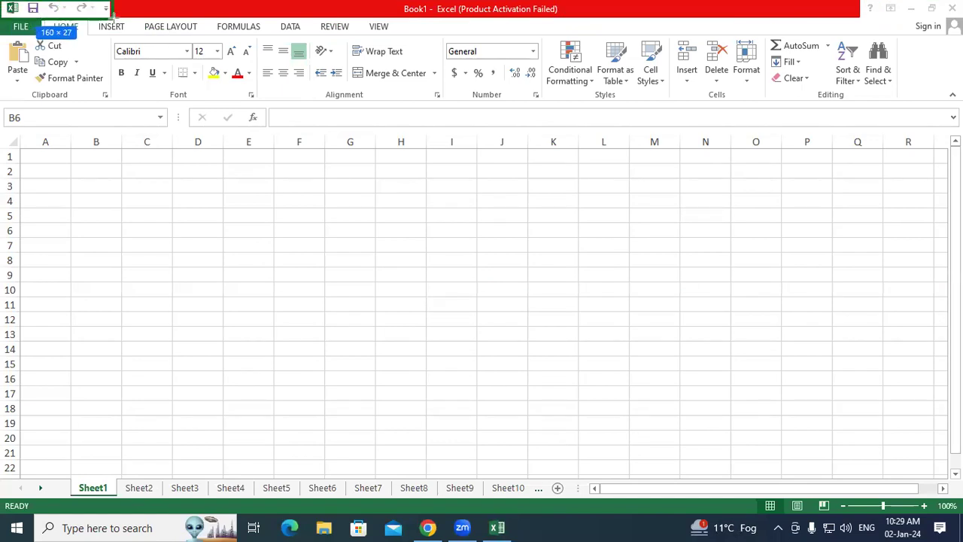
drag(113, 15, 962, 20)
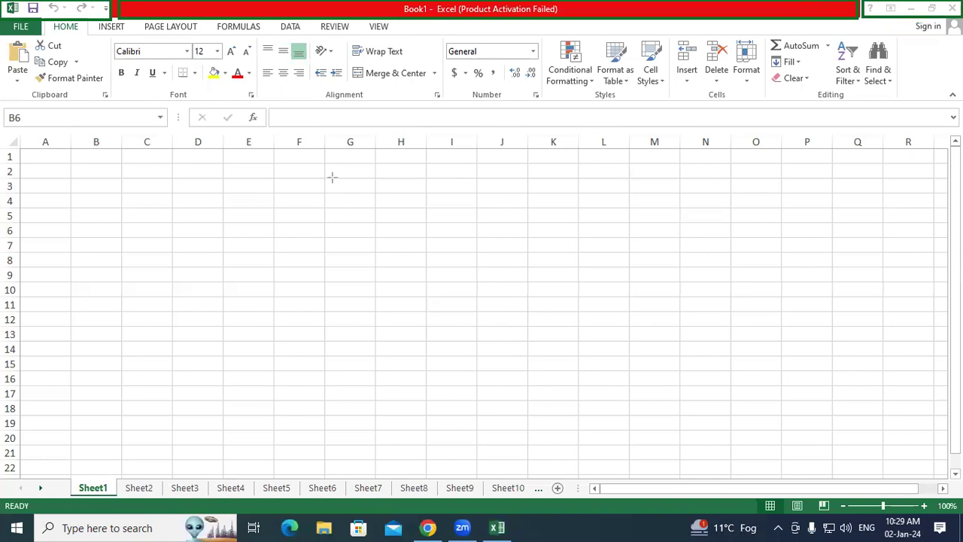
drag(40, 19, 394, 36)
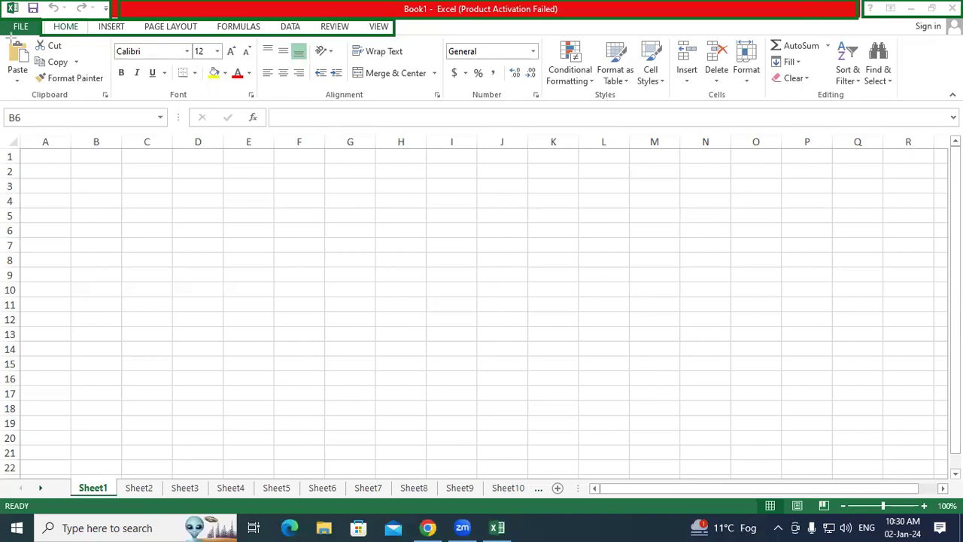
mouse_move(9, 34)
mouse_down()
mouse_move(918, 106)
mouse_move(919, 89)
mouse_up()
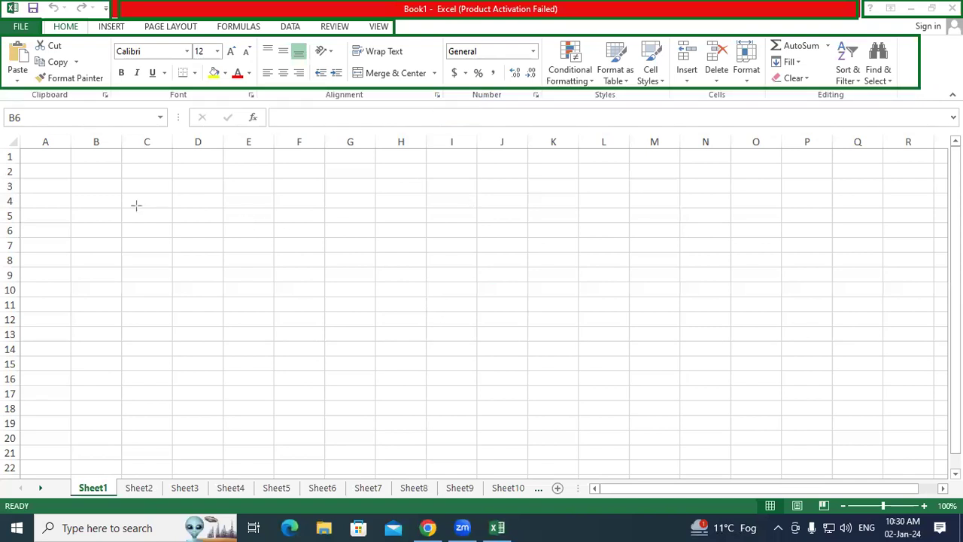
drag(2, 110, 164, 130)
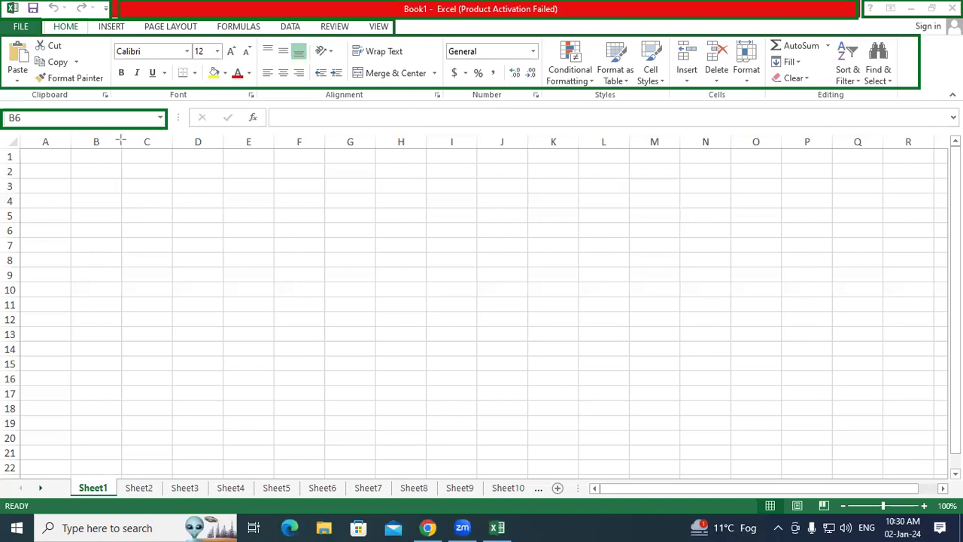
mouse_move(119, 138)
mouse_down()
mouse_move(684, 152)
mouse_move(860, 144)
mouse_up()
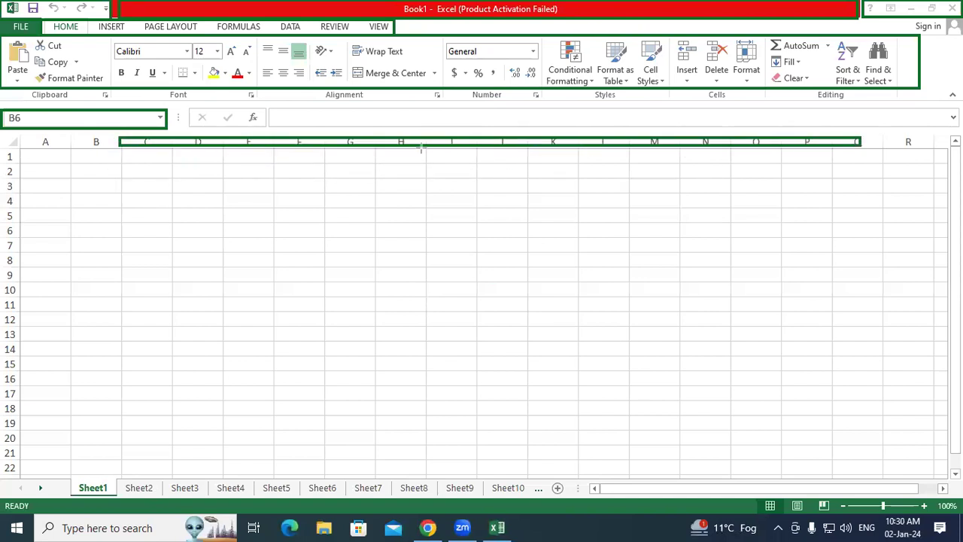
drag(374, 148, 423, 454)
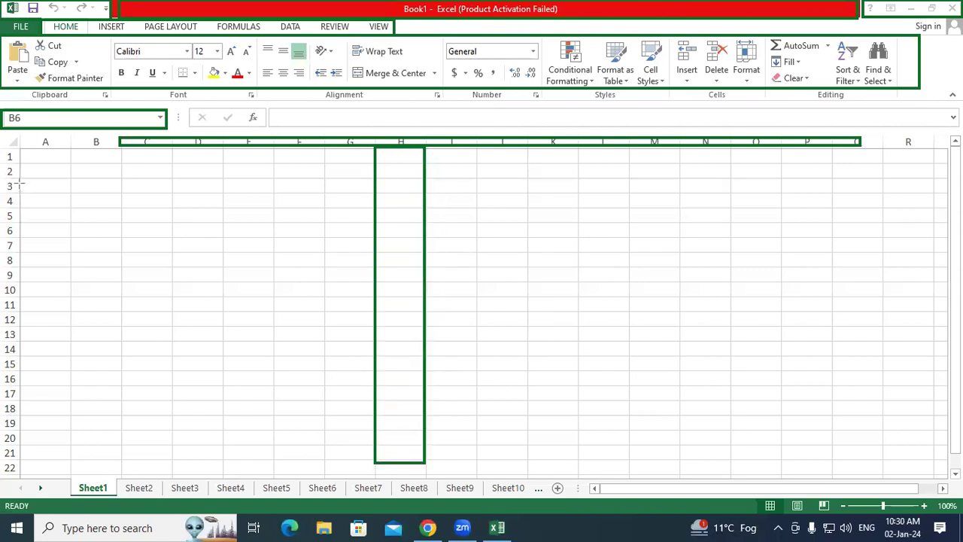
mouse_move(19, 178)
mouse_down()
mouse_move(32, 189)
mouse_move(333, 212)
mouse_move(739, 203)
mouse_move(830, 189)
mouse_up()
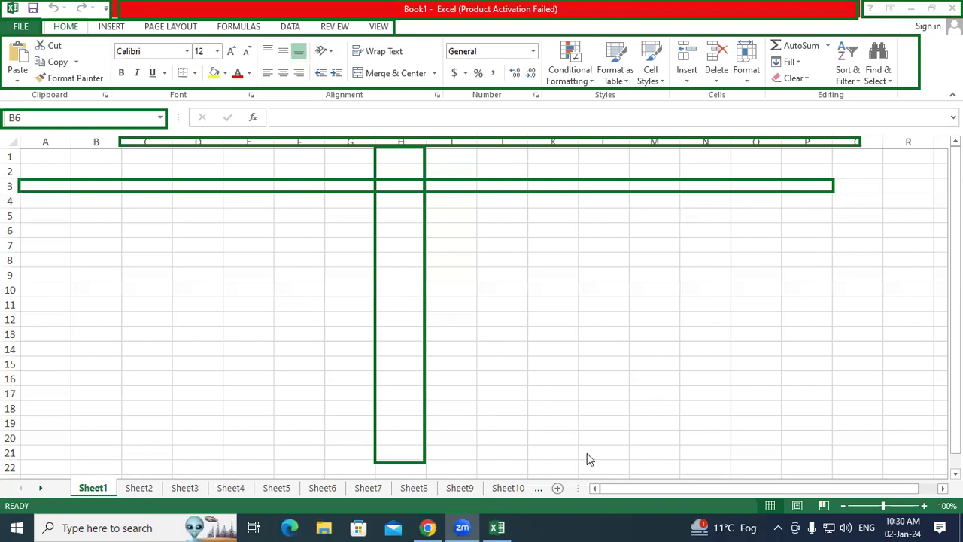
drag(309, 277, 383, 188)
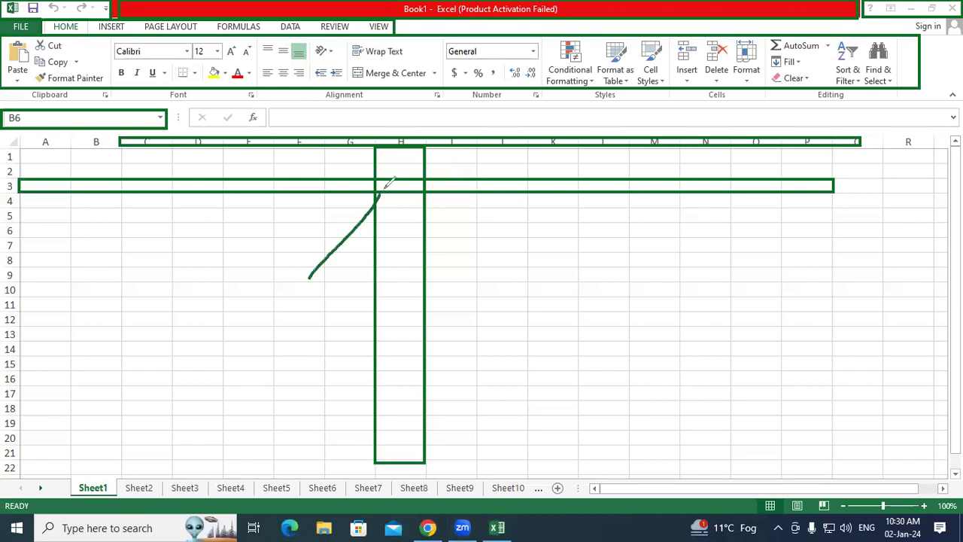
mouse_move(268, 305)
mouse_down()
mouse_move(258, 325)
mouse_move(305, 316)
mouse_up()
drag(272, 344, 319, 317)
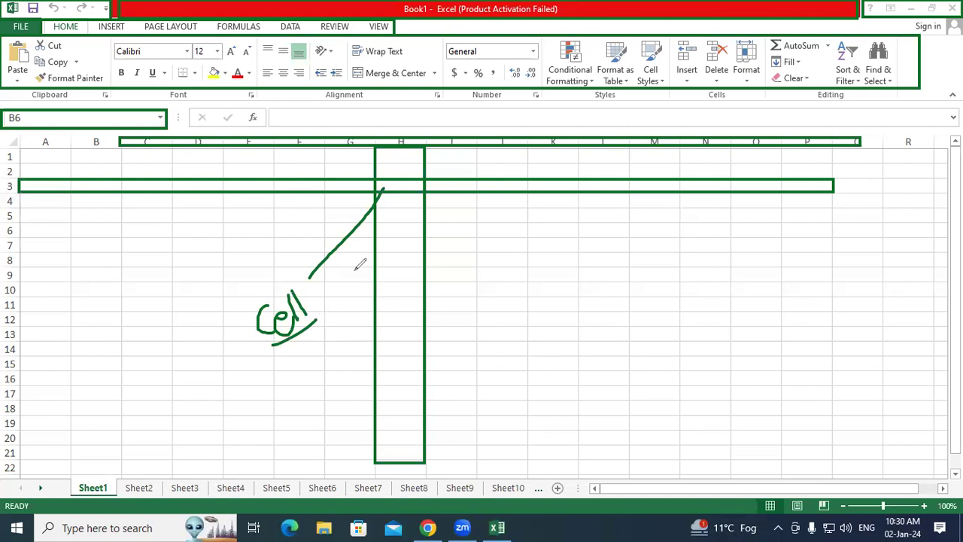
drag(293, 304, 301, 299)
key(ctrl+z)
drag(240, 329, 80, 133)
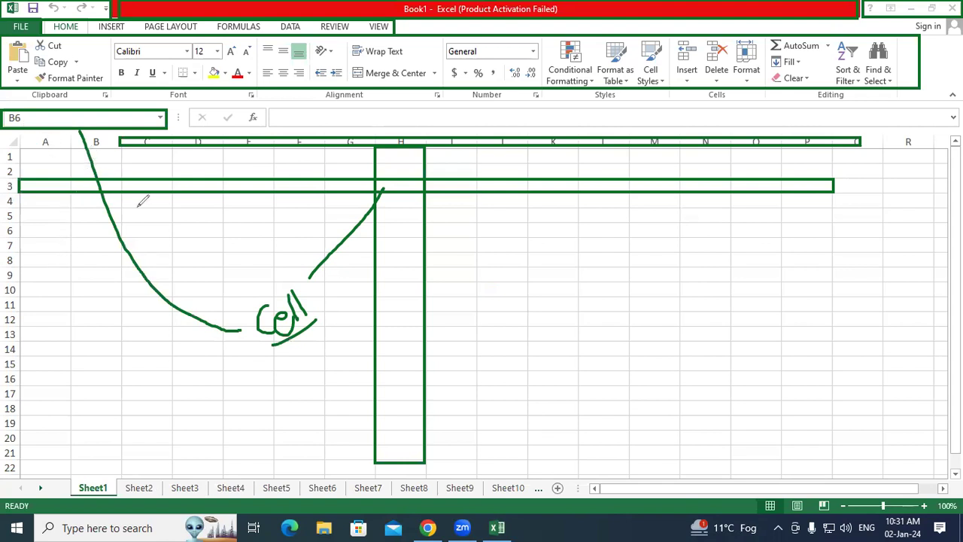
mouse_move(86, 300)
mouse_down()
mouse_move(98, 310)
mouse_move(90, 330)
mouse_up()
drag(106, 282, 108, 280)
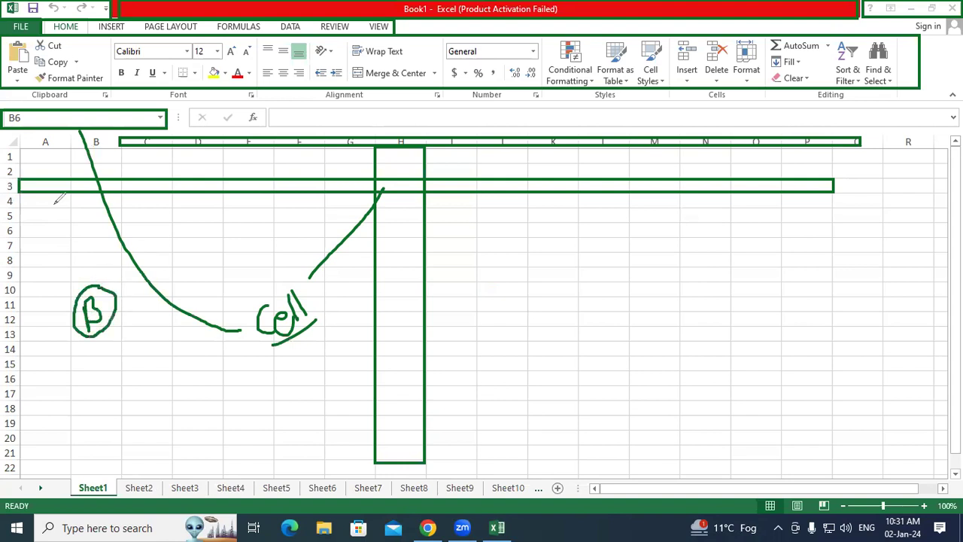
drag(18, 231, 76, 228)
mouse_move(74, 226)
mouse_down()
mouse_move(72, 238)
mouse_move(119, 239)
mouse_move(121, 224)
mouse_move(75, 225)
mouse_up()
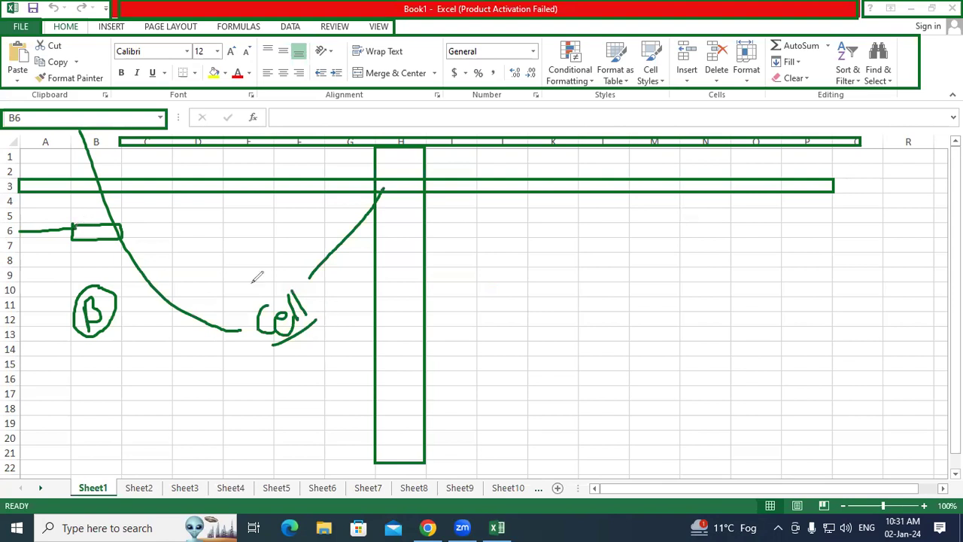
mouse_move(28, 135)
mouse_down()
mouse_move(31, 154)
mouse_move(41, 140)
mouse_up()
mouse_move(225, 219)
mouse_down()
mouse_move(273, 218)
mouse_move(220, 220)
mouse_up()
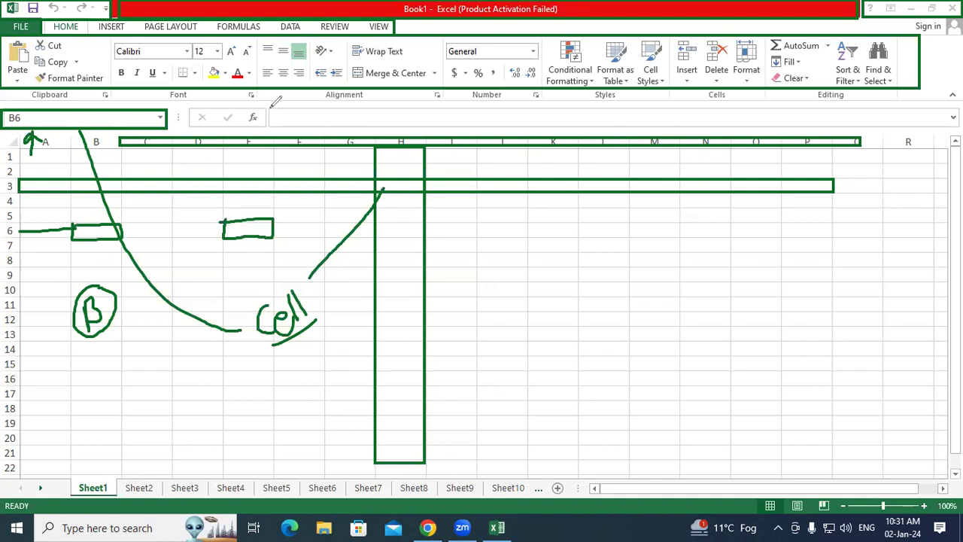
mouse_move(270, 106)
mouse_down()
mouse_move(437, 128)
mouse_move(704, 125)
mouse_move(275, 108)
mouse_up()
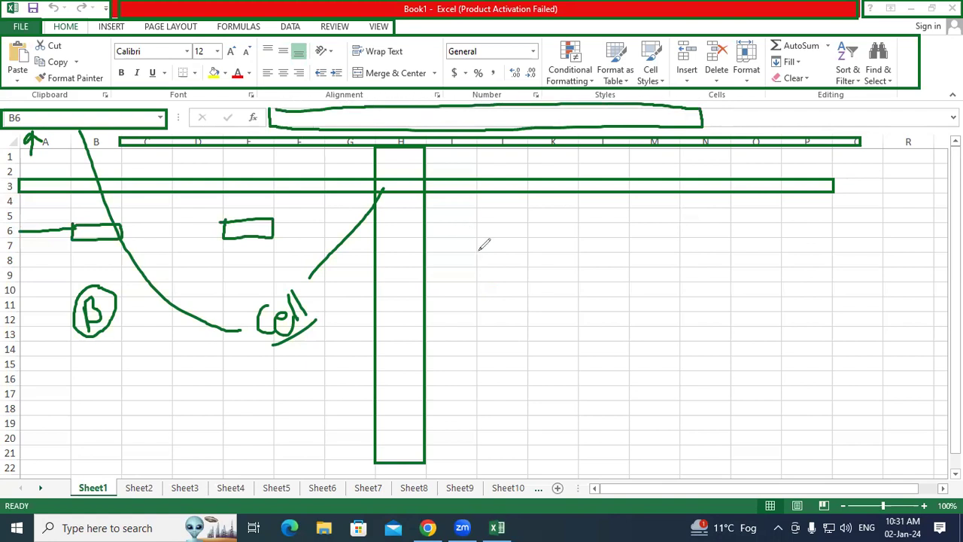
drag(481, 245, 505, 246)
drag(286, 113, 395, 121)
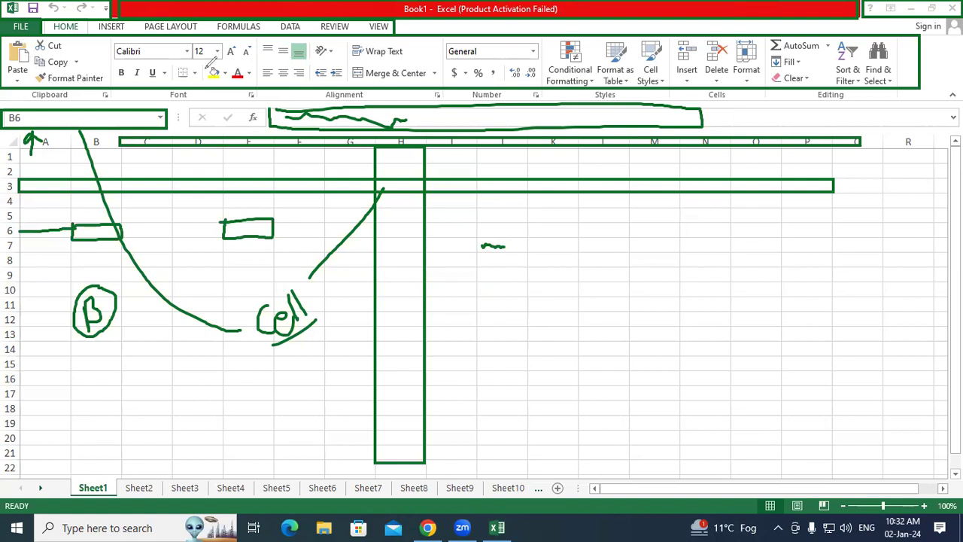
mouse_move(46, 167)
mouse_down()
mouse_move(51, 132)
mouse_move(58, 140)
mouse_up()
mouse_move(242, 165)
mouse_down()
mouse_move(272, 129)
mouse_move(282, 137)
mouse_up()
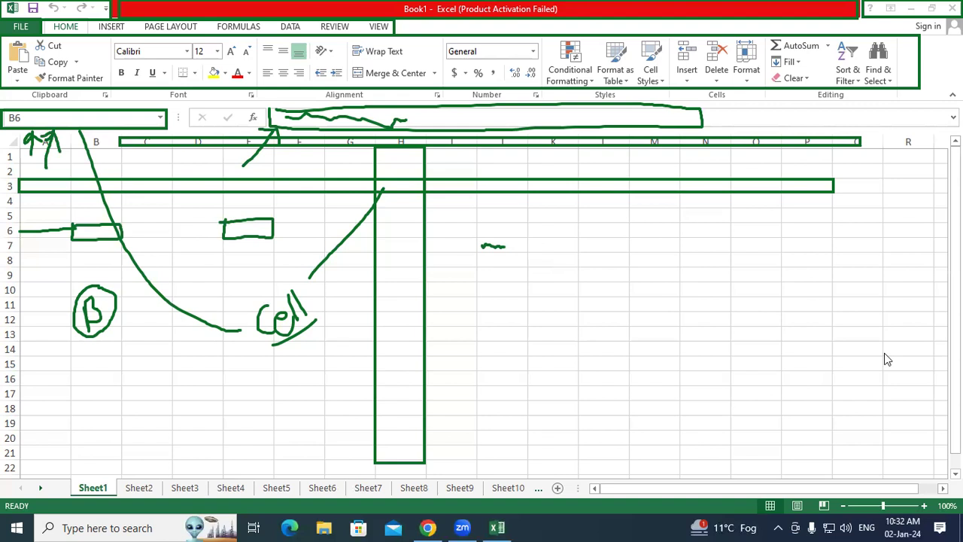
key(e)
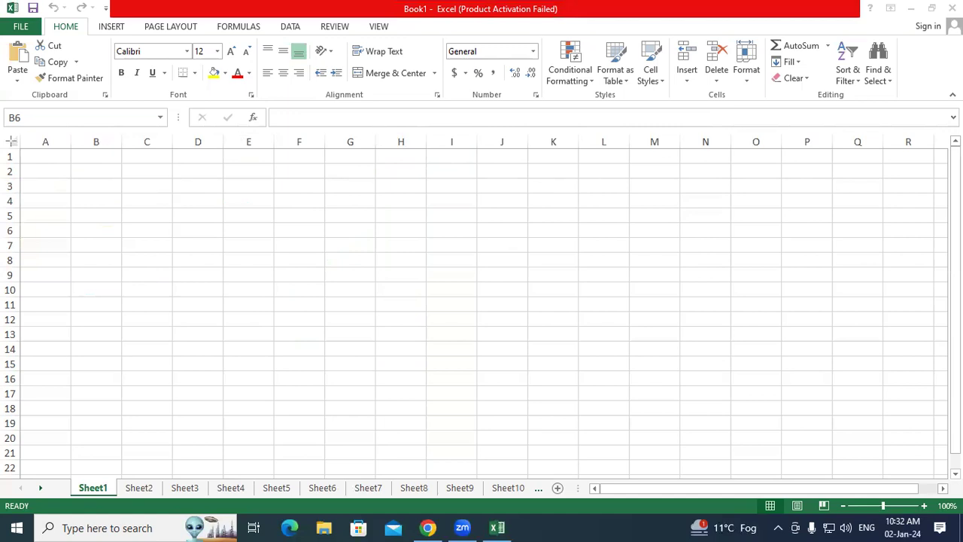
Step: Outline the column-letter row and column D in green, then clear the outlines
mouse_move(18, 133)
mouse_down()
mouse_move(351, 154)
mouse_move(916, 150)
mouse_up()
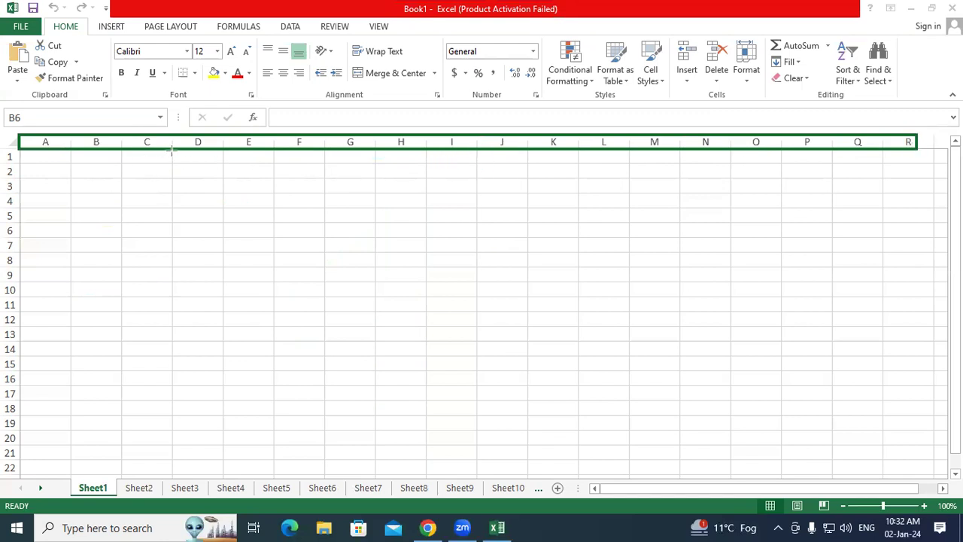
drag(173, 150, 218, 454)
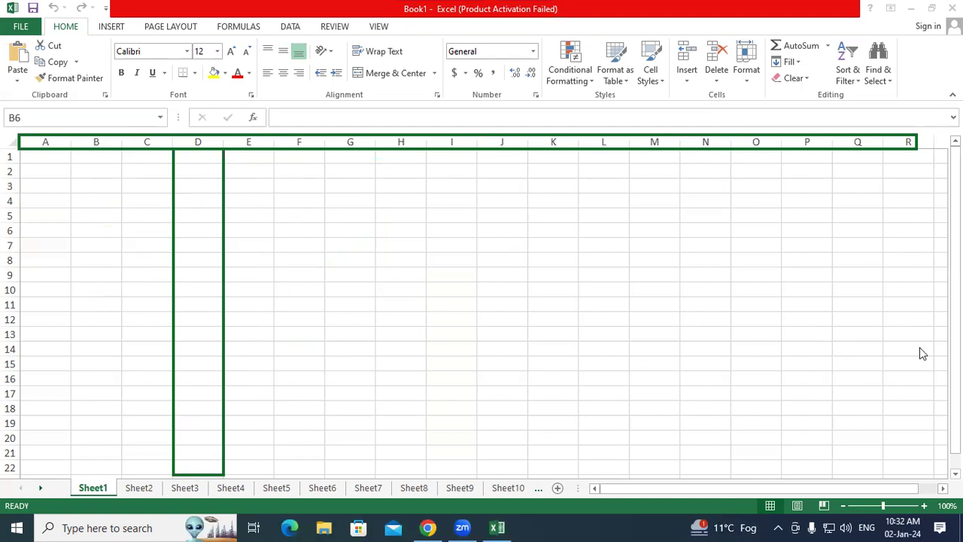
key(Return)
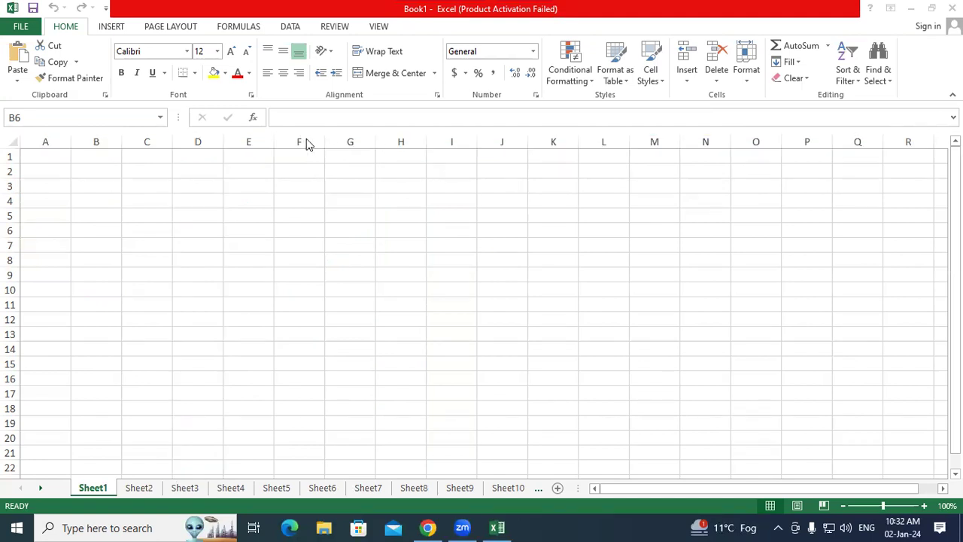
Step: Select the whole of column F, then the whole of row 5
click(302, 142)
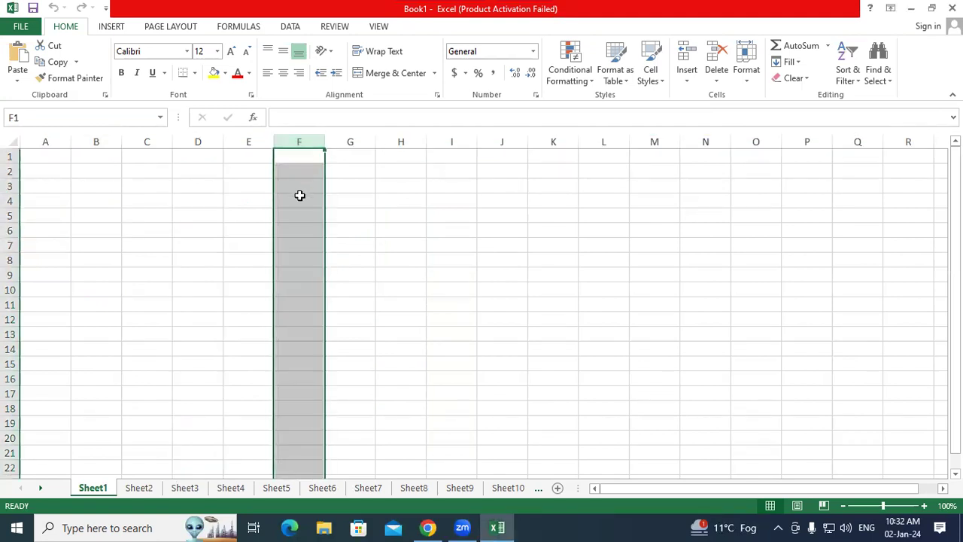
scroll(299, 226, down, 5)
scroll(309, 362, up, 5)
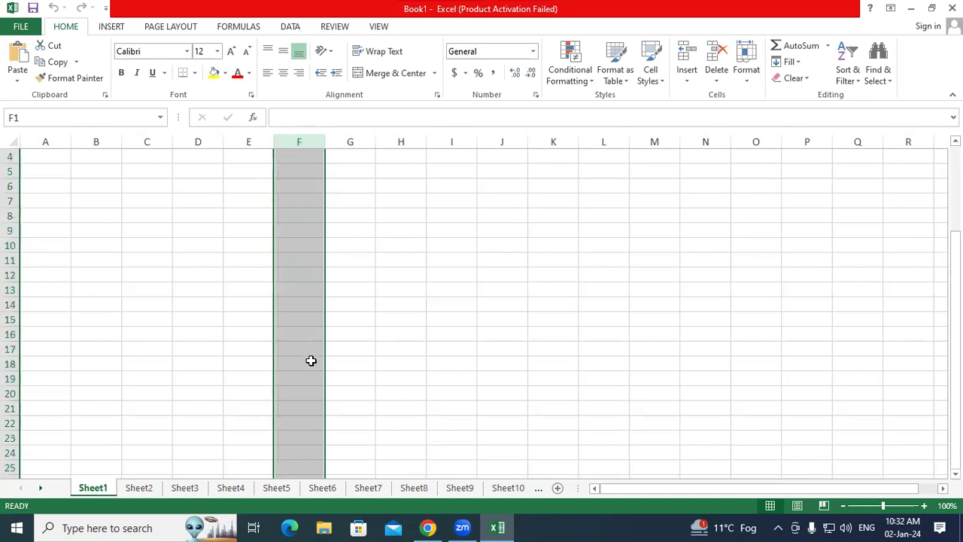
click(11, 216)
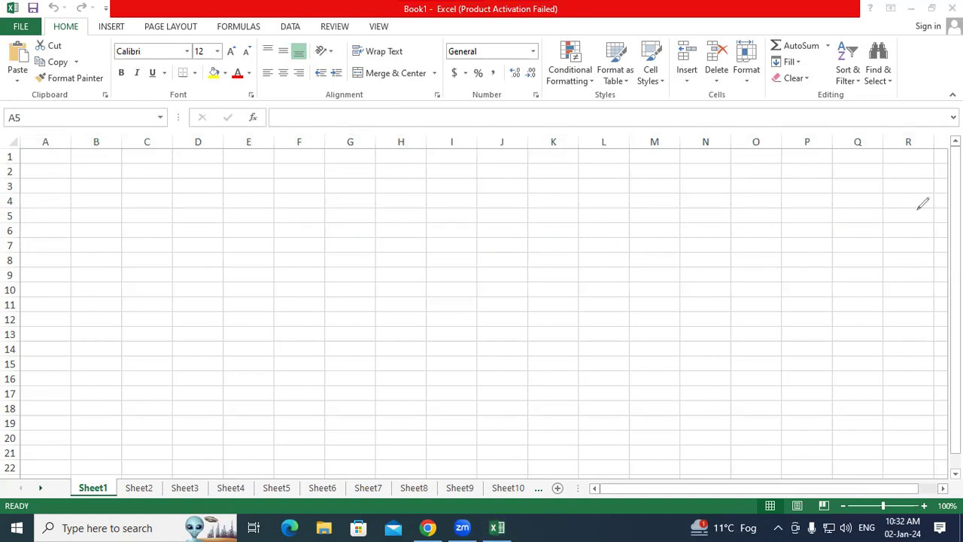
Step: Draw green ink boxes around row 8, column H and the column letters A–E
drag(22, 254, 912, 268)
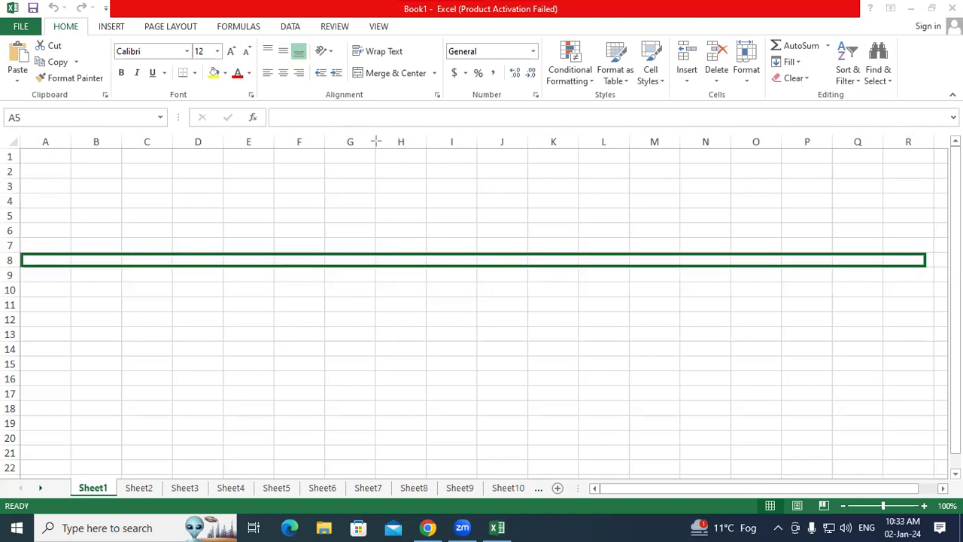
mouse_move(375, 145)
mouse_down()
mouse_move(430, 252)
mouse_move(424, 394)
mouse_up()
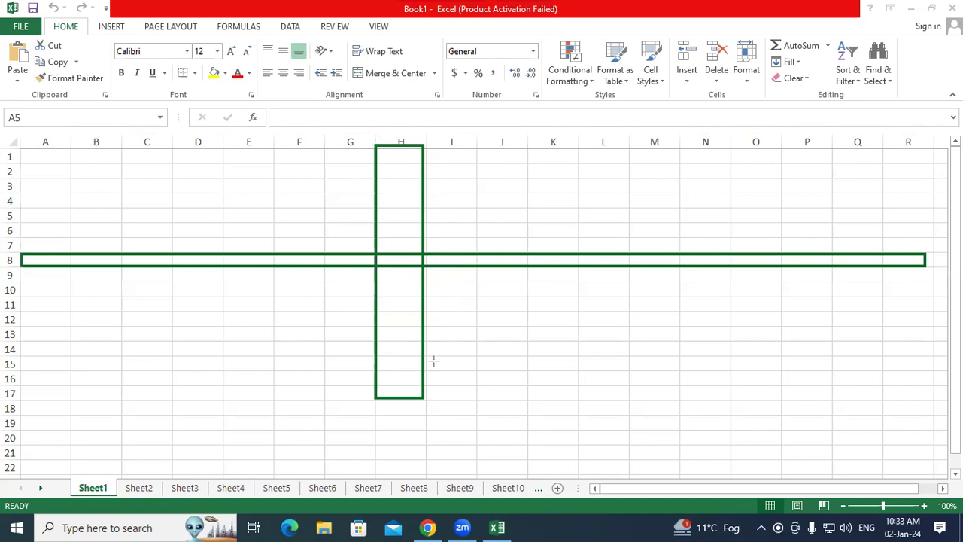
mouse_move(25, 137)
mouse_down()
mouse_move(71, 147)
mouse_move(261, 146)
mouse_up()
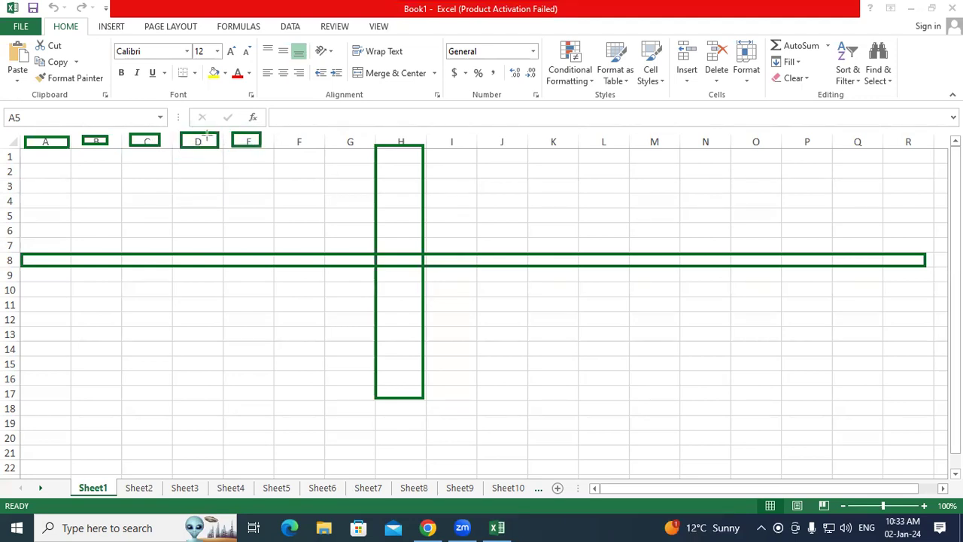
Step: Mark narrow ink boxes in columns A–G, then box cells J1:J7 and A10:D10
drag(35, 158, 42, 189)
drag(83, 156, 94, 189)
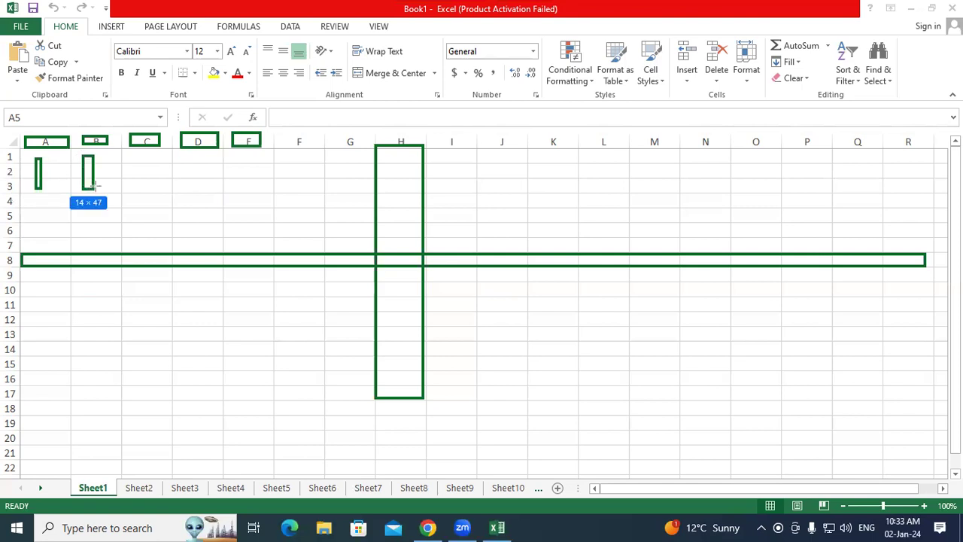
drag(141, 158, 146, 208)
drag(192, 161, 198, 208)
drag(242, 155, 248, 200)
drag(290, 157, 302, 211)
drag(338, 164, 357, 211)
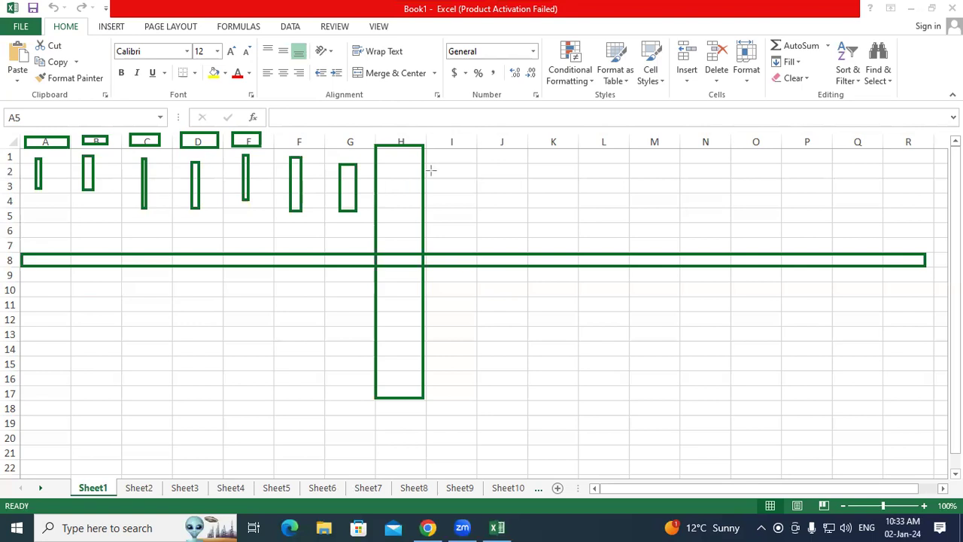
drag(476, 148, 531, 248)
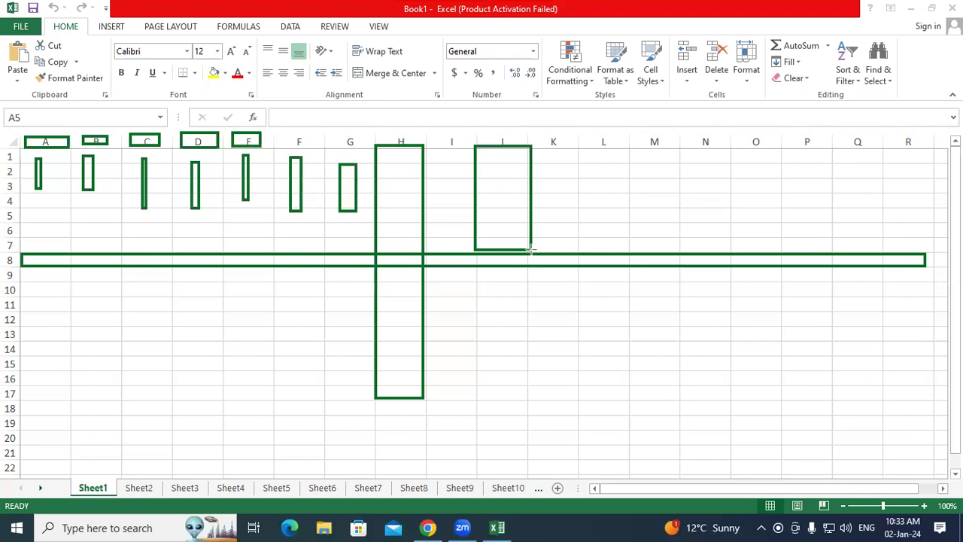
drag(16, 282, 191, 297)
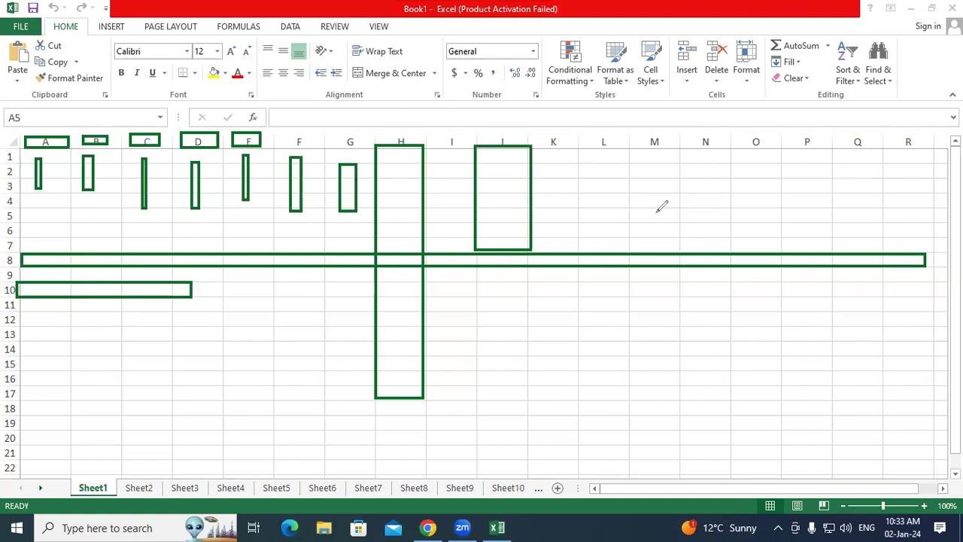
Step: Clear the old ink and handwrite 'Column 16384' with the count underlined
click(729, 220)
key(e)
mouse_move(277, 180)
mouse_down()
mouse_move(278, 209)
mouse_move(289, 188)
mouse_move(303, 213)
mouse_move(387, 202)
mouse_up()
mouse_move(441, 179)
mouse_down()
mouse_move(439, 223)
mouse_move(453, 203)
mouse_move(482, 213)
mouse_up()
mouse_move(519, 179)
mouse_down()
mouse_move(526, 213)
mouse_move(547, 205)
mouse_move(540, 220)
mouse_up()
drag(441, 244, 579, 222)
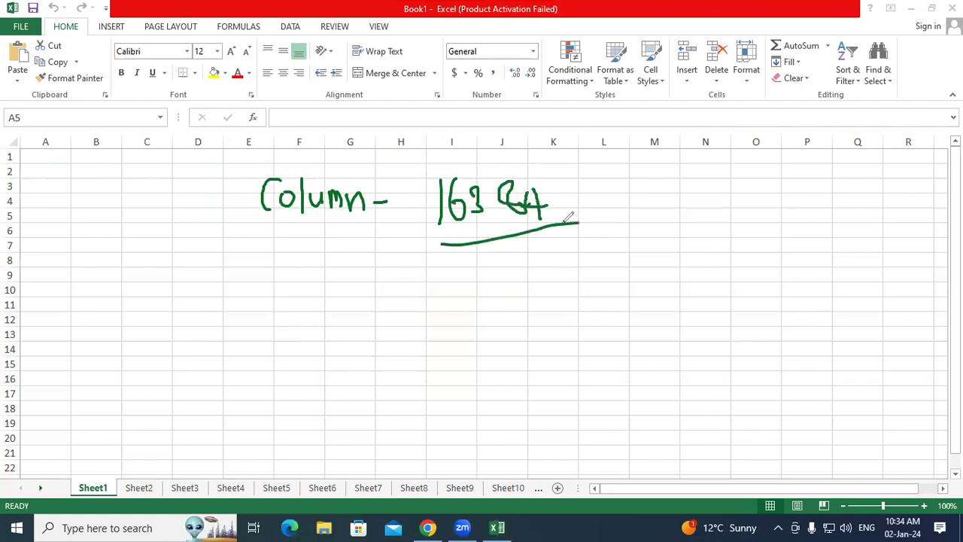
Step: Handwrite 'Row 1048576' below it and underline the row count
mouse_move(258, 277)
mouse_down()
mouse_move(271, 300)
mouse_move(350, 298)
mouse_up()
mouse_move(410, 284)
mouse_down()
mouse_move(409, 317)
mouse_move(428, 285)
mouse_move(474, 325)
mouse_up()
drag(472, 275, 508, 302)
mouse_move(519, 260)
mouse_down()
mouse_move(527, 307)
mouse_move(558, 307)
mouse_up()
drag(574, 270, 579, 296)
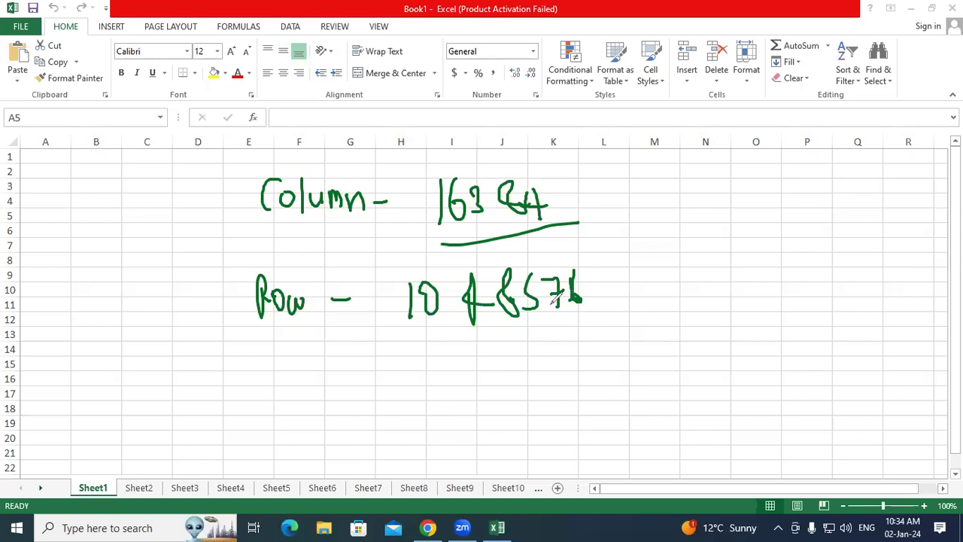
drag(584, 265, 583, 294)
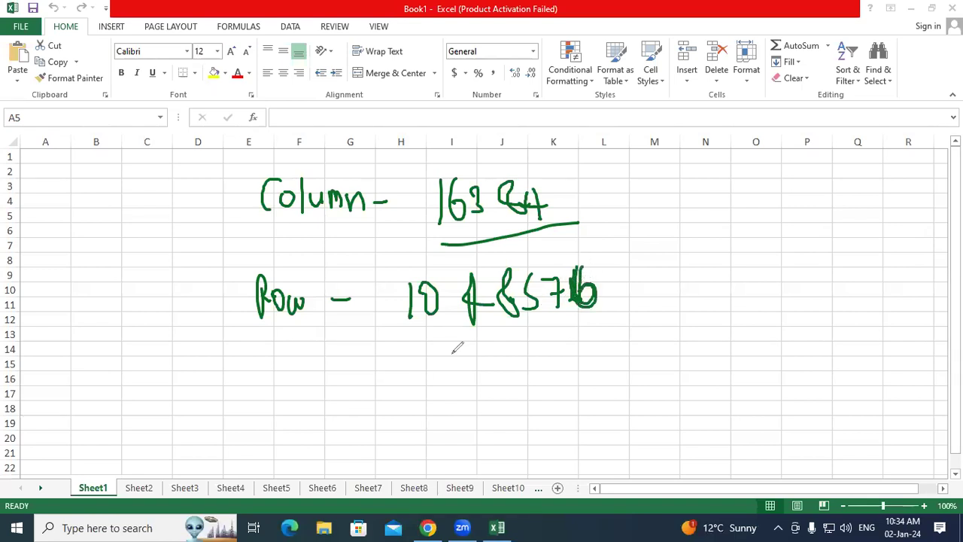
drag(399, 332, 606, 329)
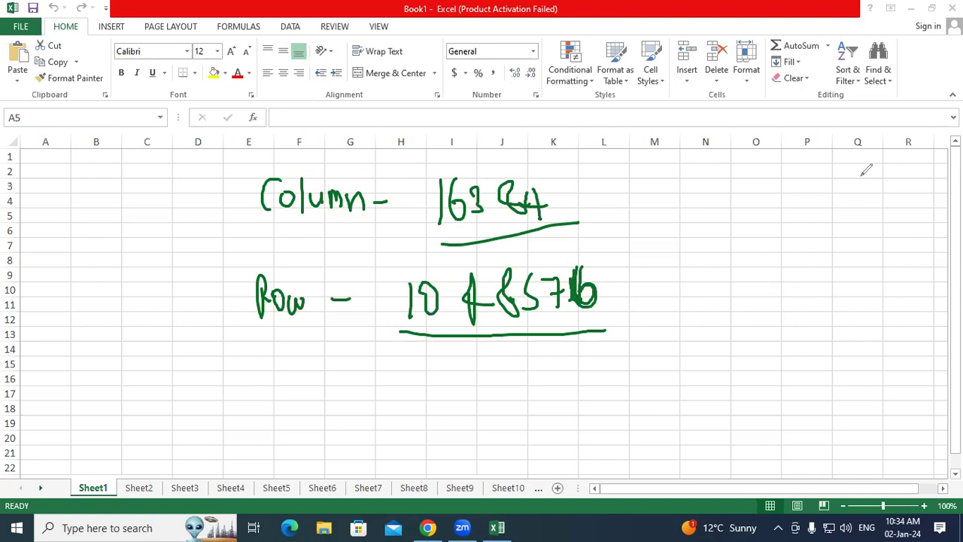
Step: Write XFD beside both counts, then erase all the ink and leave ink mode
mouse_move(699, 181)
mouse_down()
mouse_move(719, 219)
mouse_move(698, 223)
mouse_up()
mouse_move(737, 182)
mouse_down()
mouse_move(741, 218)
mouse_move(747, 179)
mouse_move(749, 196)
mouse_move(768, 211)
mouse_move(767, 197)
mouse_move(784, 198)
mouse_move(776, 205)
mouse_up()
mouse_move(769, 170)
mouse_down()
mouse_move(788, 191)
mouse_move(775, 200)
mouse_up()
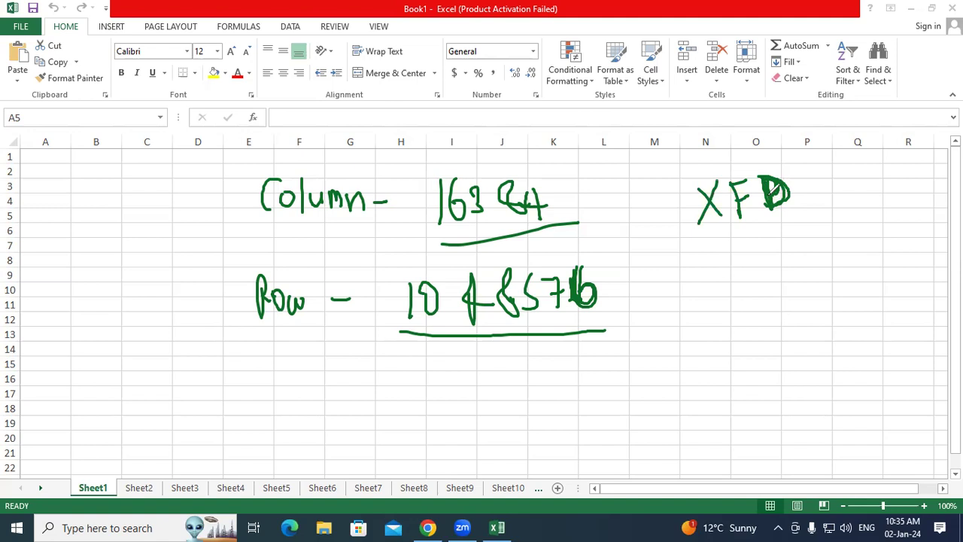
drag(719, 266, 691, 342)
drag(694, 286, 738, 319)
mouse_move(765, 271)
mouse_down()
mouse_move(770, 316)
mouse_move(787, 259)
mouse_up()
mouse_move(768, 293)
mouse_down()
mouse_move(827, 279)
mouse_move(808, 297)
mouse_up()
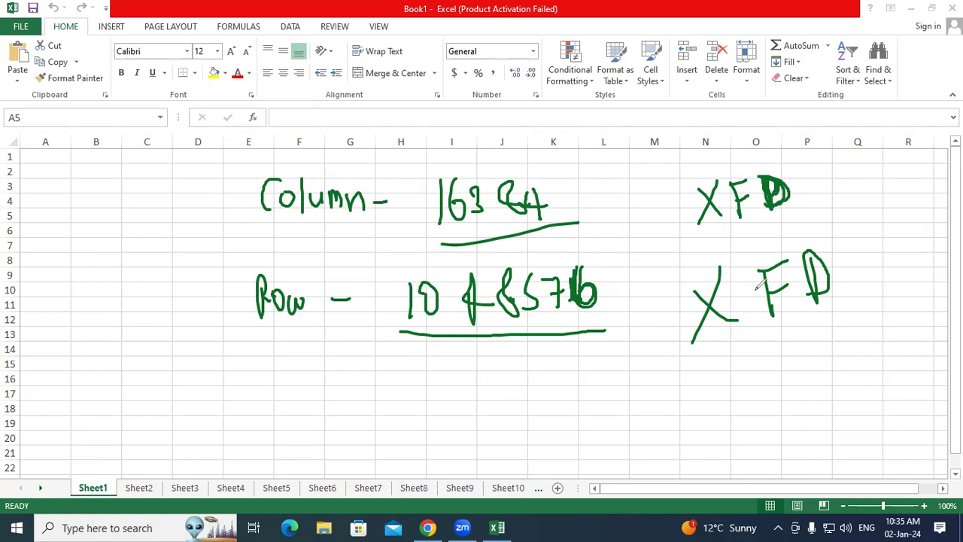
key(e)
key(shift+space)
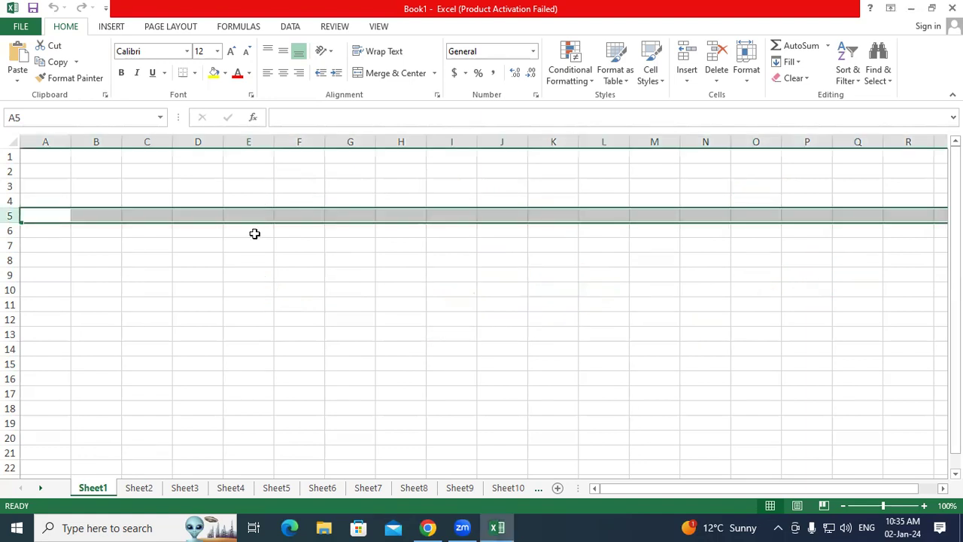
click(249, 233)
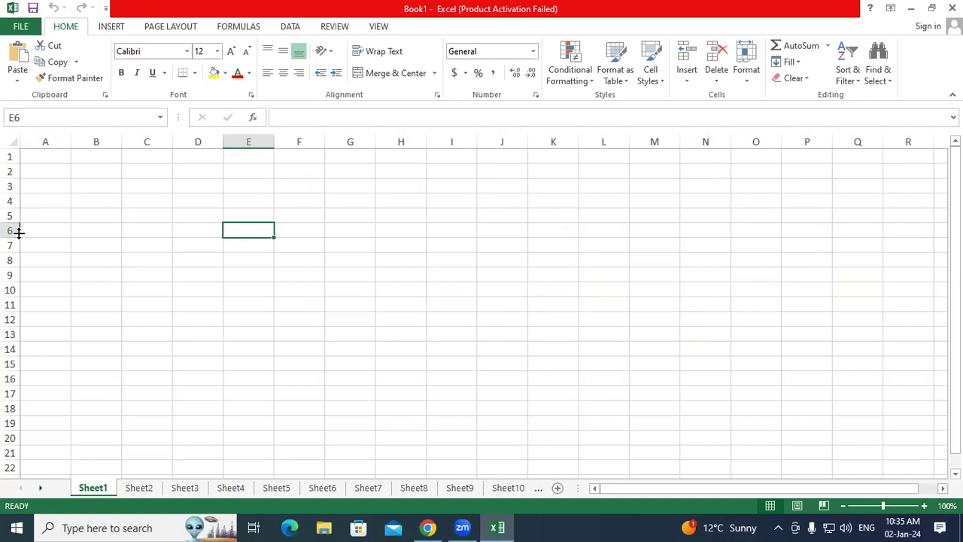
click(517, 355)
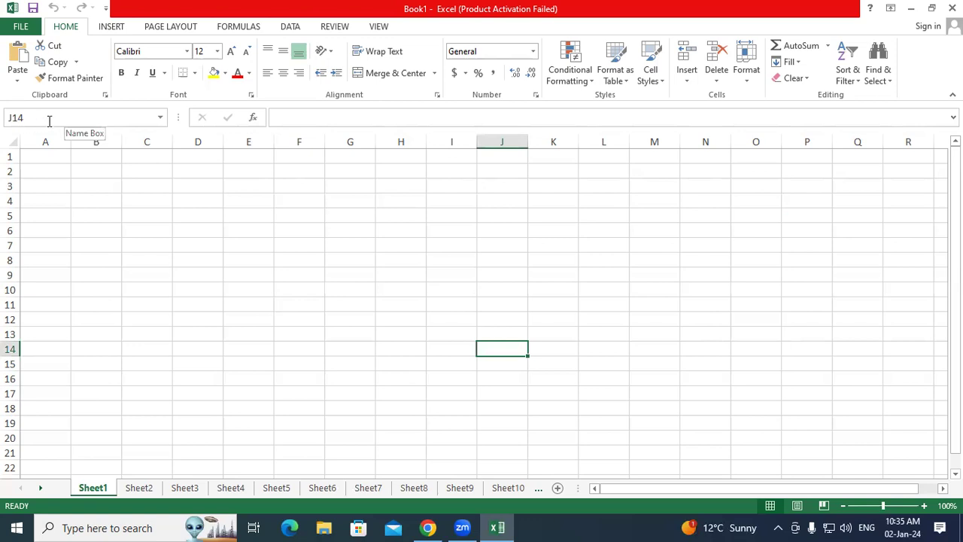
click(473, 290)
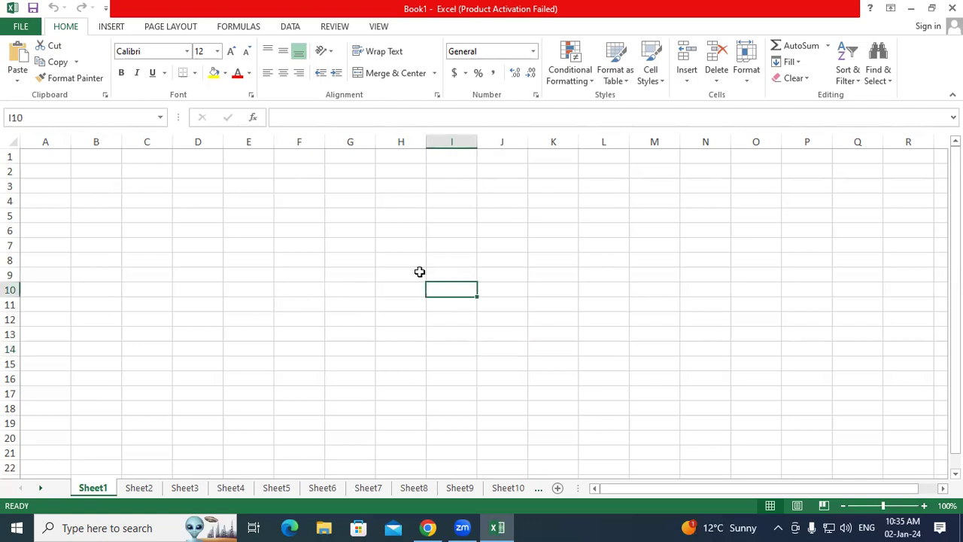
click(275, 243)
click(310, 188)
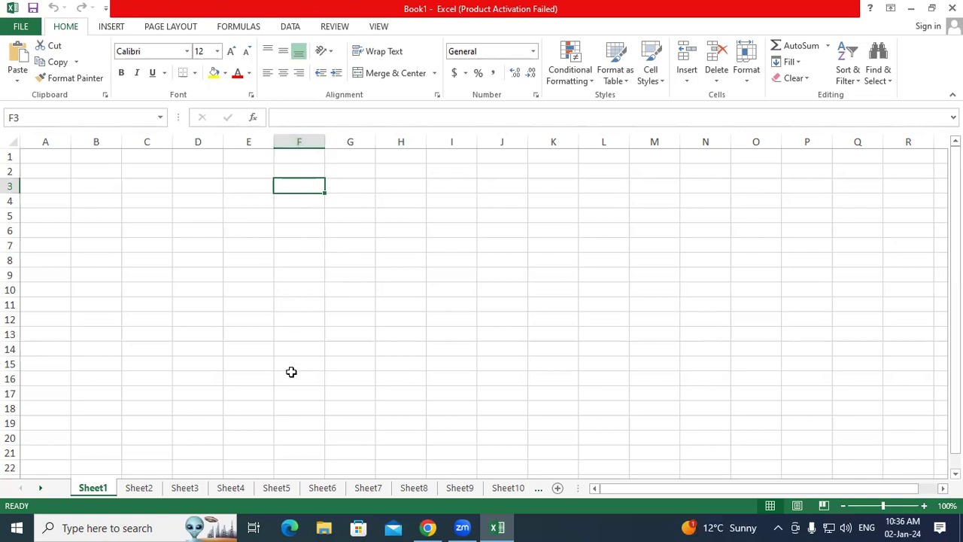
click(42, 151)
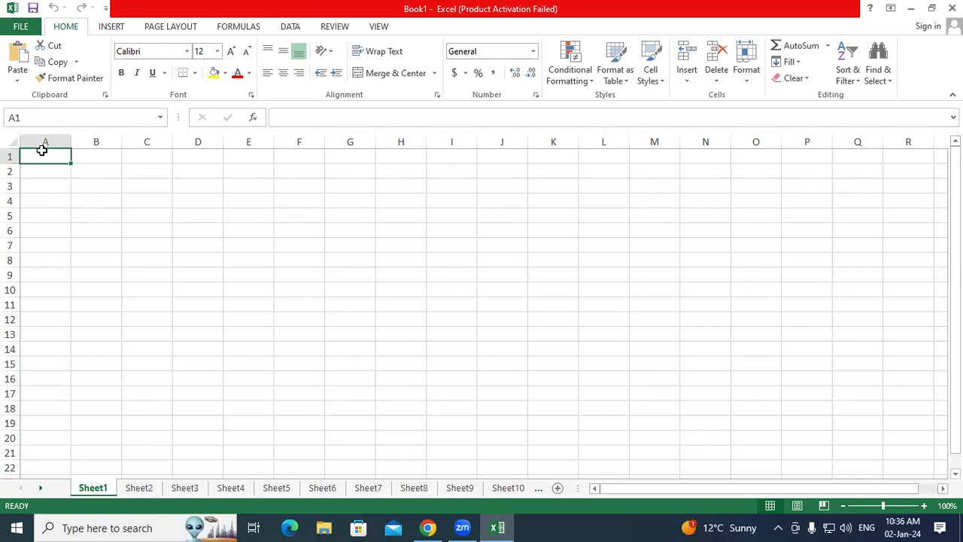
Step: Jump to A1048576 with Ctrl+Down, sketch an ink arrow and note, then clear the ink
key(ctrl+Down)
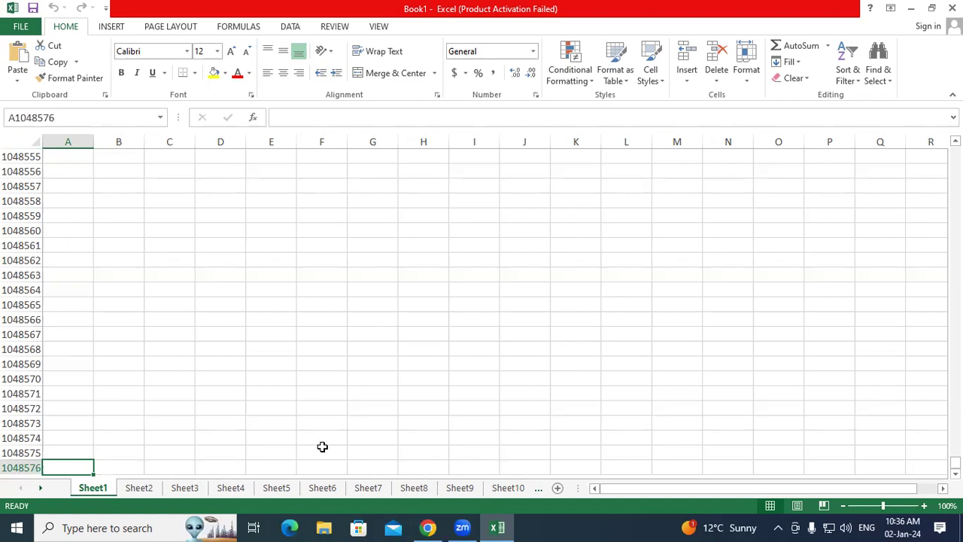
mouse_move(91, 317)
mouse_down()
mouse_move(89, 406)
mouse_move(96, 388)
mouse_up()
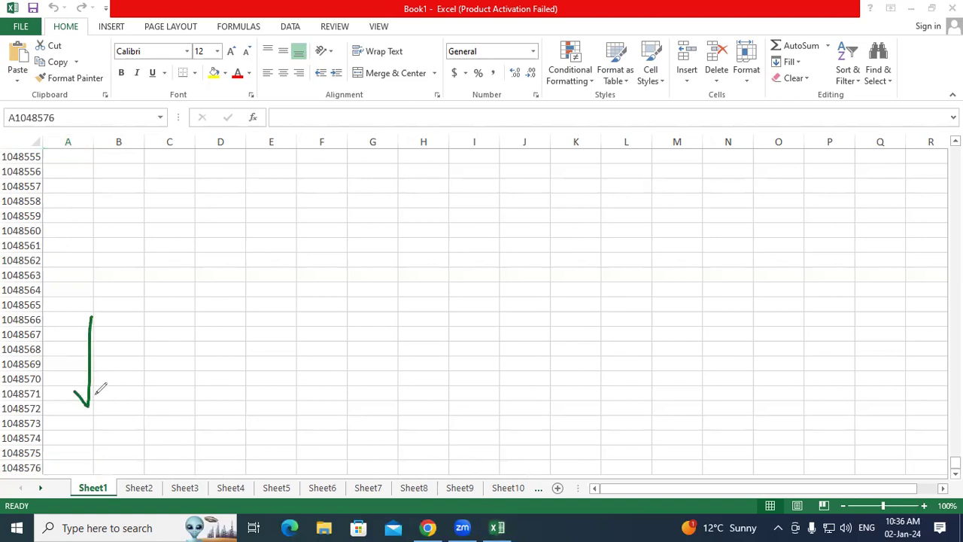
drag(199, 302, 216, 343)
mouse_move(243, 288)
mouse_down()
mouse_move(250, 325)
mouse_move(255, 299)
mouse_move(296, 304)
mouse_move(295, 287)
mouse_up()
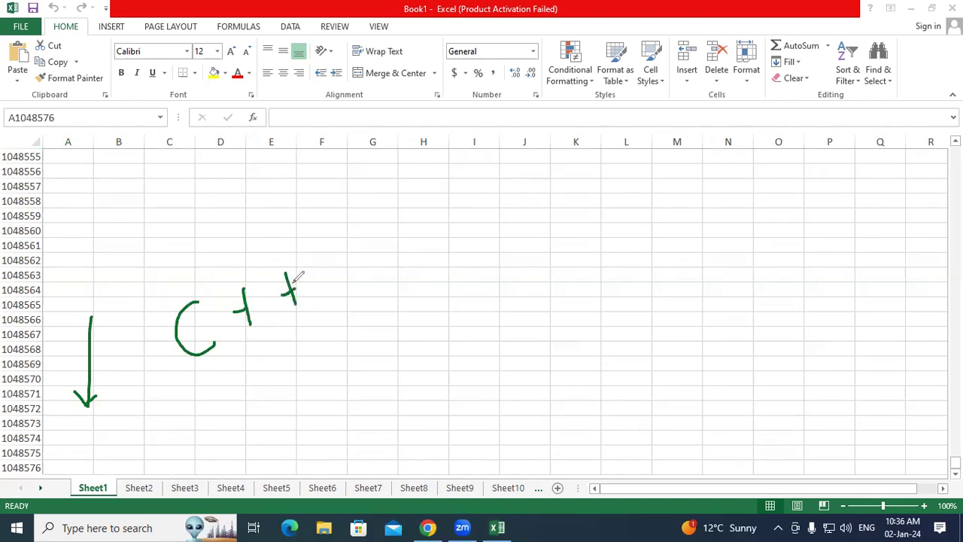
drag(204, 322, 242, 316)
mouse_move(263, 285)
mouse_down()
mouse_move(280, 307)
mouse_move(289, 289)
mouse_up()
key(ctrl+z)
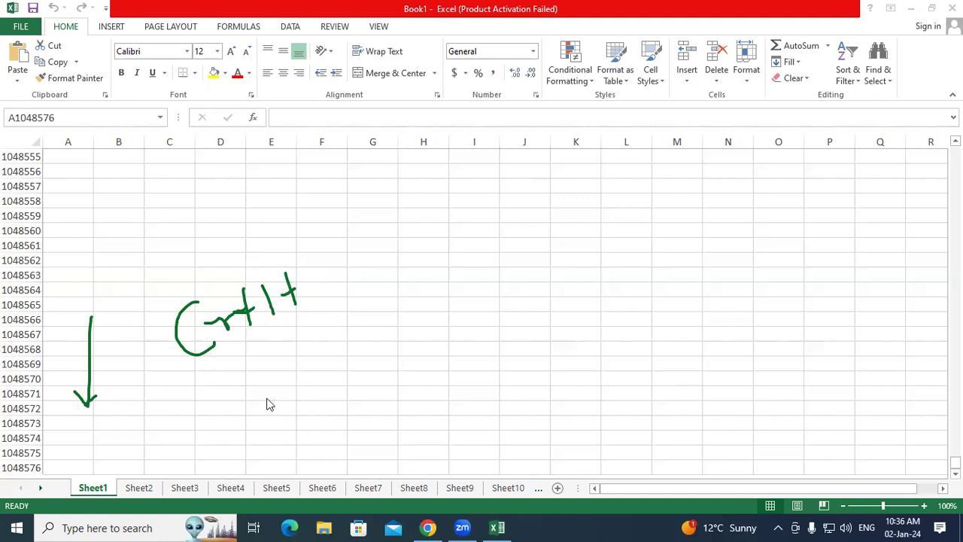
click(58, 463)
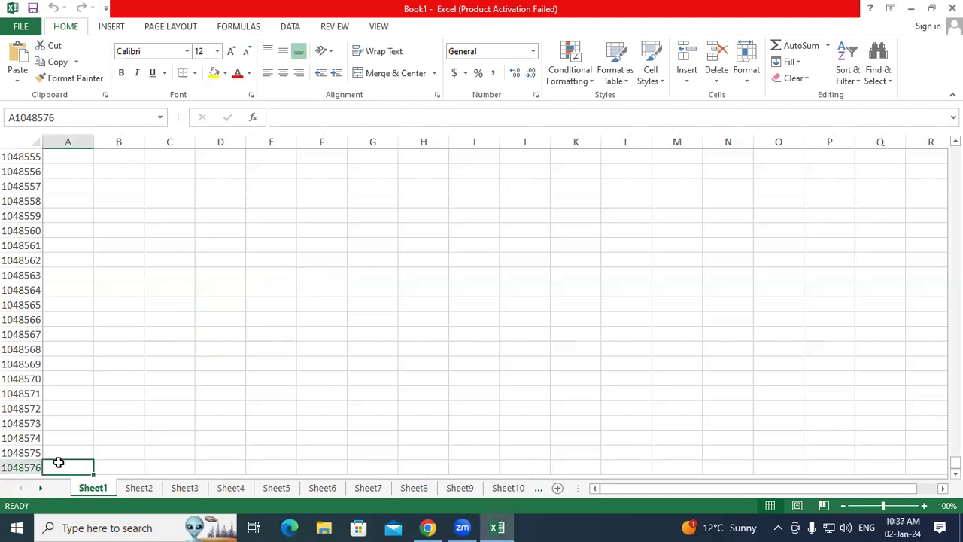
Step: Show the row limits with Ctrl+Home, Ctrl+Down and Ctrl+Up, then jump to XFD1 with Ctrl+Right
key(ctrl+Home)
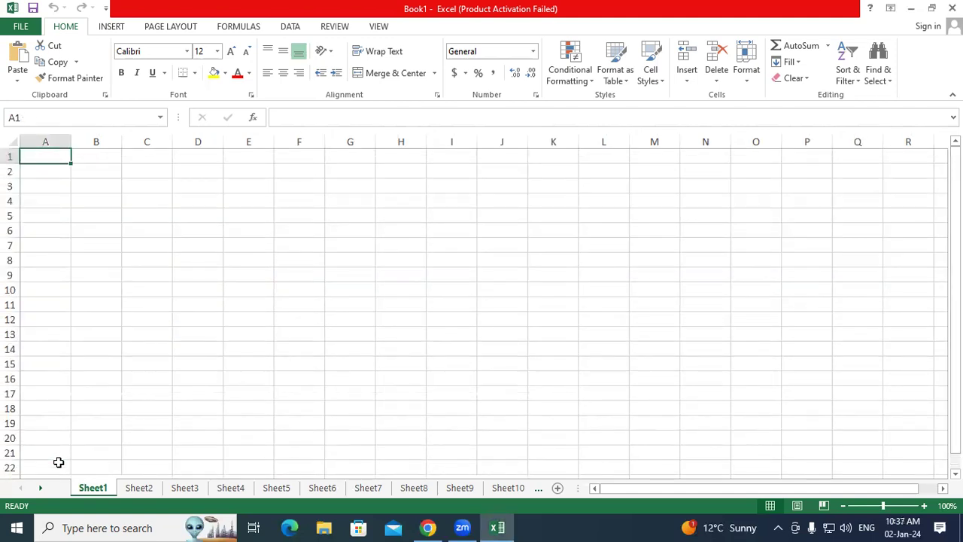
key(Down)
key(Down)
key(Down)
key(Down)
key(Down)
key(Down)
key(Down)
key(Down)
key(Down)
key(Down)
key(Down)
key(Down)
key(Down)
key(Down)
key(Down)
key(Down)
key(Down)
key(Down)
key(Down)
key(Down)
key(Down)
key(Down)
key(Down)
key(Down)
key(Down)
key(Down)
key(Down)
key(Down)
key(Down)
key(Down)
key(Down)
key(Down)
key(Down)
key(Down)
key(Down)
key(Down)
key(Down)
key(Down)
key(Down)
key(Down)
key(Down)
key(Down)
key(Down)
key(Down)
key(Down)
key(Down)
key(Down)
key(Down)
key(Down)
key(Down)
key(Down)
key(Down)
key(Down)
key(Down)
key(Down)
key(Down)
key(Down)
key(Down)
key(Down)
key(Down)
key(Down)
key(Down)
key(Down)
key(Down)
key(Down)
key(Down)
key(Down)
key(Down)
key(Down)
key(Down)
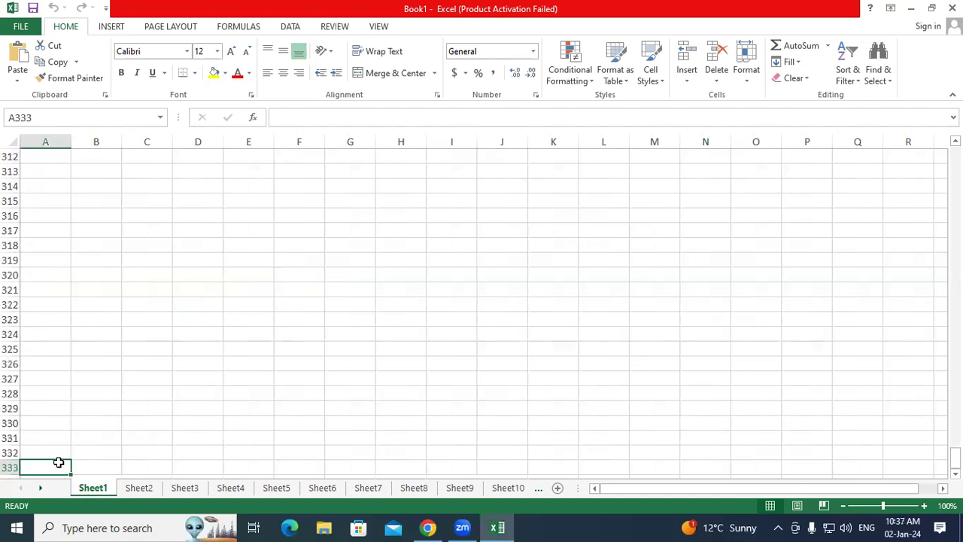
key(ctrl+Home)
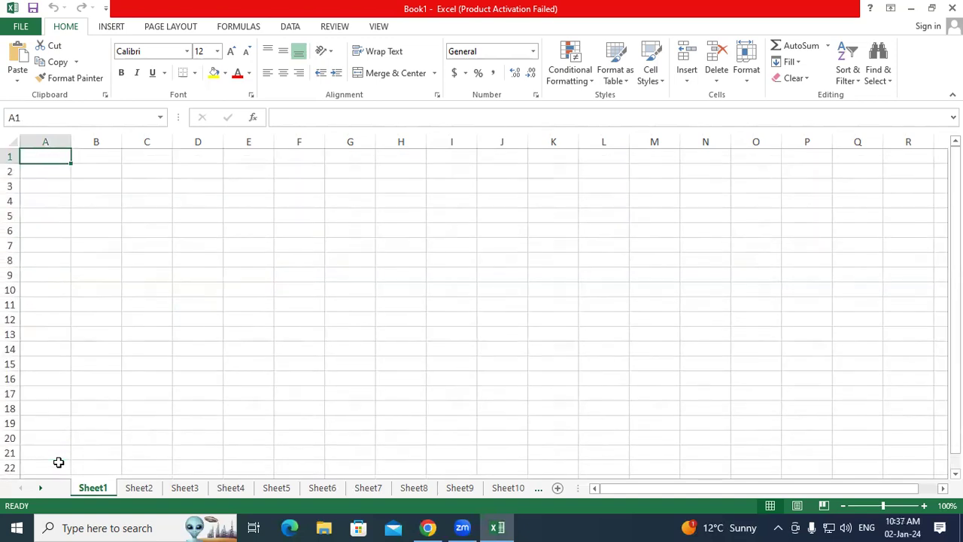
key(ctrl+Down)
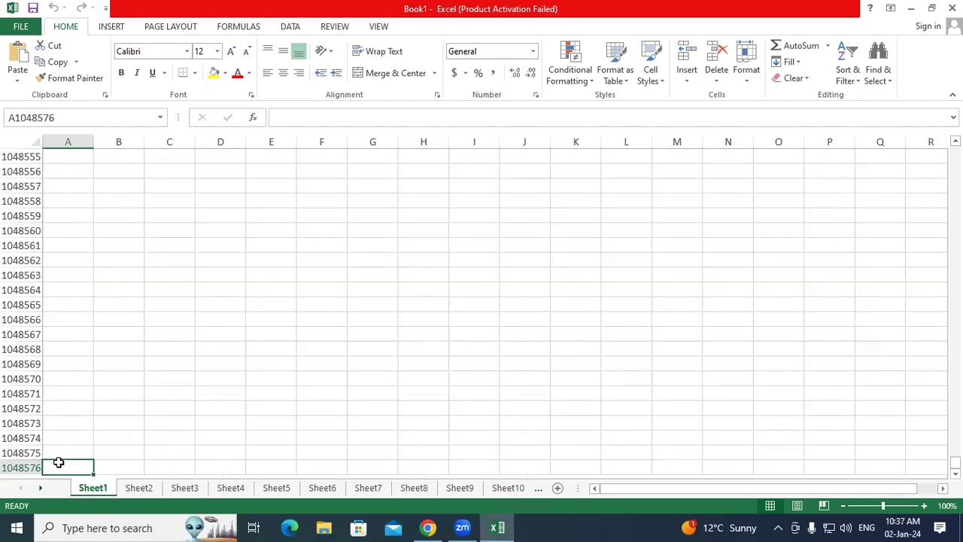
key(ctrl+Up)
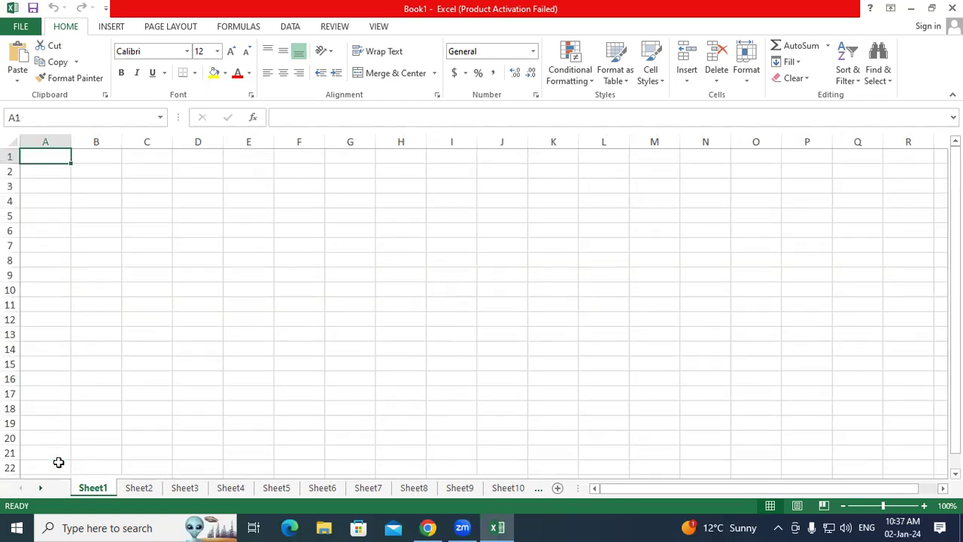
key(ctrl+Right)
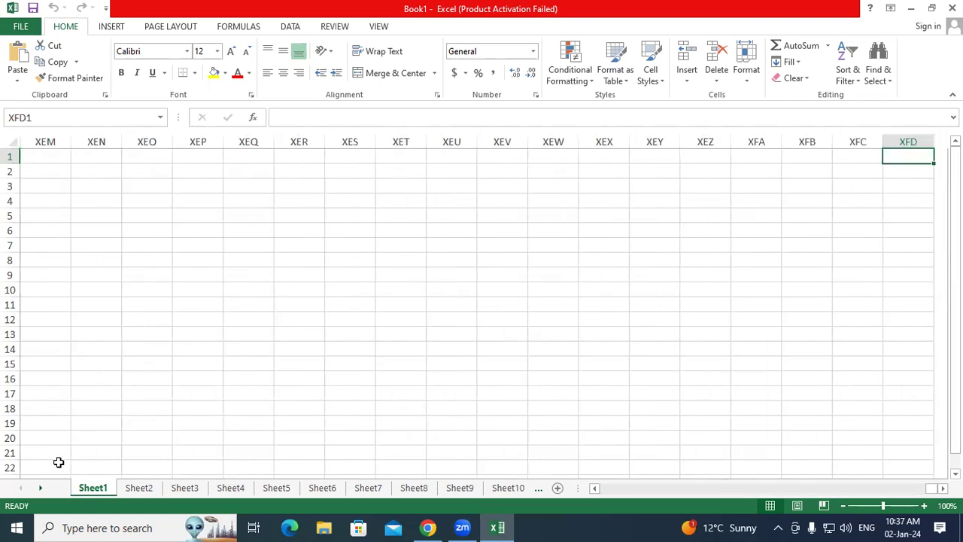
Step: Select cell XFD2, then handwrite an underlined 'Formula' with a circled '=' beneath it
click(906, 143)
click(908, 174)
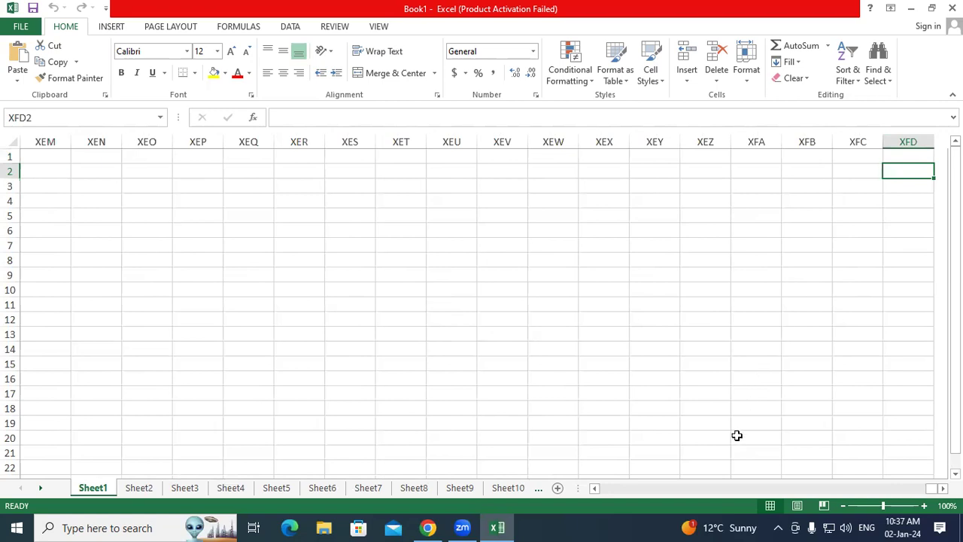
mouse_move(415, 230)
mouse_down()
mouse_move(407, 198)
mouse_move(422, 197)
mouse_move(428, 212)
mouse_move(511, 188)
mouse_up()
mouse_move(502, 177)
mouse_down()
mouse_move(516, 172)
mouse_move(522, 185)
mouse_move(540, 186)
mouse_up()
drag(426, 243, 540, 188)
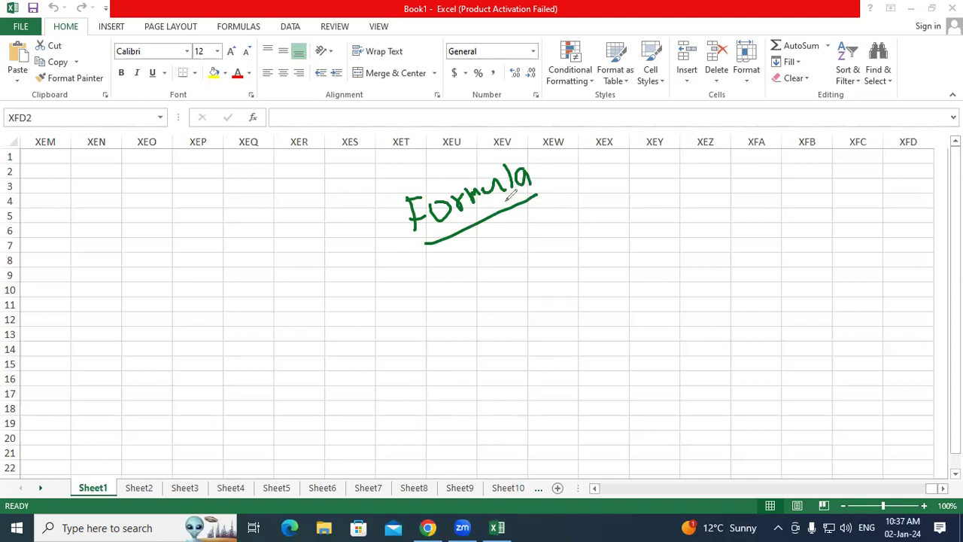
mouse_move(489, 271)
mouse_down()
mouse_move(508, 267)
mouse_move(510, 277)
mouse_move(488, 263)
mouse_move(513, 252)
mouse_up()
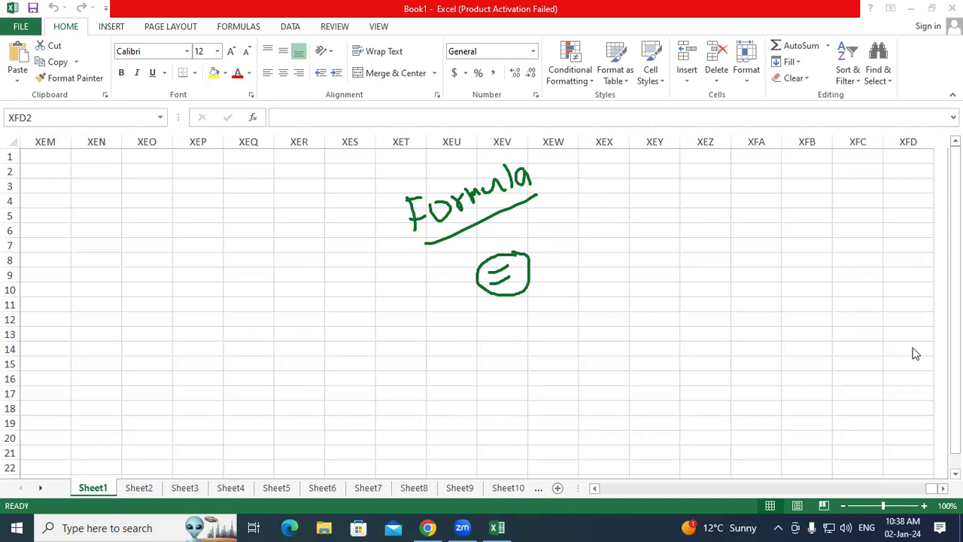
Step: Clear the ink, enter =COLUMN() in XFD2 to show 16384, then select XFD5
key(Escape)
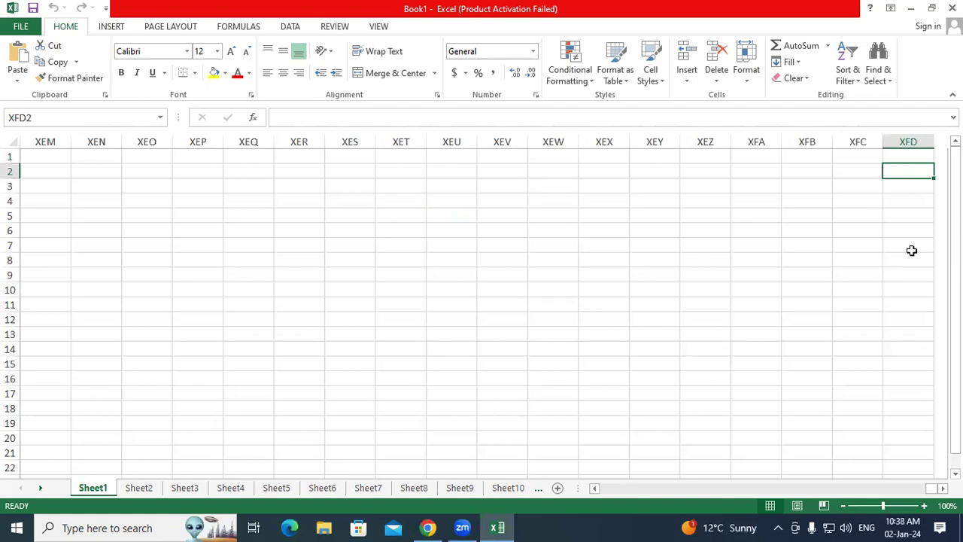
text(=column())
key(Return)
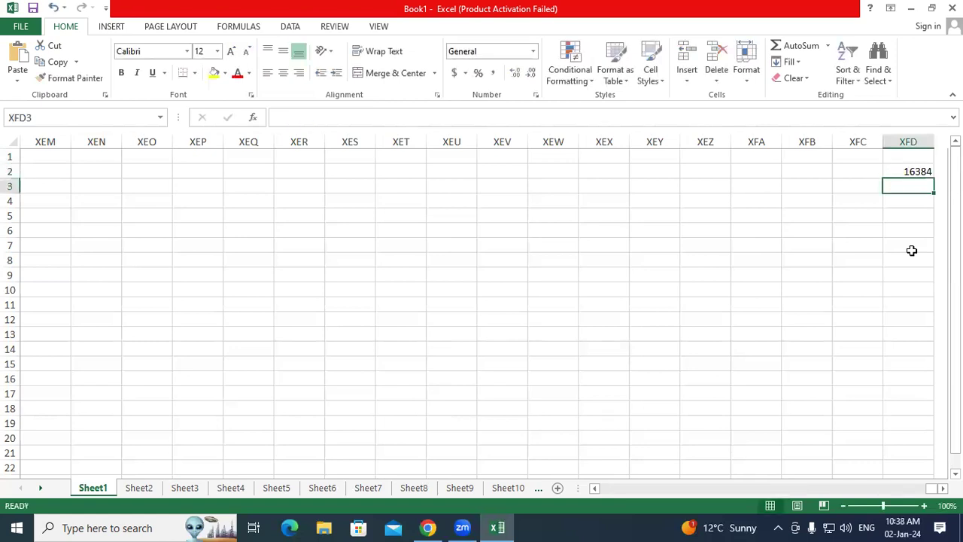
click(922, 173)
click(919, 213)
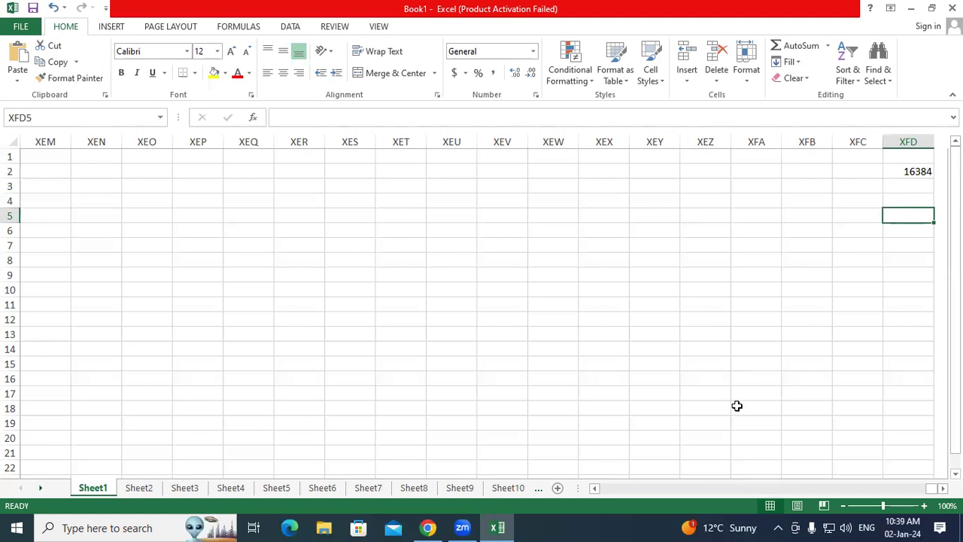
drag(263, 278, 306, 269)
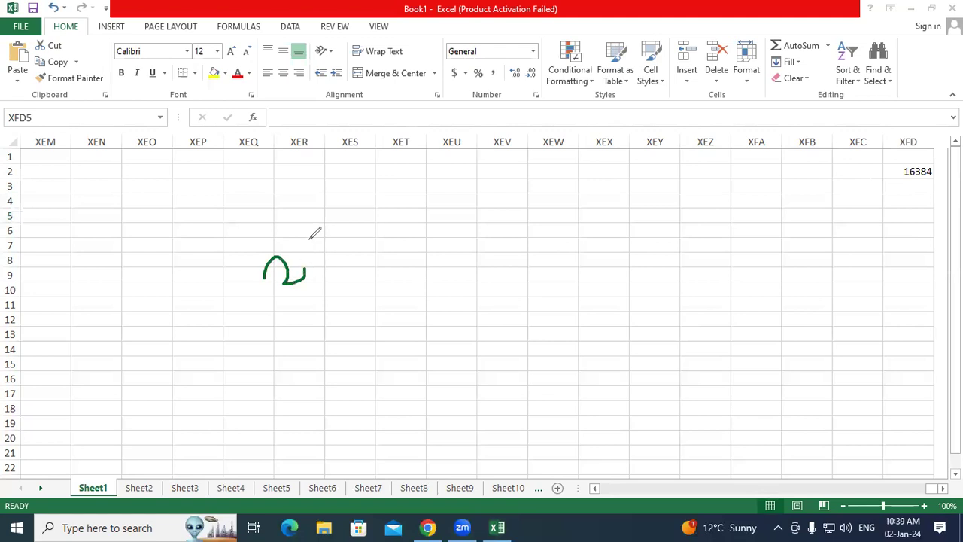
drag(306, 235, 301, 249)
drag(317, 226, 322, 252)
mouse_move(316, 212)
mouse_down()
mouse_move(249, 263)
mouse_move(291, 215)
mouse_up()
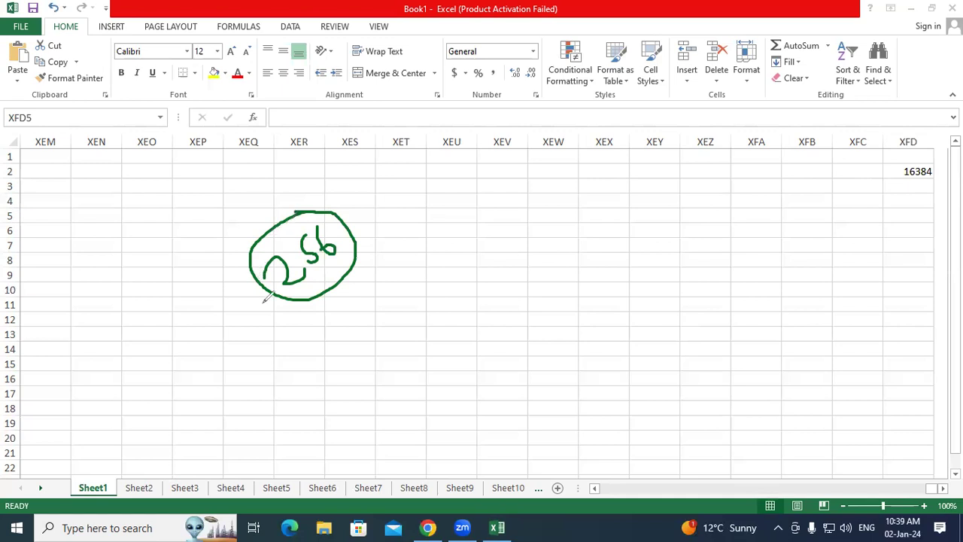
drag(306, 294, 347, 258)
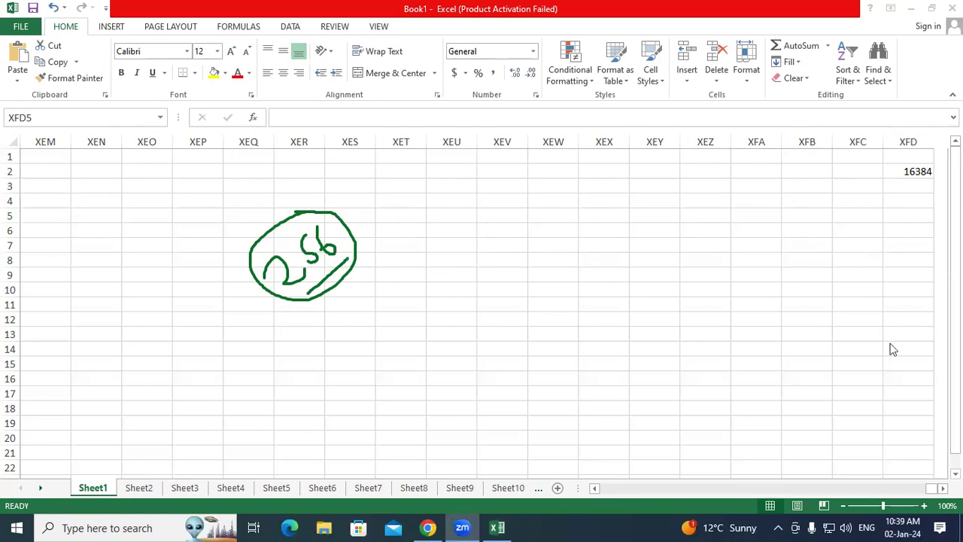
Step: Scroll the sheet tabs forward until the last sheet, Sheet21, is visible
click(540, 488)
click(540, 488)
click(540, 488)
click(540, 488)
click(540, 489)
click(540, 488)
click(540, 489)
click(540, 488)
click(540, 488)
click(540, 488)
click(540, 488)
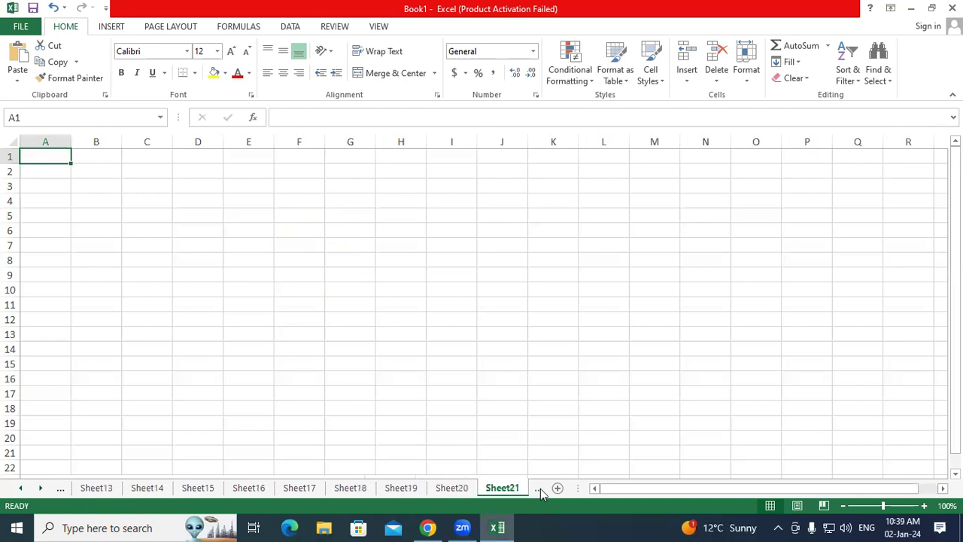
Step: Set 'Include this many sheets' to 2 in Excel Options, then close Excel
click(21, 27)
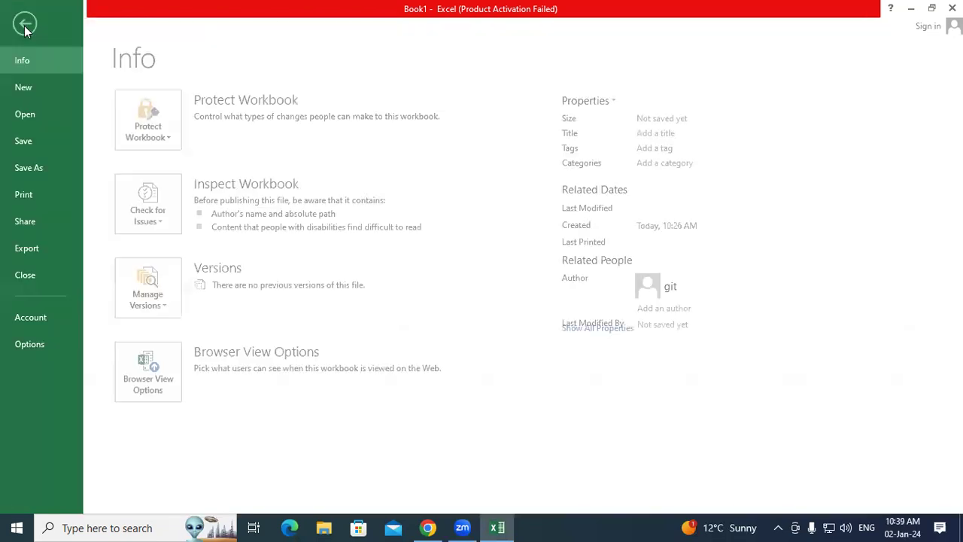
click(32, 345)
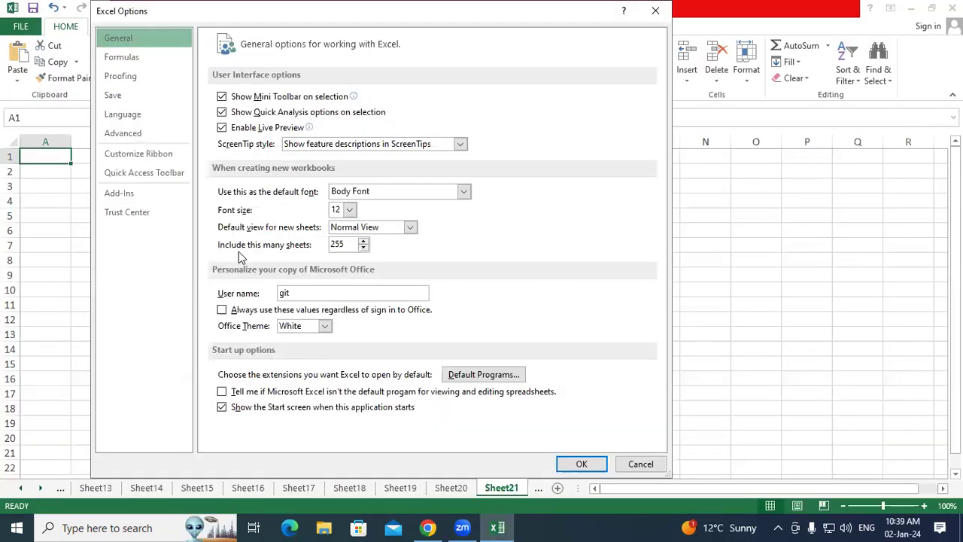
click(363, 248)
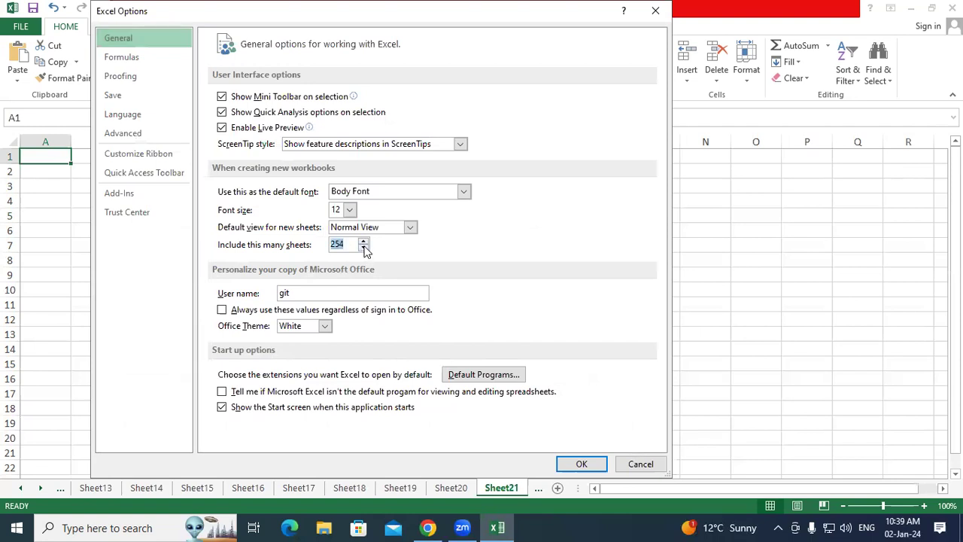
click(363, 247)
click(351, 246)
text(6)
text(6)
text(2)
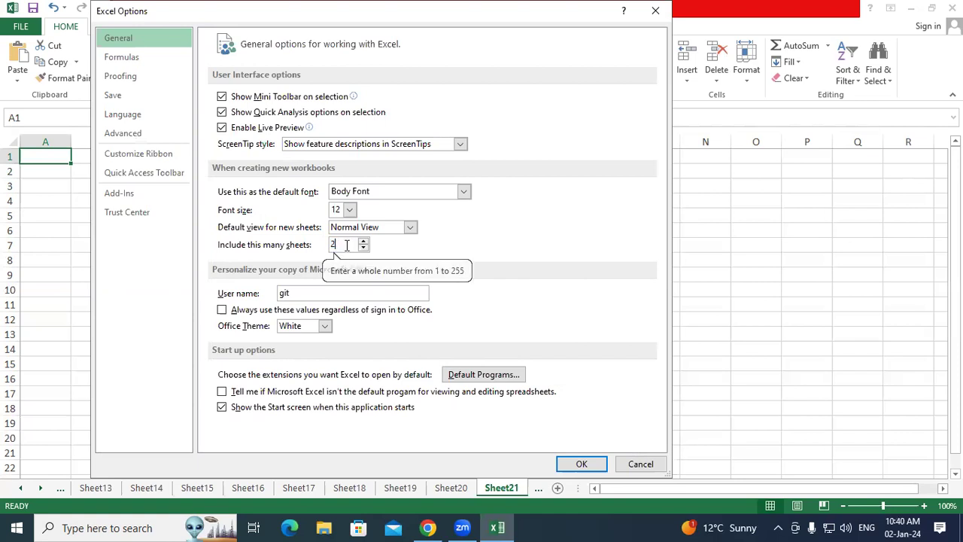
click(578, 464)
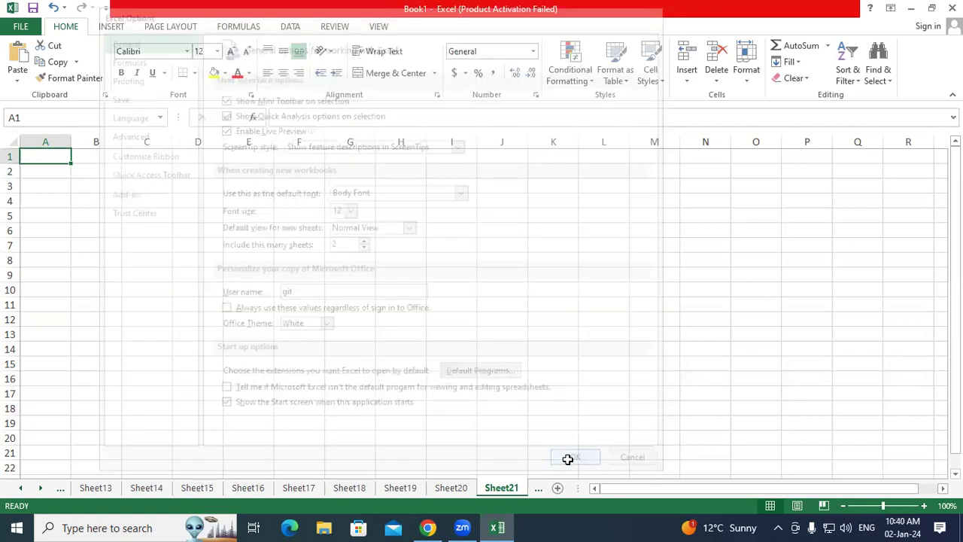
click(952, 9)
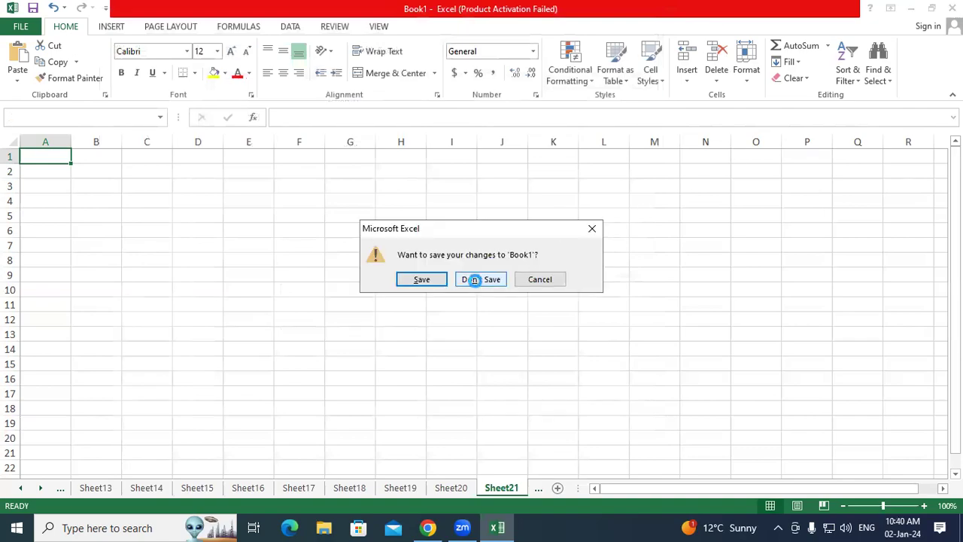
Step: Close without saving, relaunch Excel with a blank workbook, and switch between Sheet1 and Sheet2
click(477, 279)
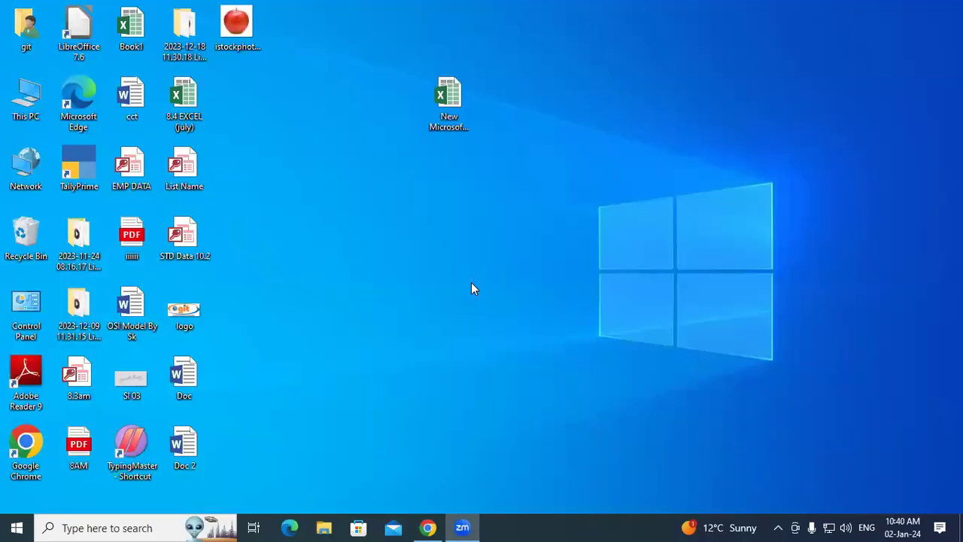
key(super+r)
key(Return)
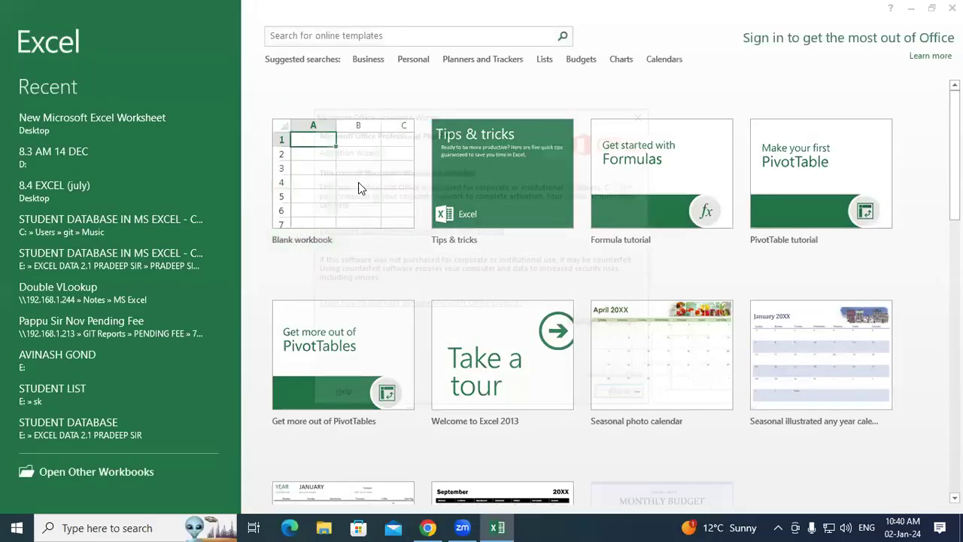
click(356, 166)
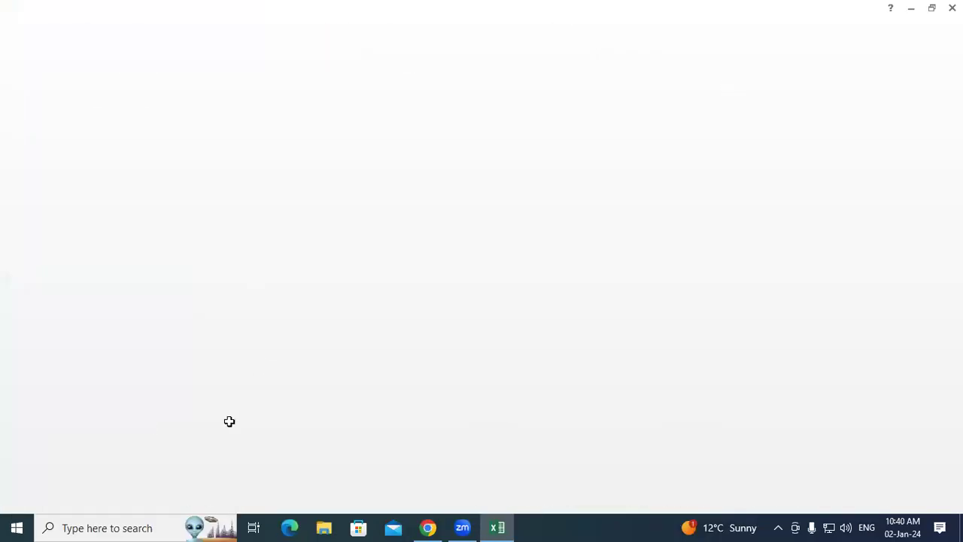
click(131, 491)
click(109, 489)
click(135, 490)
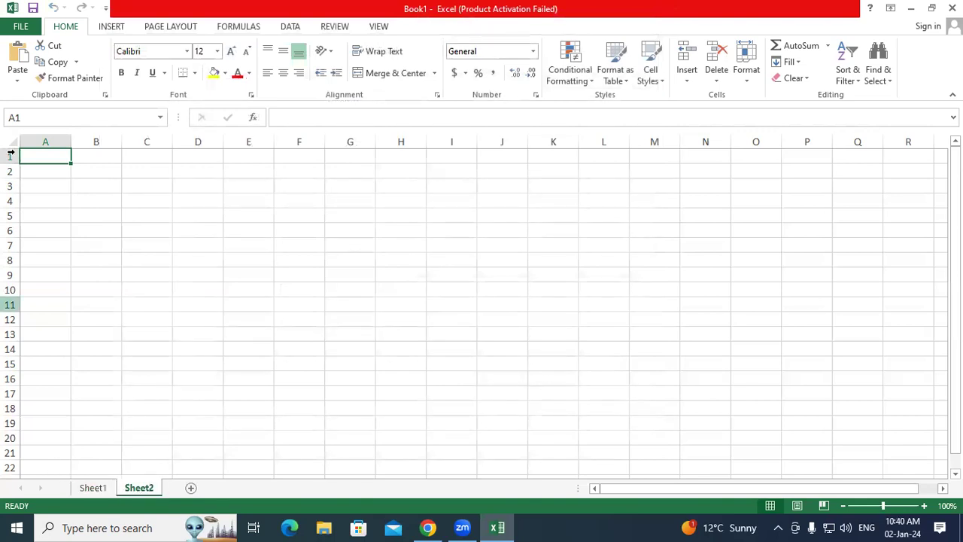
Step: Confirm in Excel Options that new workbooks include 2 sheets, then cancel
click(24, 28)
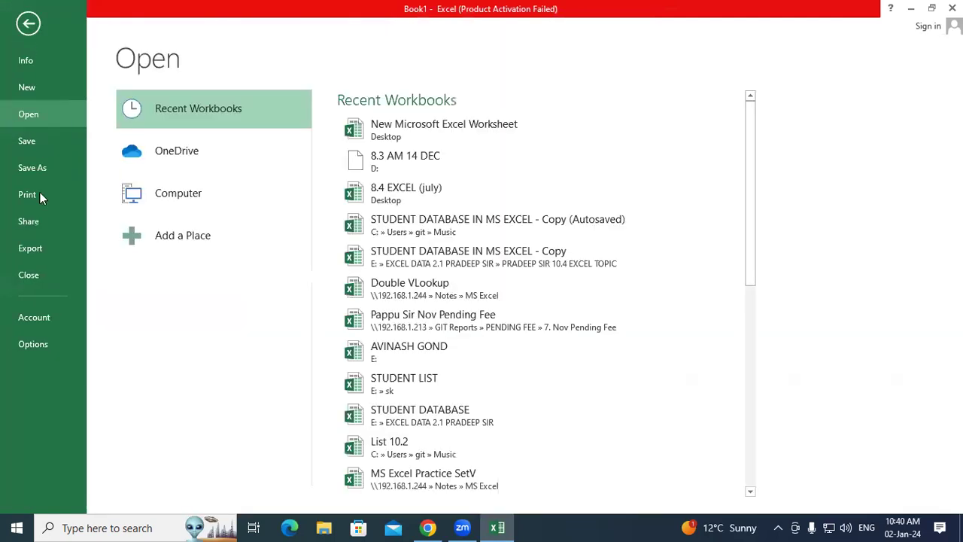
click(23, 343)
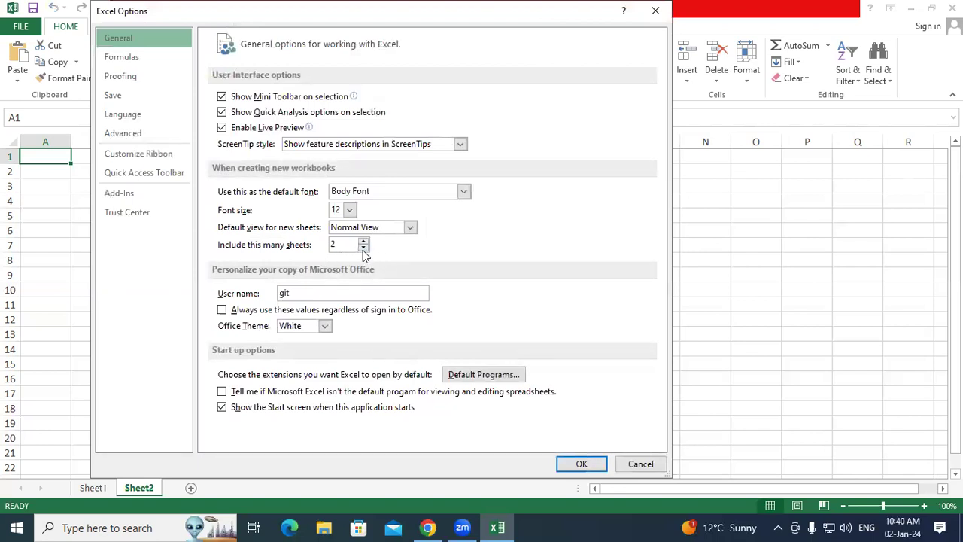
click(639, 462)
Step: Select a cell on Sheet1, then add Sheet3 after Sheet2 with the New sheet button
click(103, 488)
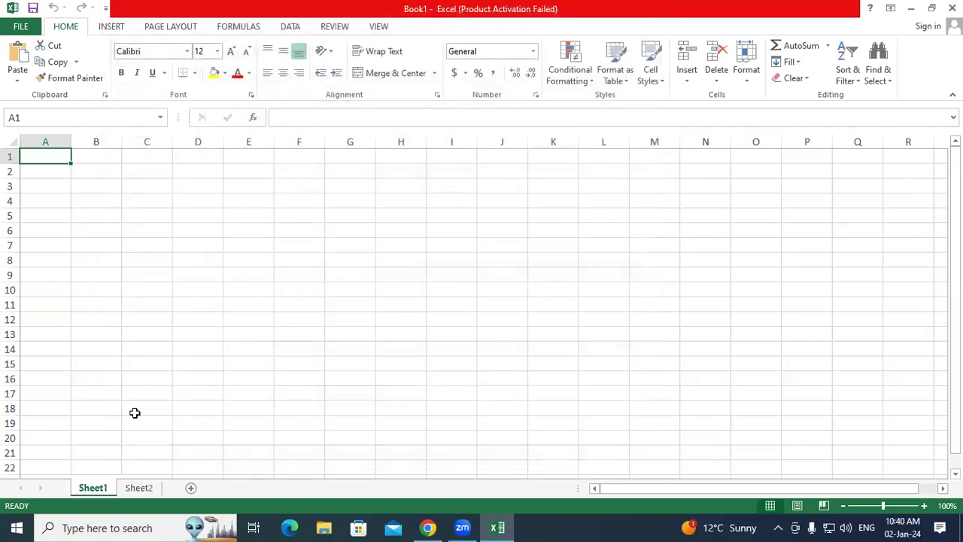
click(185, 223)
click(137, 489)
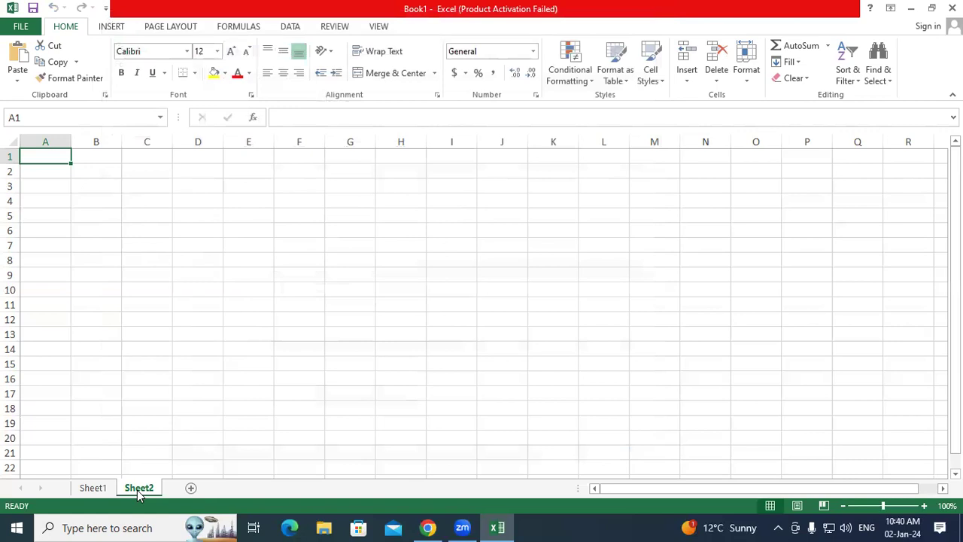
click(190, 489)
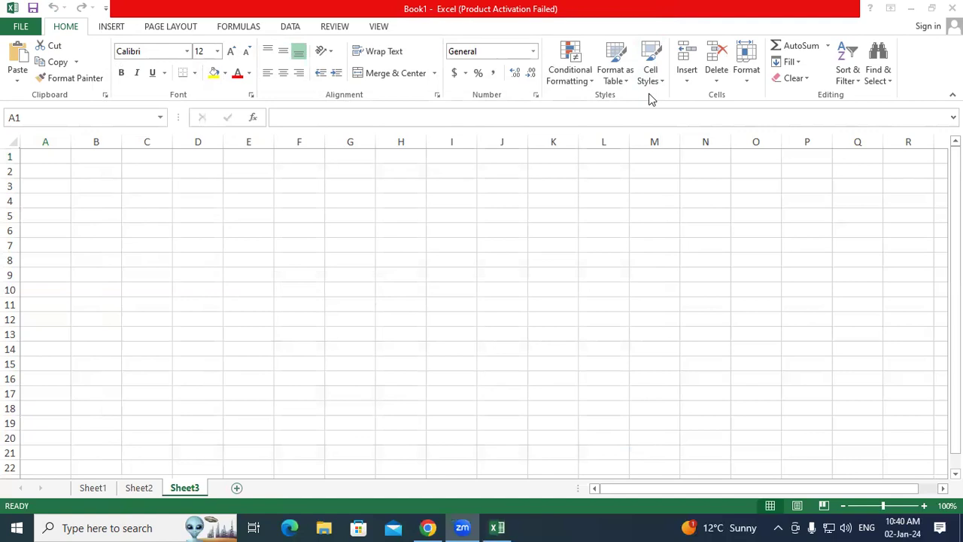
drag(174, 233, 159, 262)
mouse_move(185, 231)
mouse_down()
mouse_move(197, 259)
mouse_move(223, 214)
mouse_move(209, 245)
mouse_up()
mouse_move(236, 213)
mouse_down()
mouse_move(239, 240)
mouse_move(235, 211)
mouse_move(296, 233)
mouse_move(297, 206)
mouse_up()
mouse_move(343, 171)
mouse_down()
mouse_move(361, 216)
mouse_move(366, 162)
mouse_move(366, 182)
mouse_move(384, 194)
mouse_up()
mouse_move(221, 218)
mouse_down()
mouse_move(242, 211)
mouse_move(240, 238)
mouse_up()
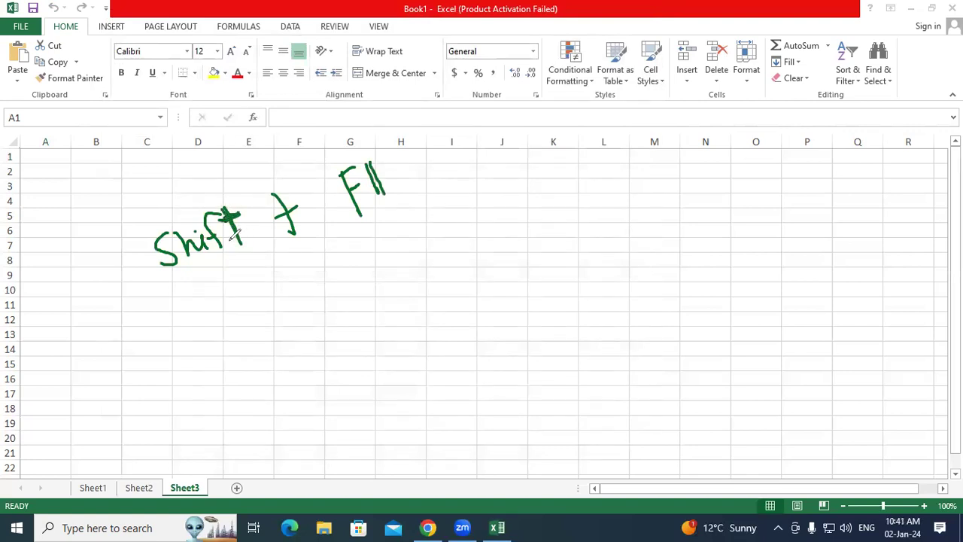
drag(374, 159, 382, 188)
drag(385, 154, 394, 187)
drag(416, 216, 434, 322)
mouse_move(413, 218)
mouse_down()
mouse_move(564, 210)
mouse_move(580, 297)
mouse_move(536, 313)
mouse_move(434, 322)
mouse_up()
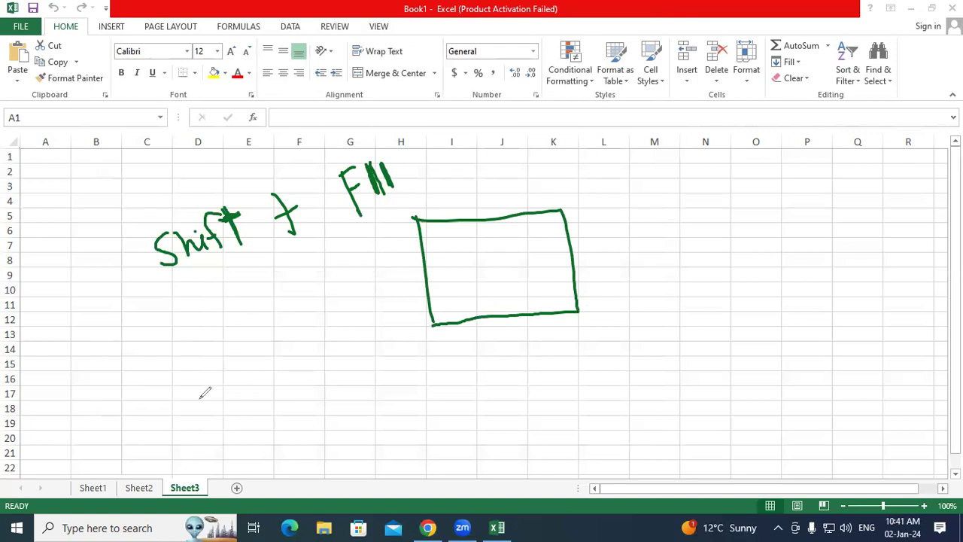
mouse_move(143, 366)
mouse_down()
mouse_move(174, 374)
mouse_move(190, 367)
mouse_up()
mouse_move(195, 320)
mouse_down()
mouse_move(199, 358)
mouse_move(218, 342)
mouse_move(192, 360)
mouse_up()
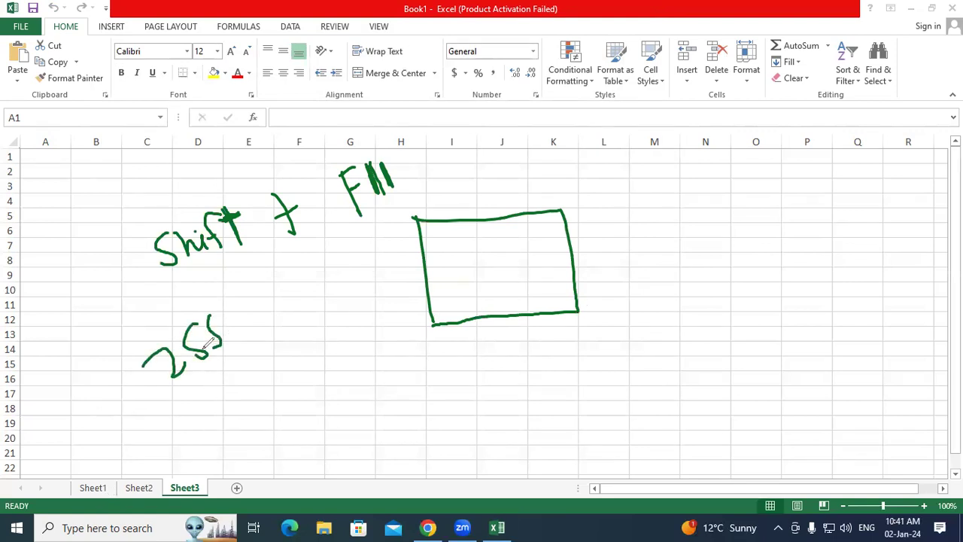
drag(164, 392, 258, 358)
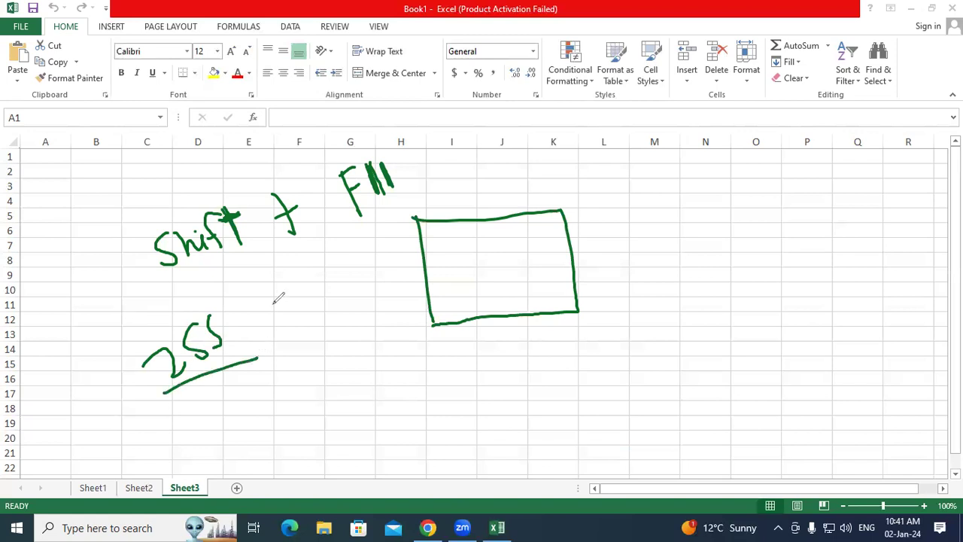
drag(160, 299, 333, 245)
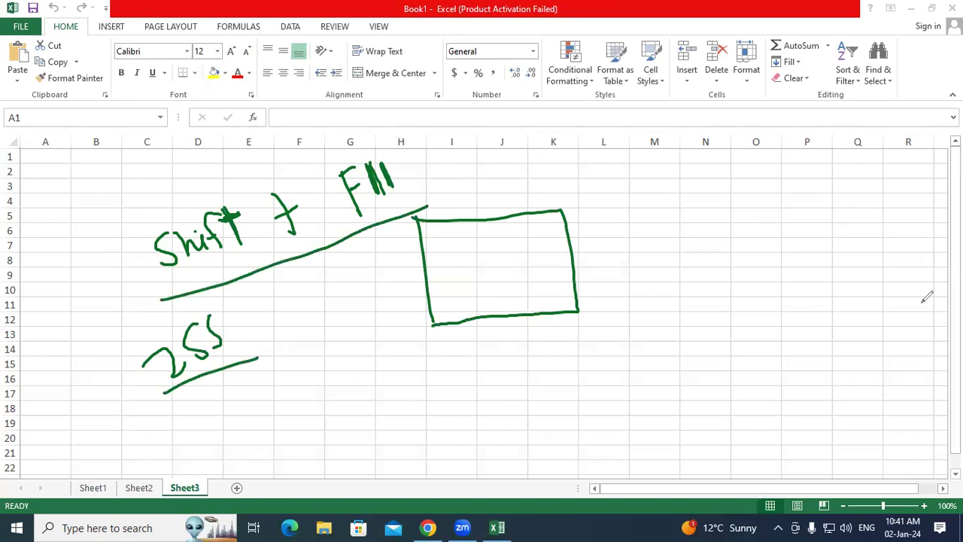
key(Escape)
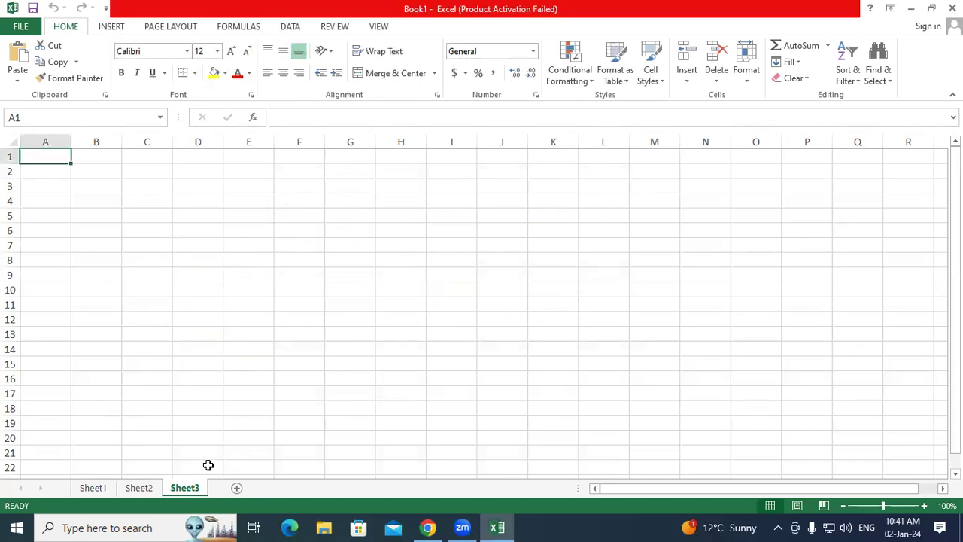
Step: Insert Sheet4 with Shift+F11 and enter =COLUMN() in cell D4
key(shift+F11)
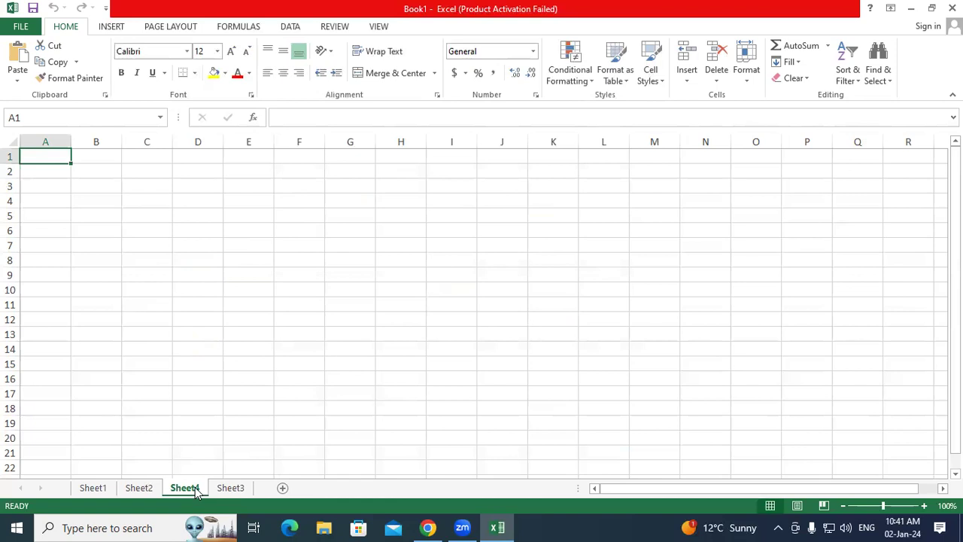
click(190, 202)
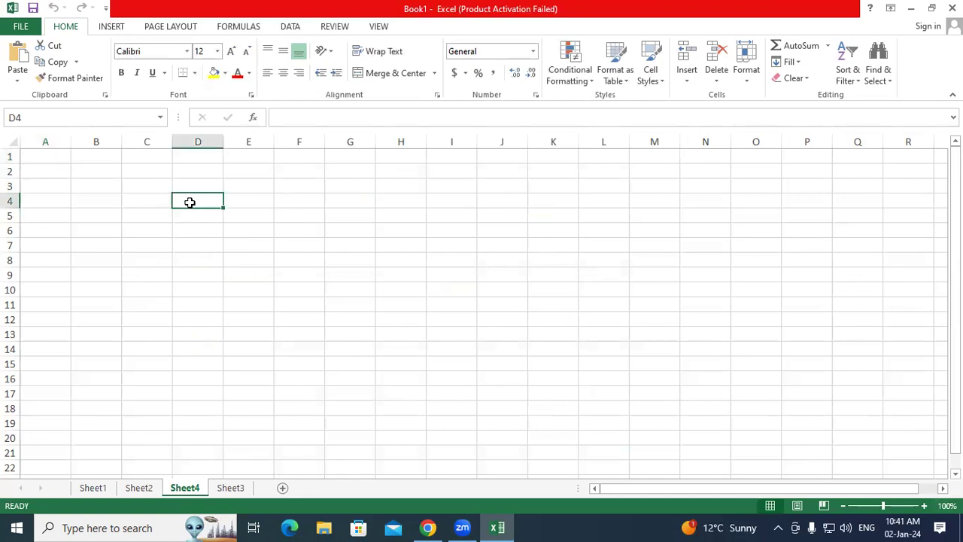
text(=)
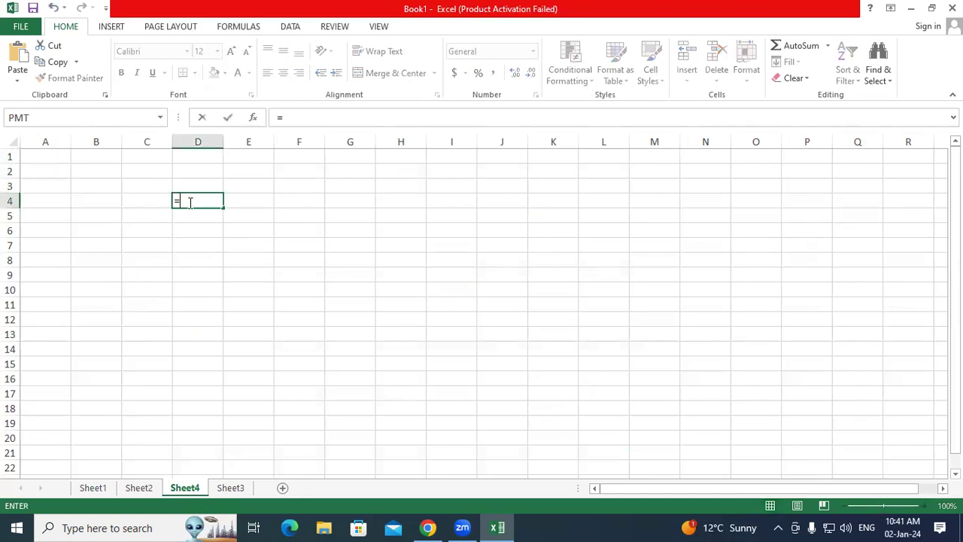
text(column)
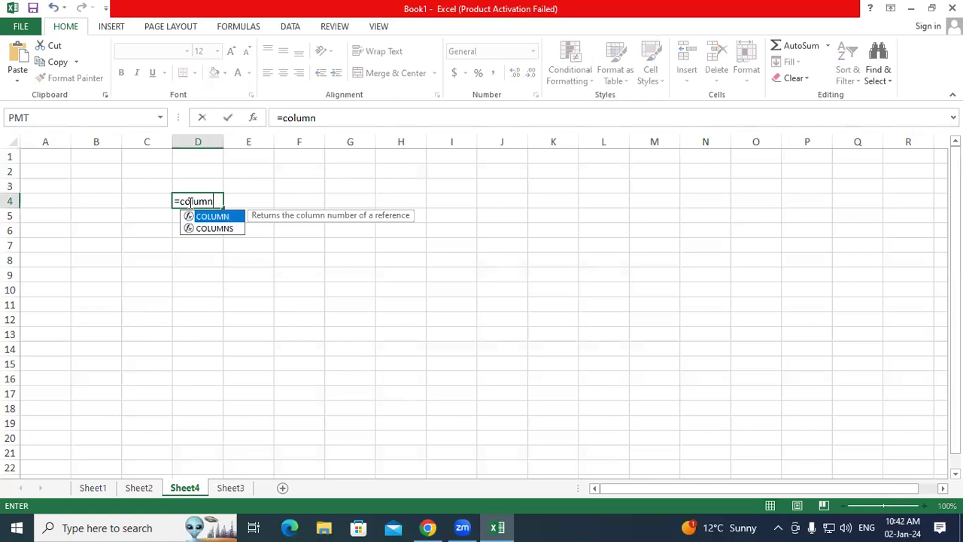
key(Tab)
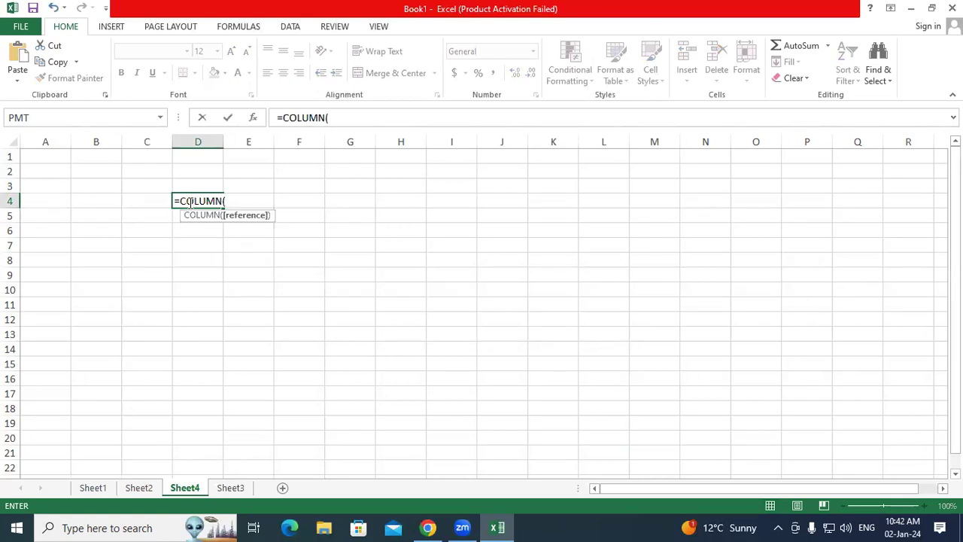
text())
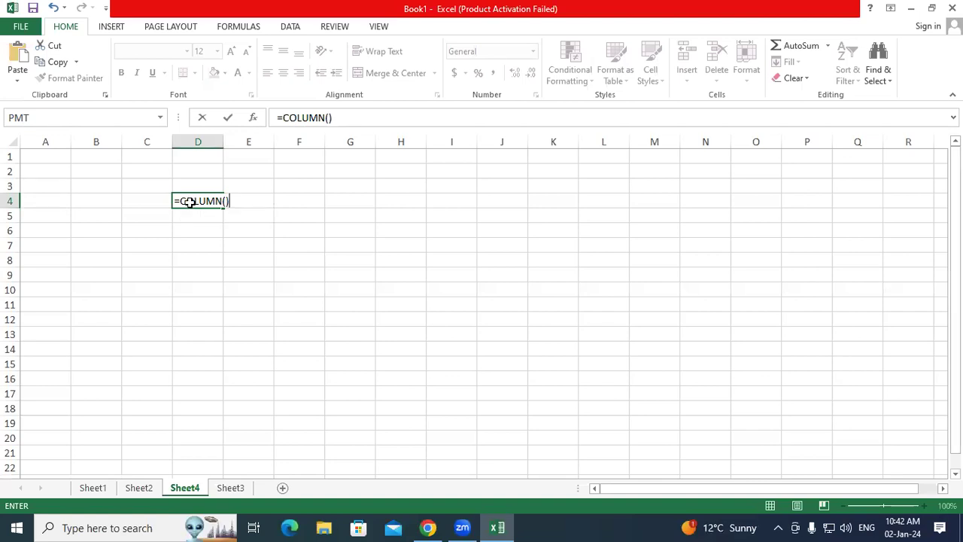
key(Return)
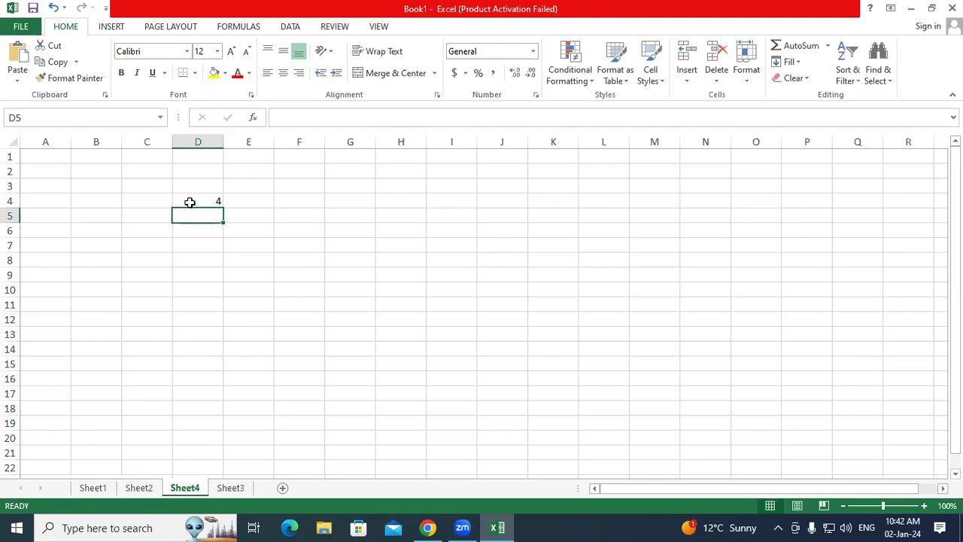
Step: Enter =ROW() in M7 so the cell shows its row number, 7
click(214, 257)
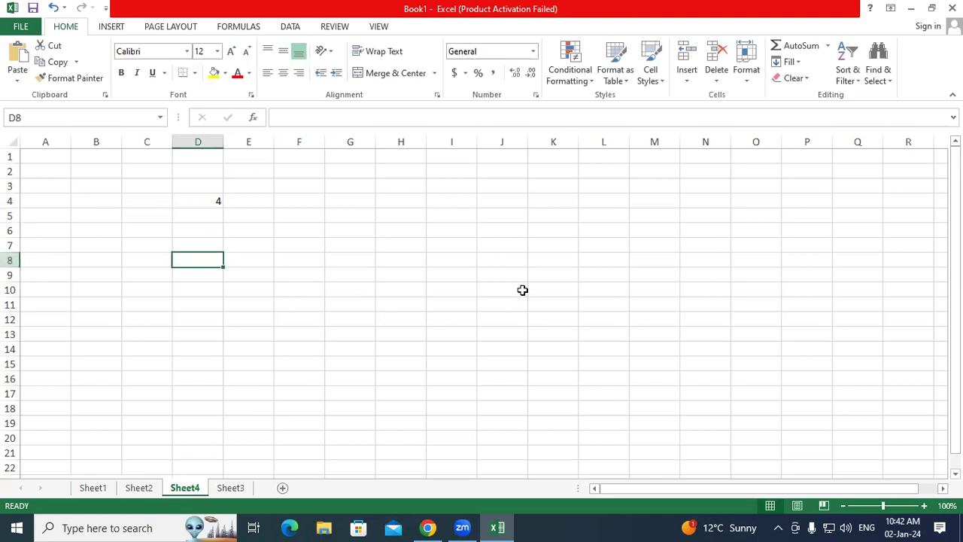
click(640, 247)
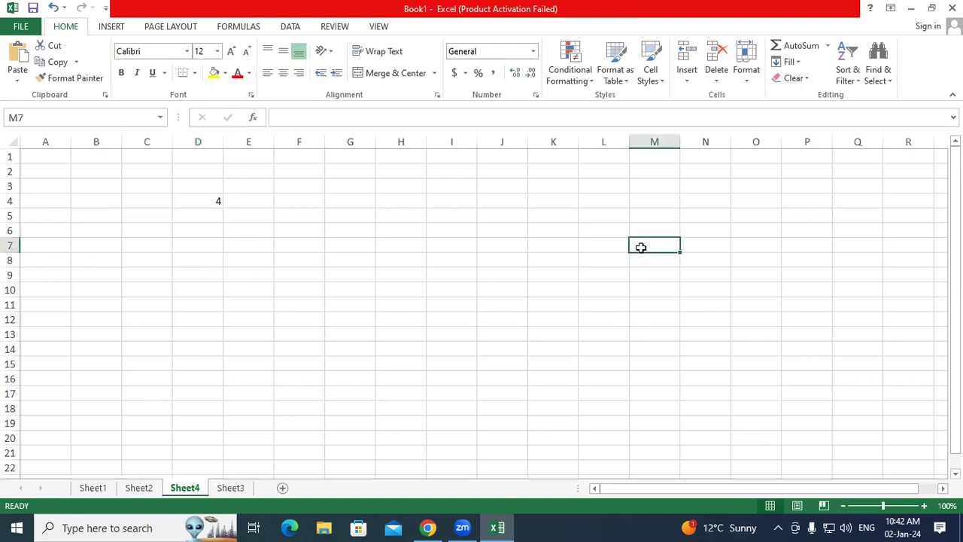
text(=ro)
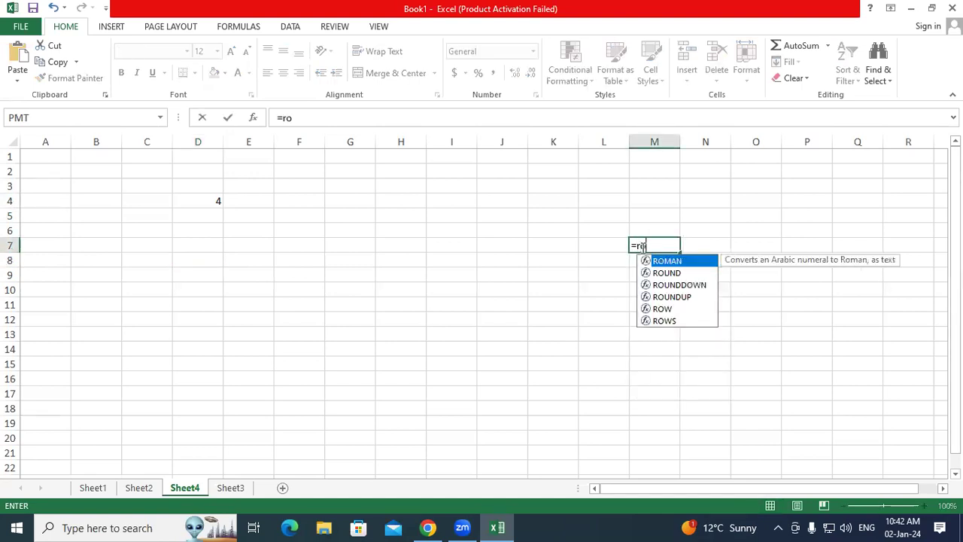
text(w)
key(Tab)
text())
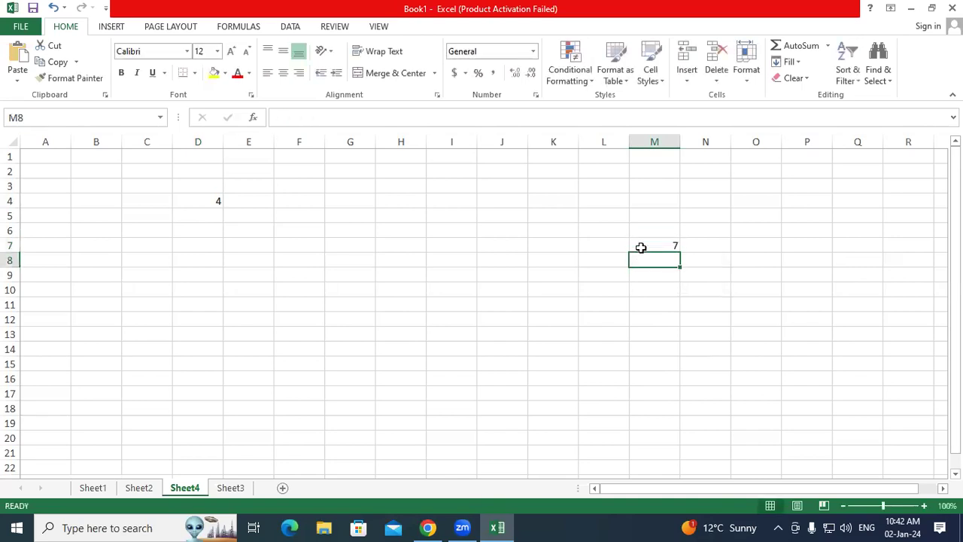
drag(640, 248, 8, 251)
Step: Enter =row() in G9 so the cell shows its row number, 9
click(346, 302)
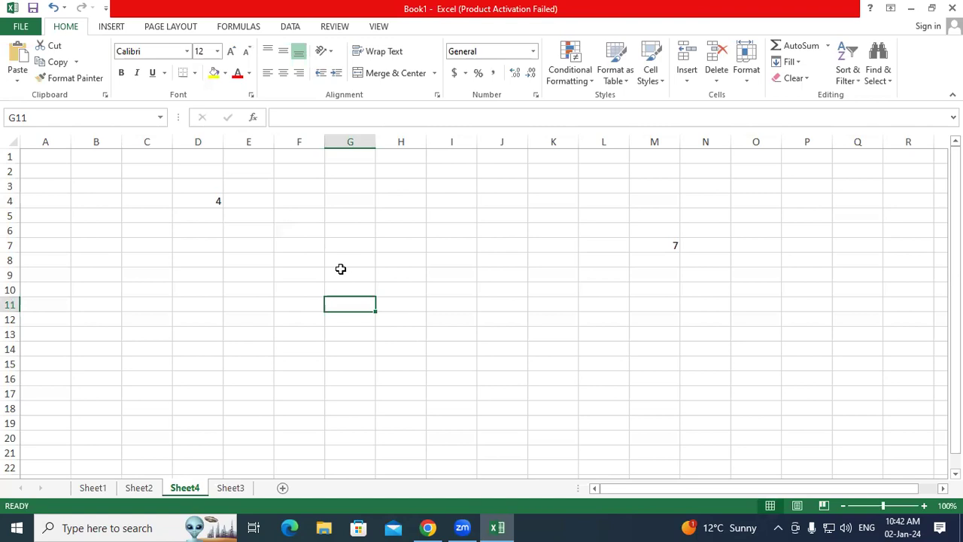
click(342, 271)
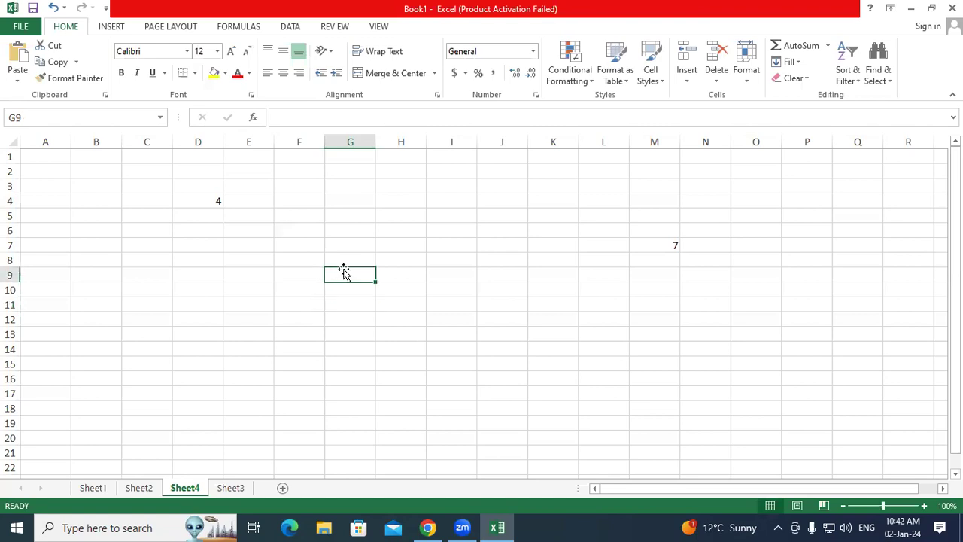
text(=)
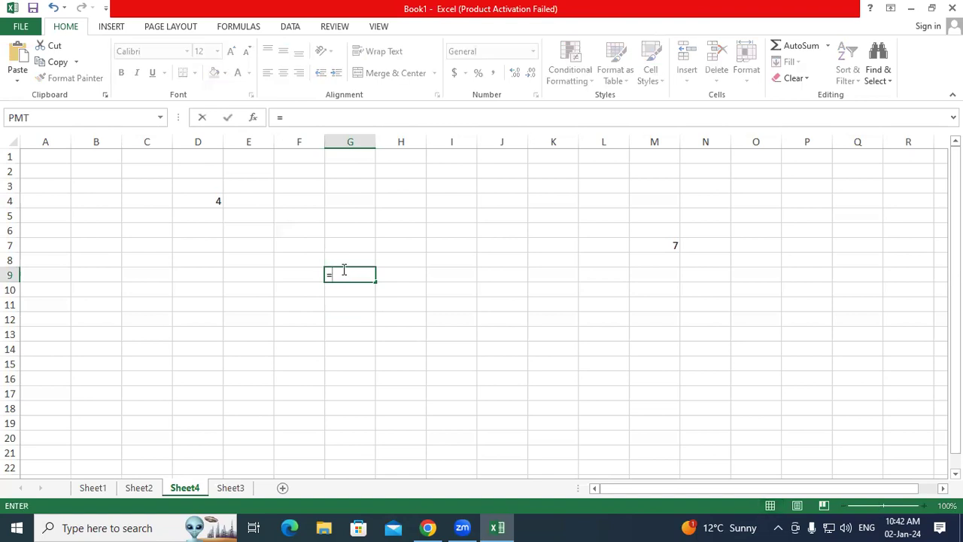
text(ro)
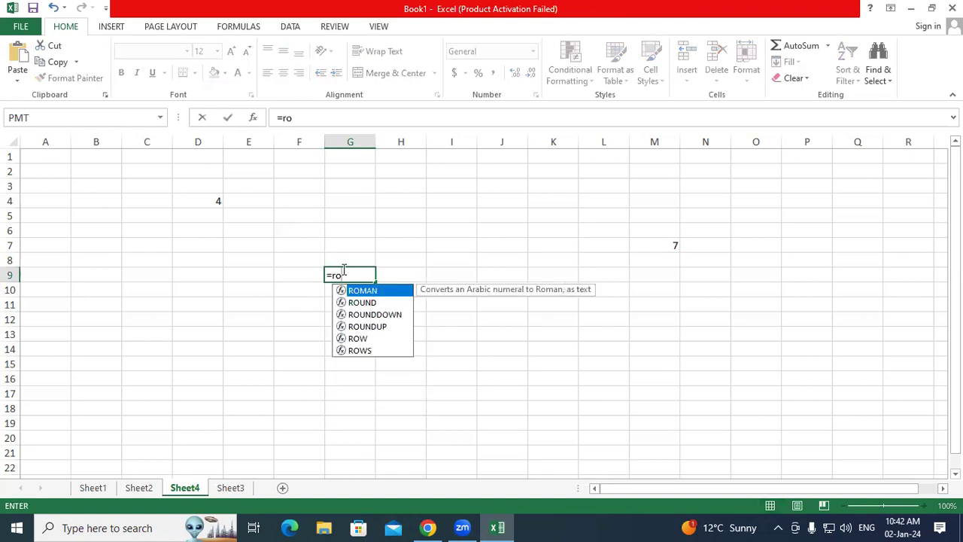
text(w)
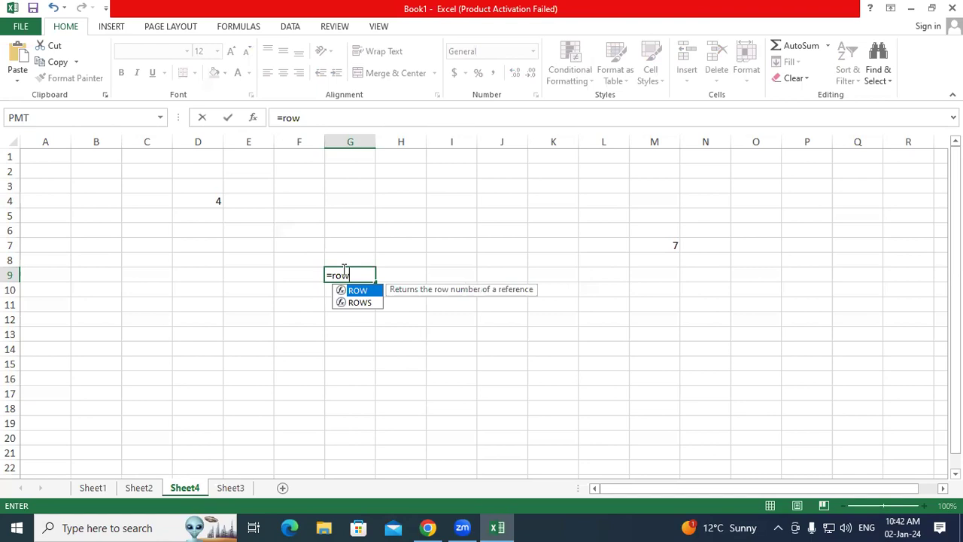
text(()
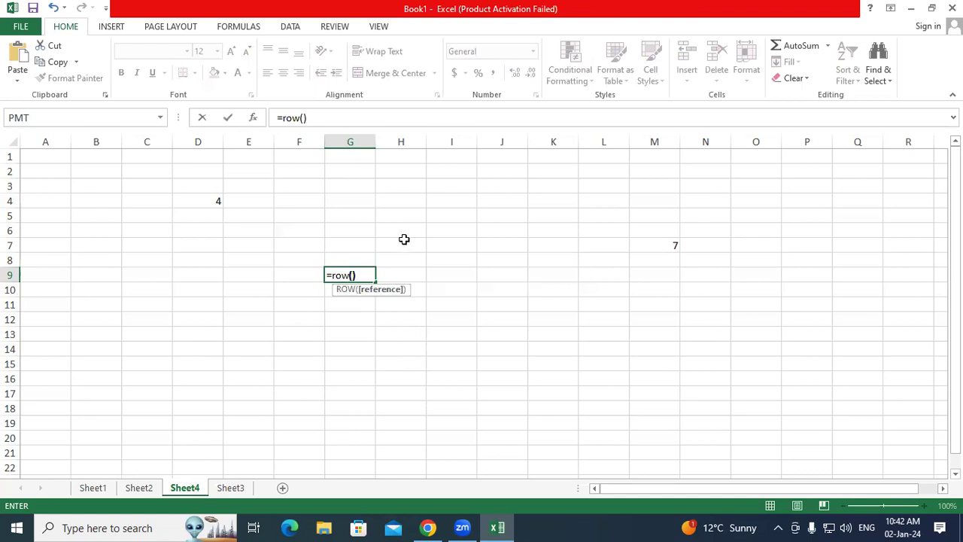
text())
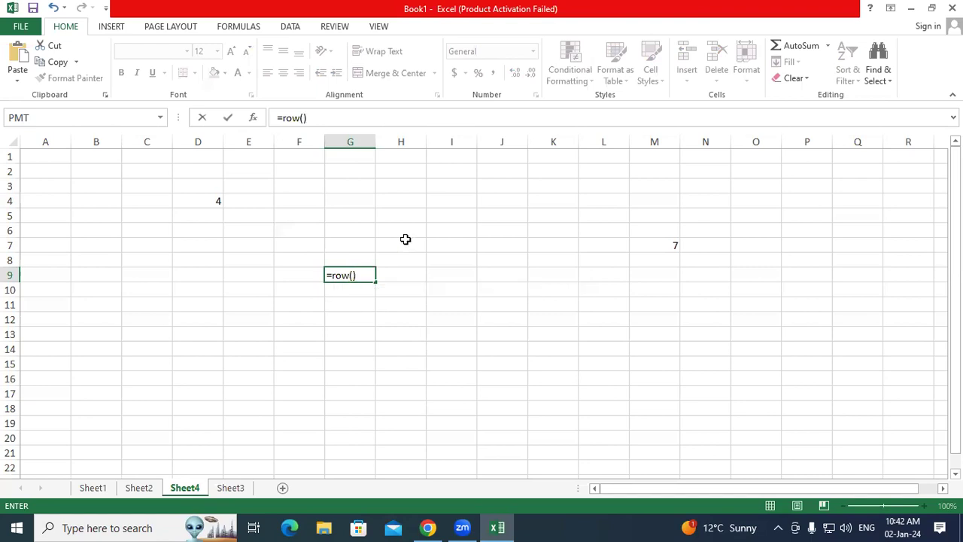
key(ctrl+Return)
key(Return)
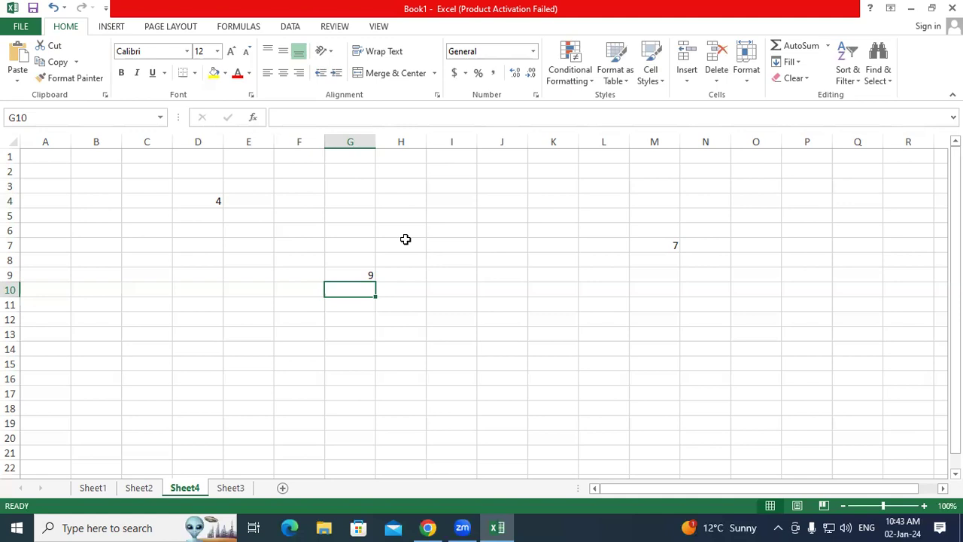
click(236, 231)
click(75, 243)
click(113, 228)
click(144, 259)
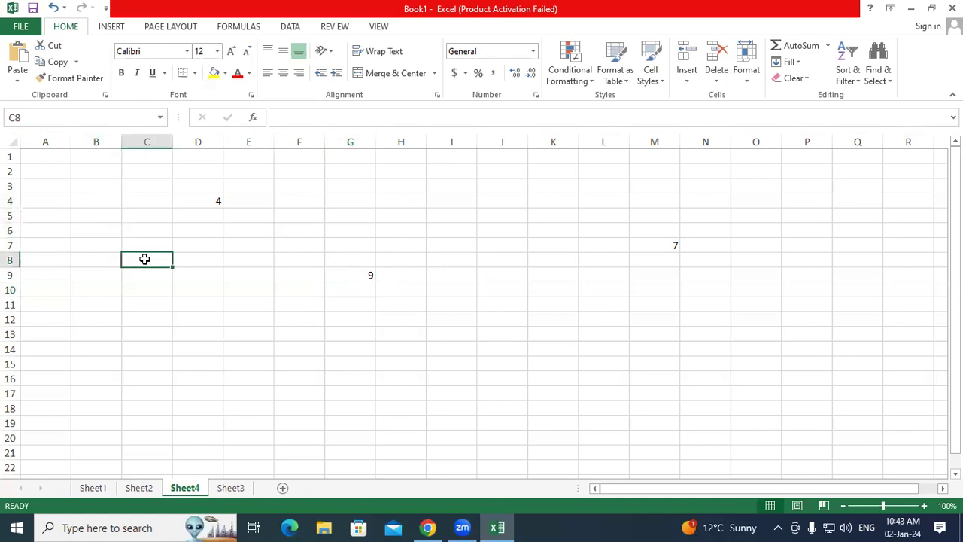
click(209, 303)
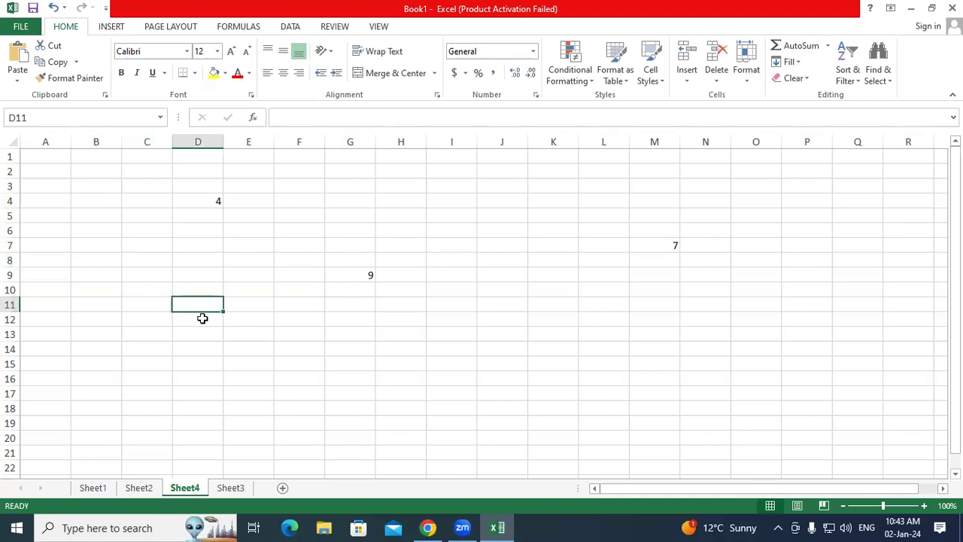
click(207, 140)
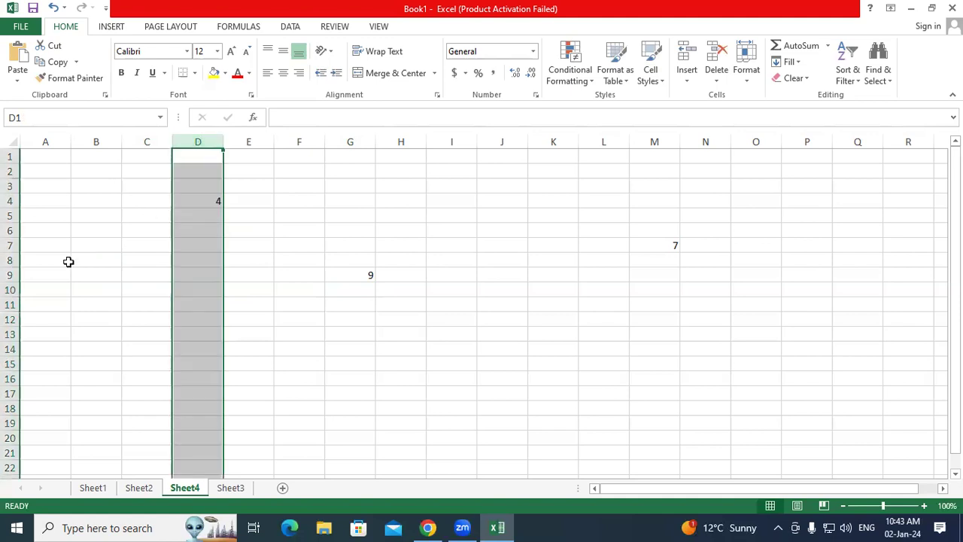
click(10, 290)
click(201, 261)
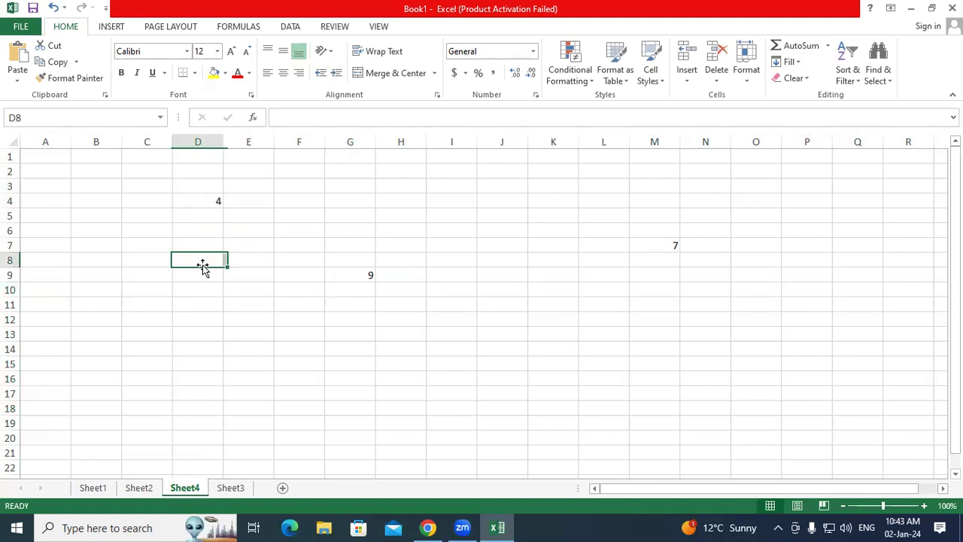
drag(205, 246, 209, 248)
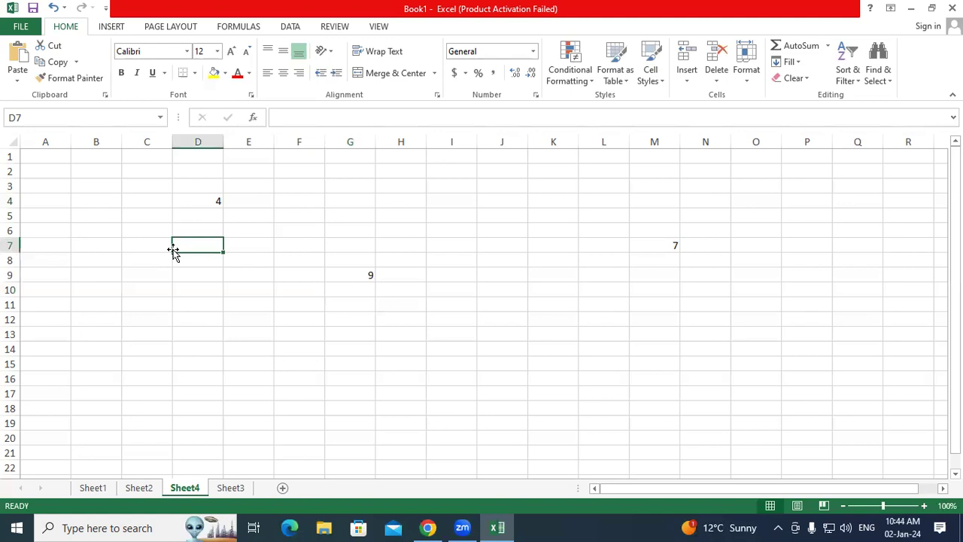
click(293, 245)
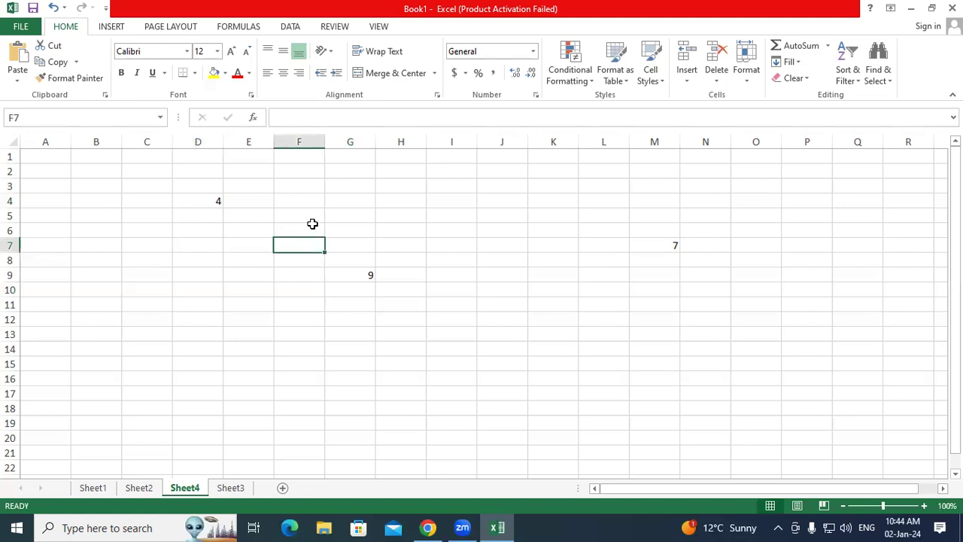
text(fyufvgh)
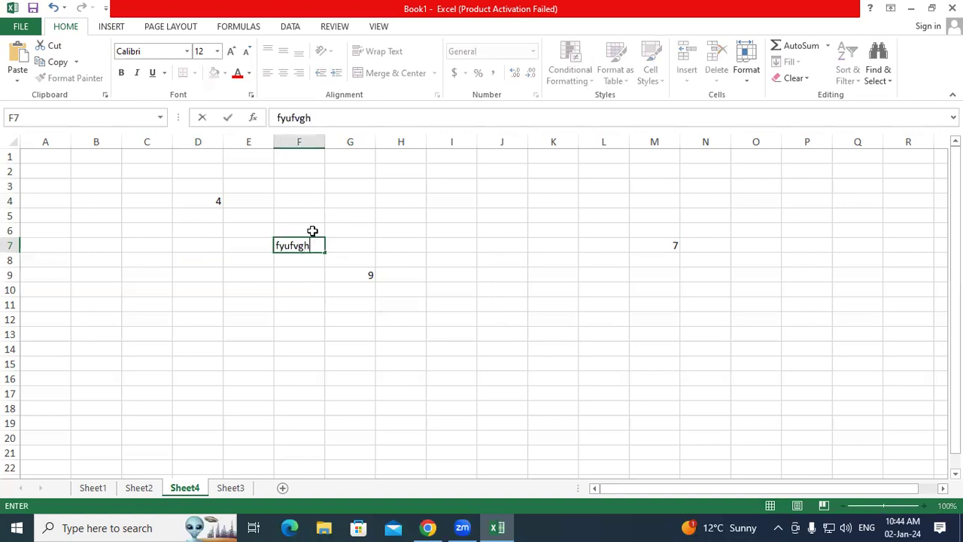
text(gvchgvjcghcvcfgvcgf)
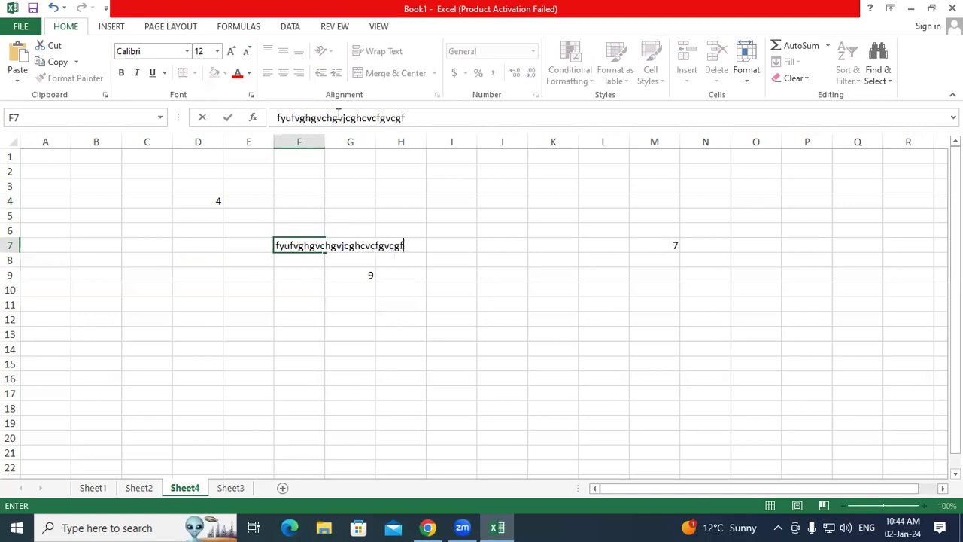
key(Escape)
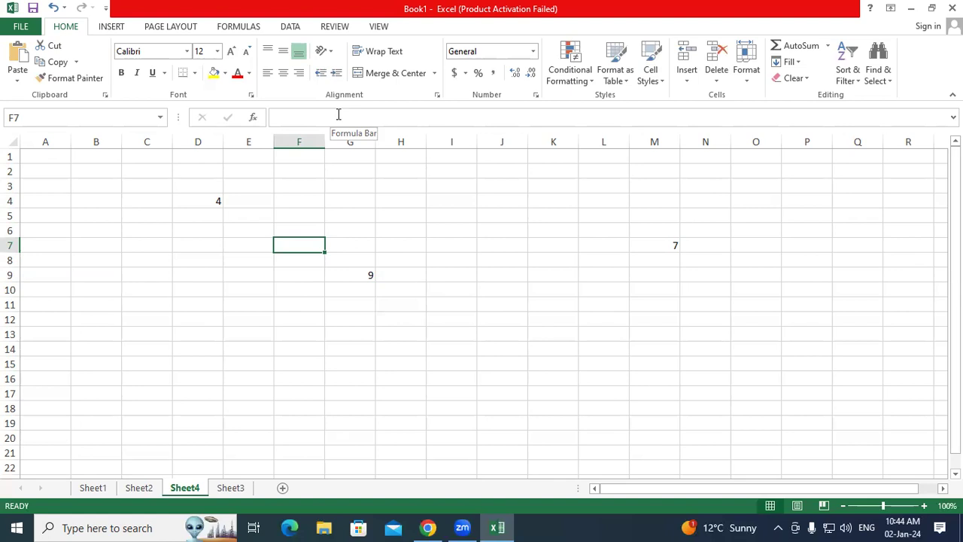
Step: Delete the contents of D3:G11, removing the 4 and 9, then select C3
drag(213, 186, 377, 303)
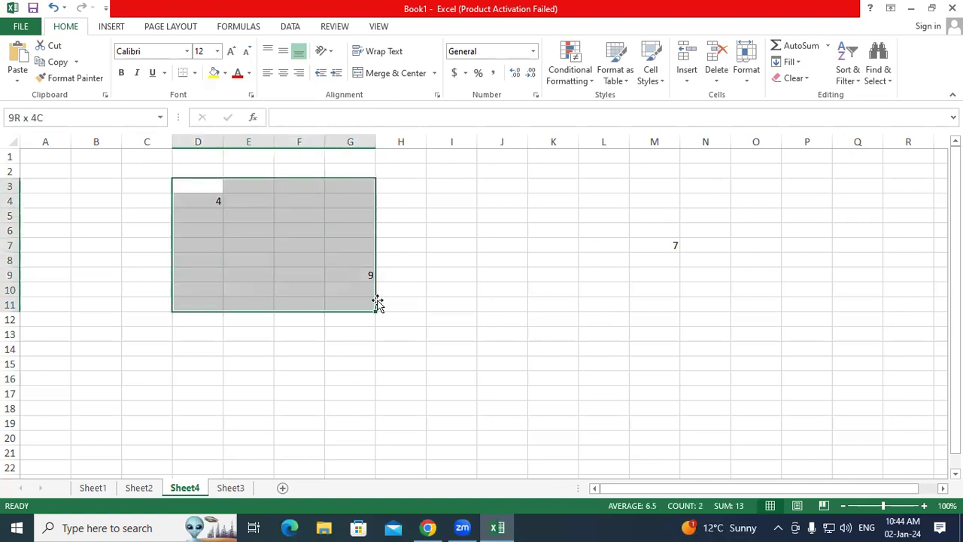
key(Delete)
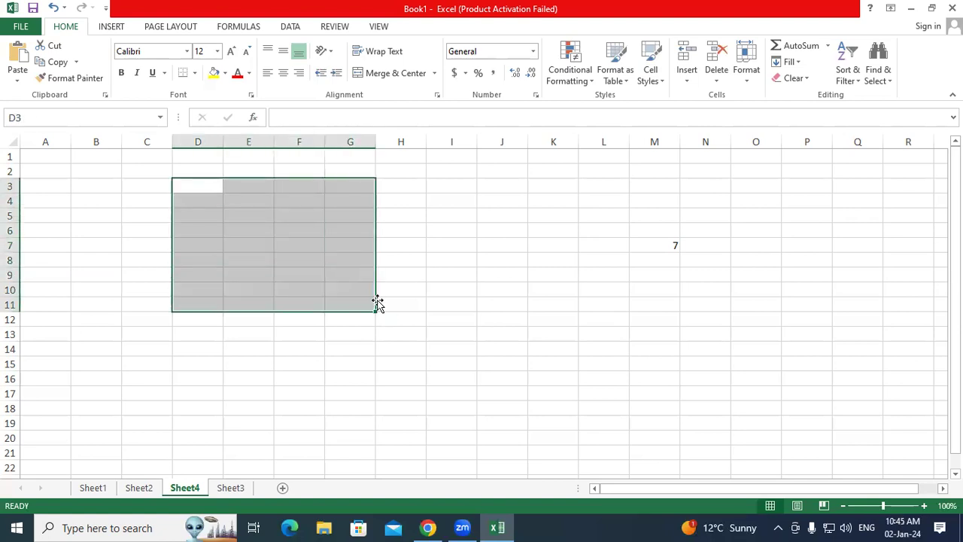
click(138, 187)
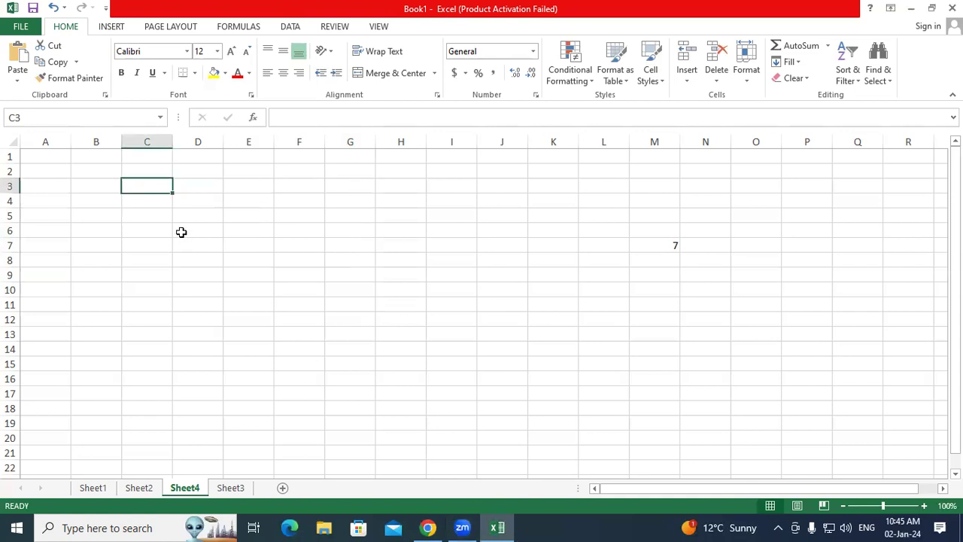
text(1)
key(Return)
text(2)
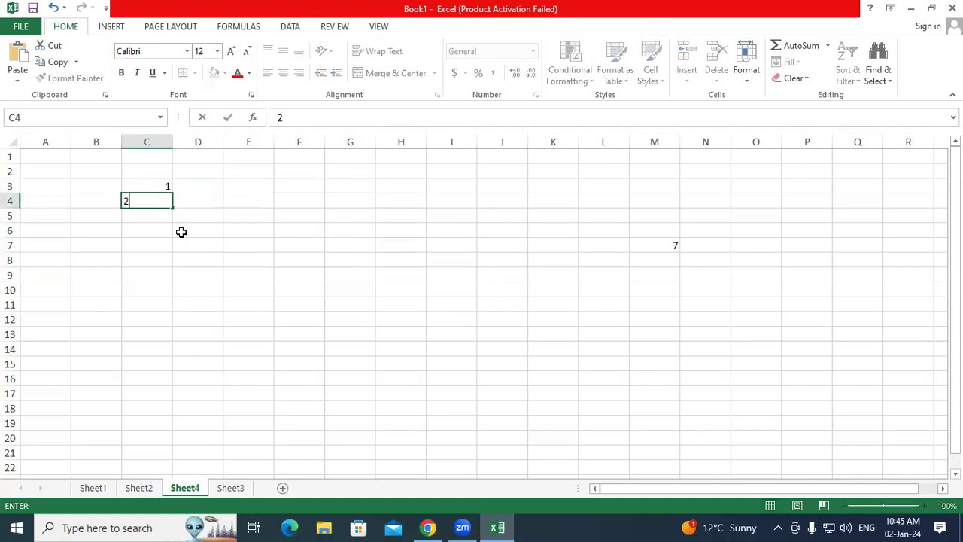
key(Return)
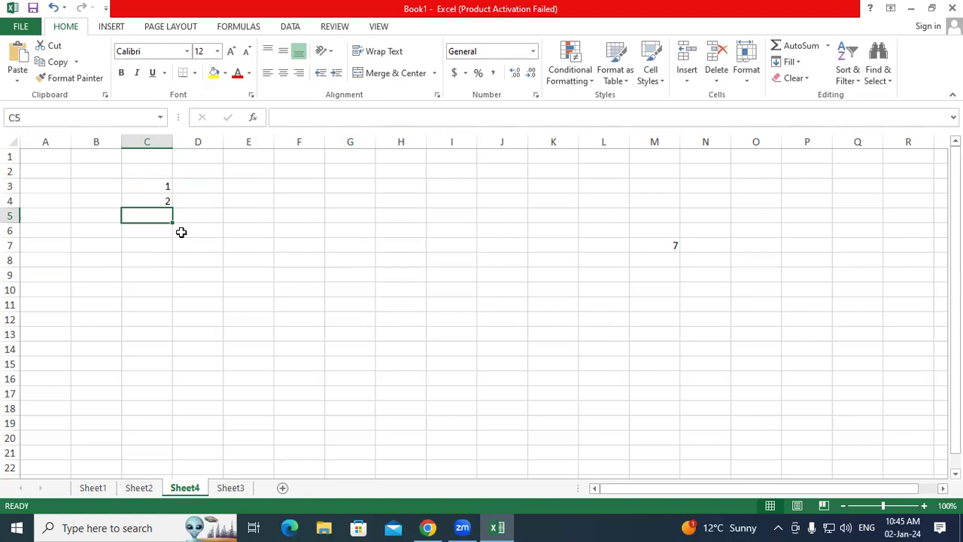
drag(156, 186, 157, 199)
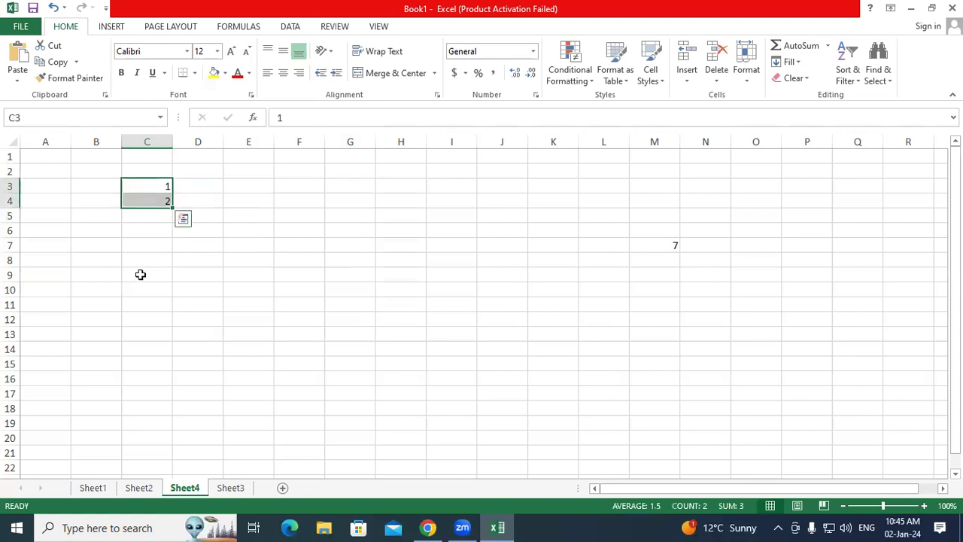
click(138, 261)
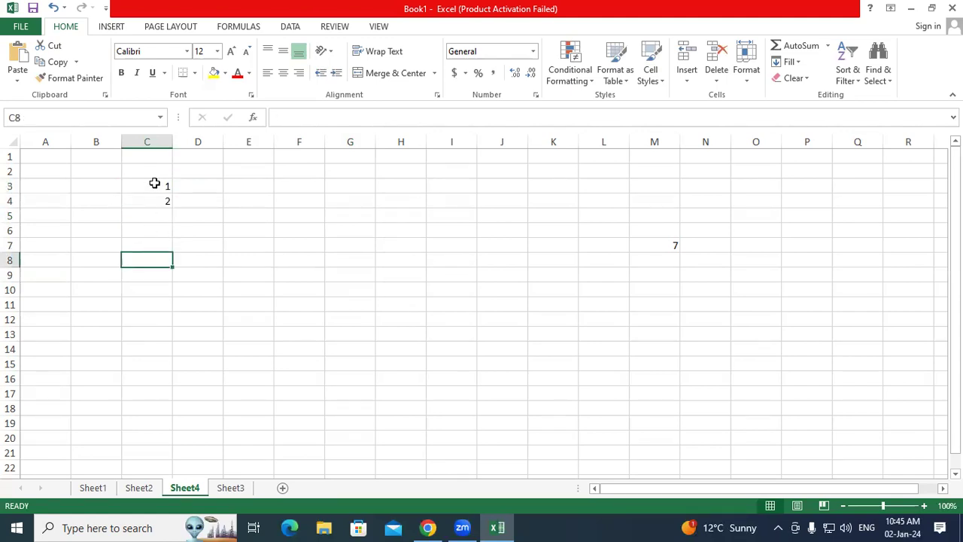
click(154, 183)
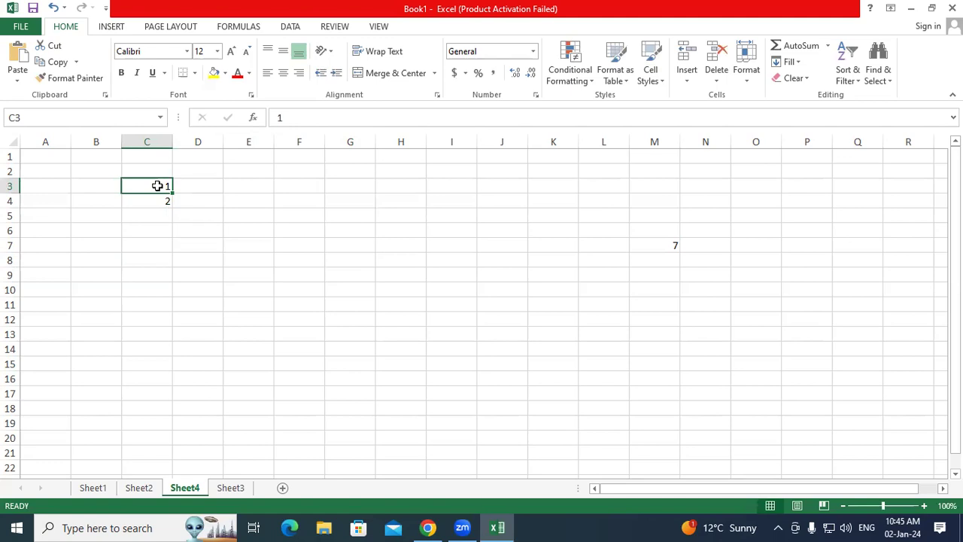
key(super+plus)
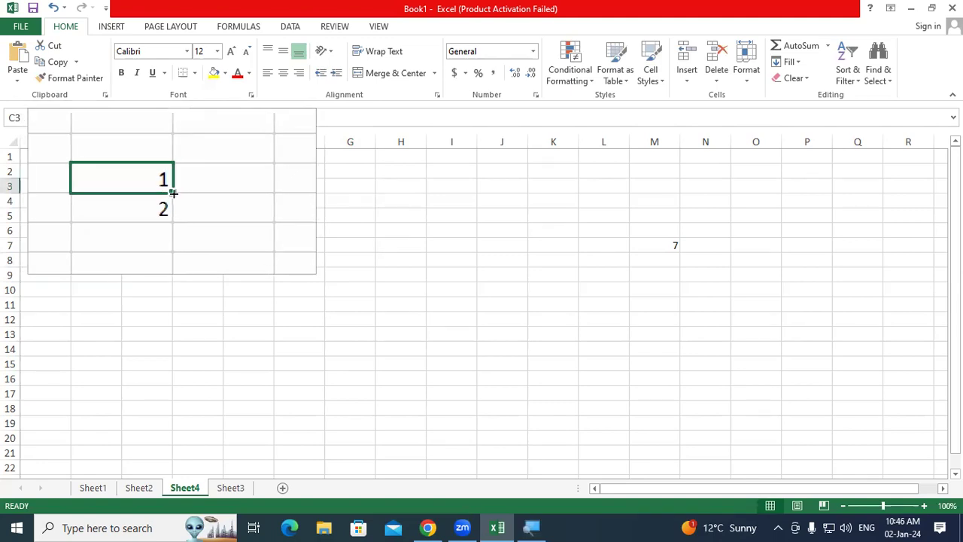
Step: Undo a plain copy of C3's 1, then fill the 1, 2 series through C19
click(173, 193)
drag(173, 193, 172, 325)
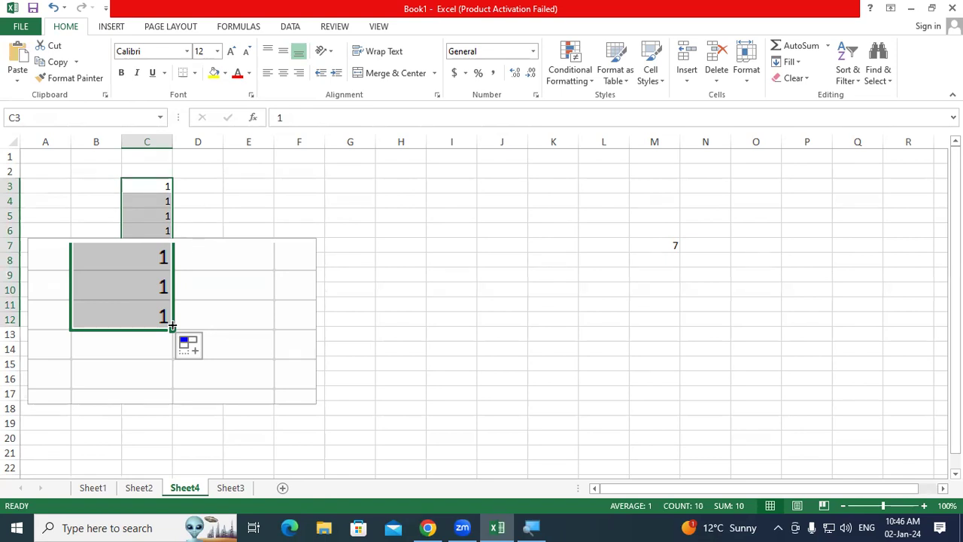
key(ctrl+z)
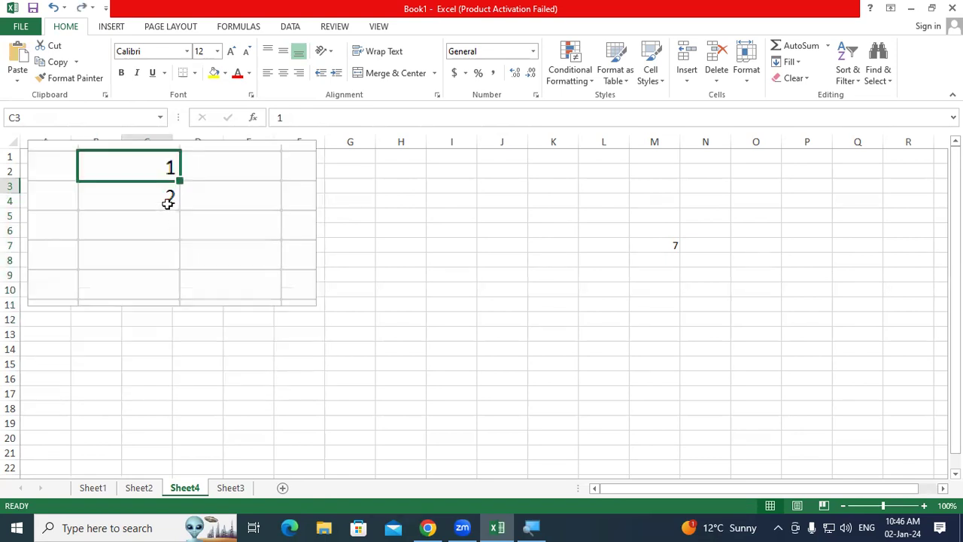
drag(161, 185, 163, 201)
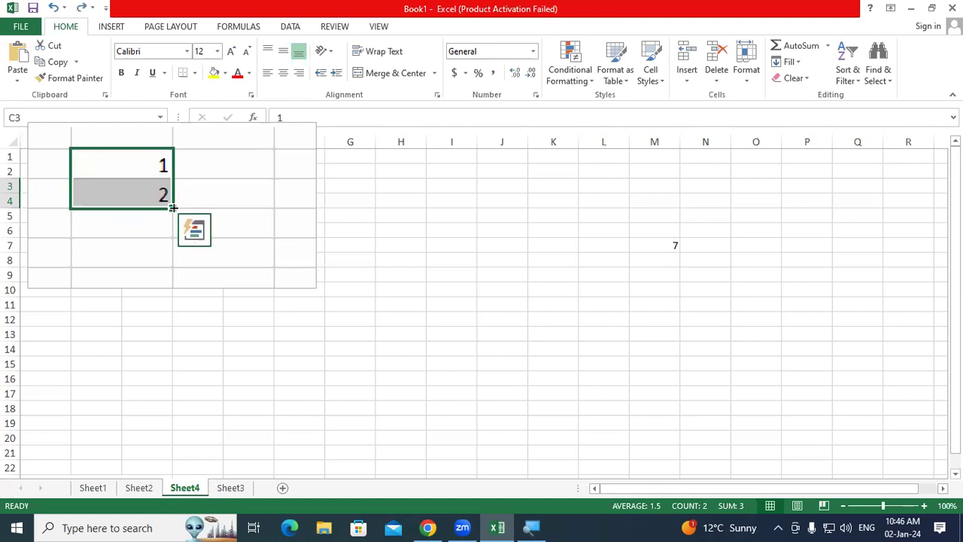
drag(173, 208, 181, 299)
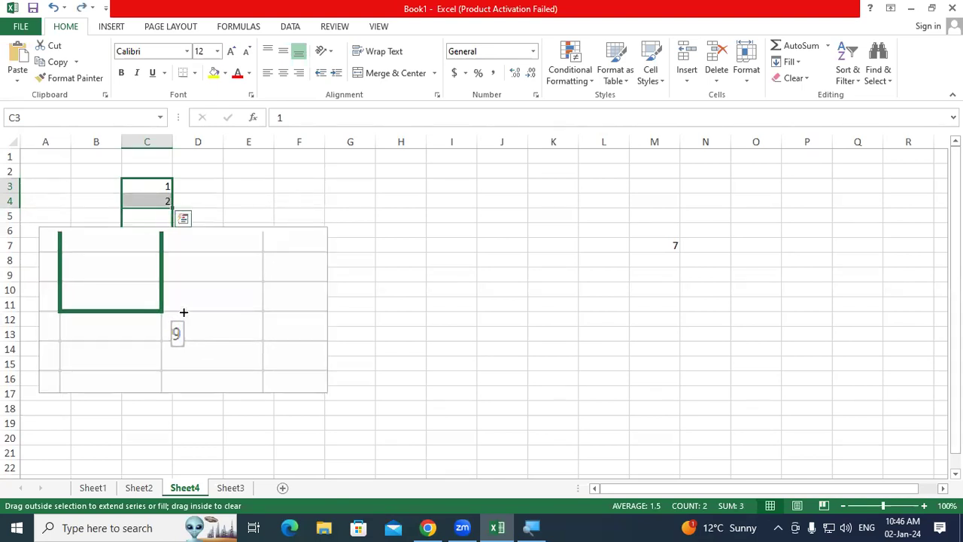
mouse_move(181, 299)
mouse_down()
mouse_move(189, 380)
mouse_move(181, 429)
mouse_up()
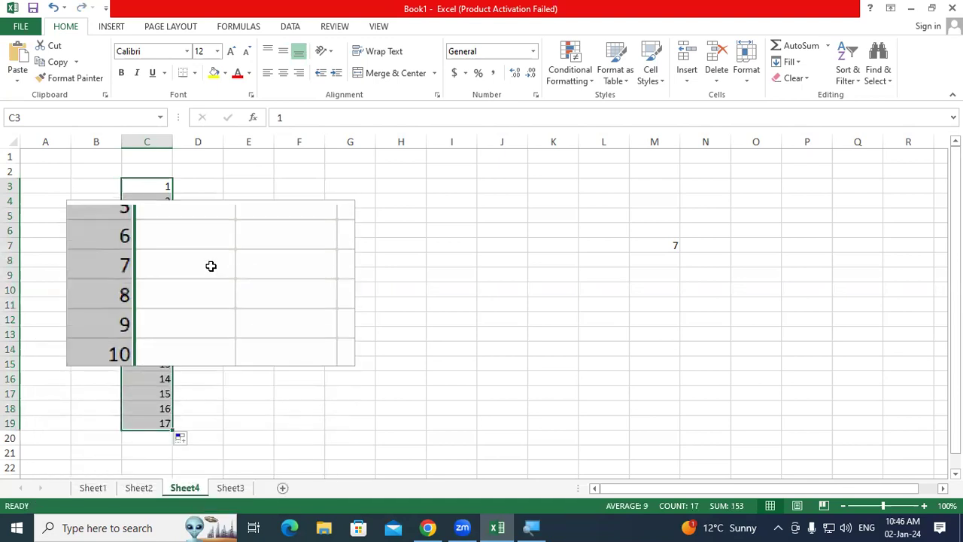
click(229, 230)
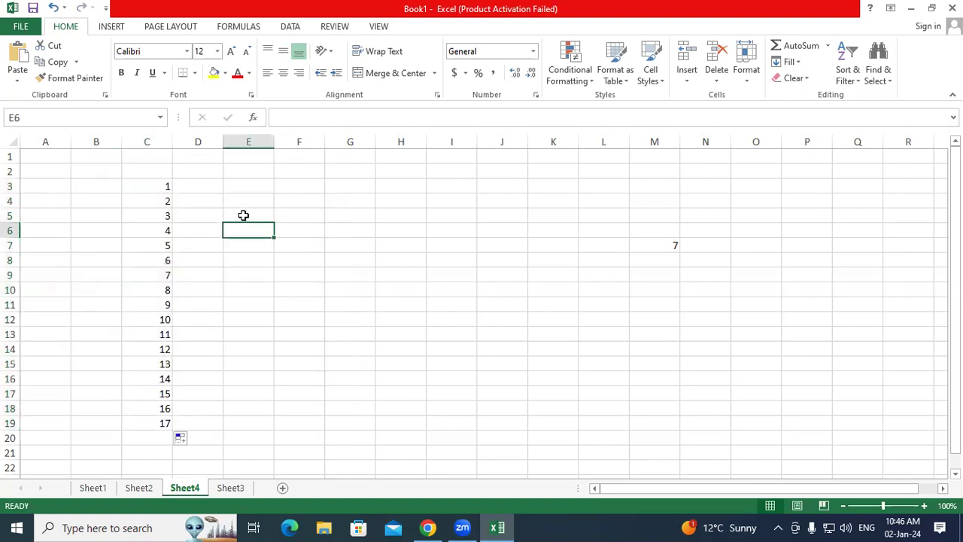
Step: Enter 1 and 2 in E3:E4, fill them down to 20, then undo the fill
click(236, 191)
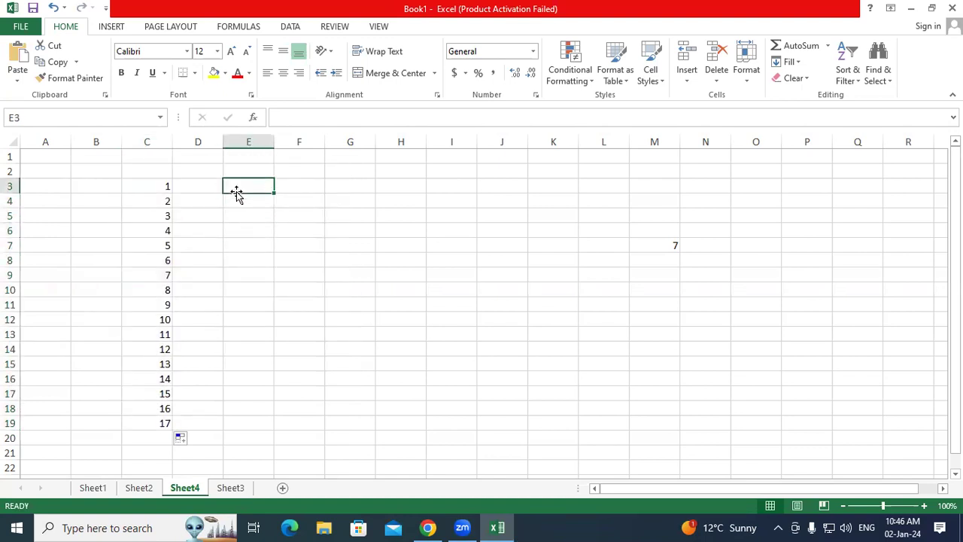
text(1)
key(Return)
text(2)
key(Return)
drag(240, 189, 281, 468)
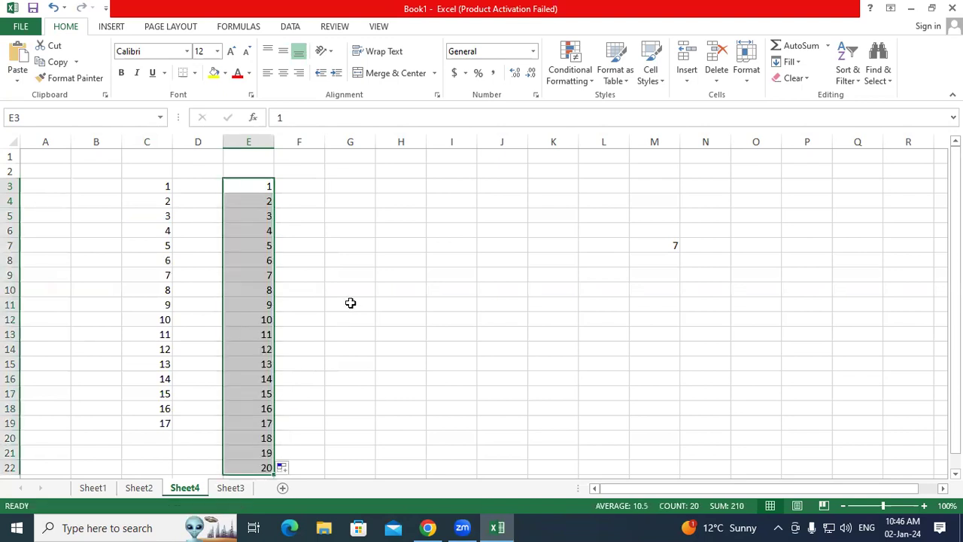
click(350, 303)
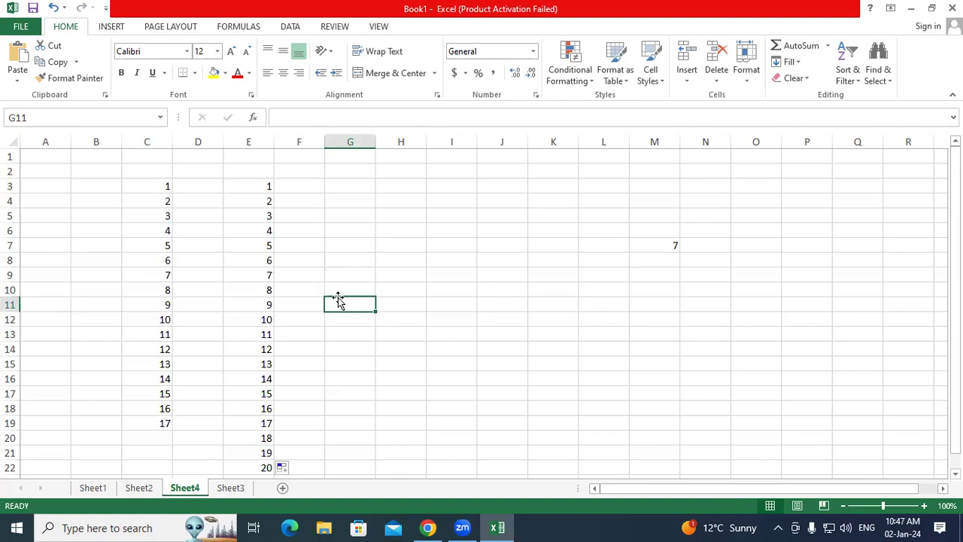
key(ctrl+z)
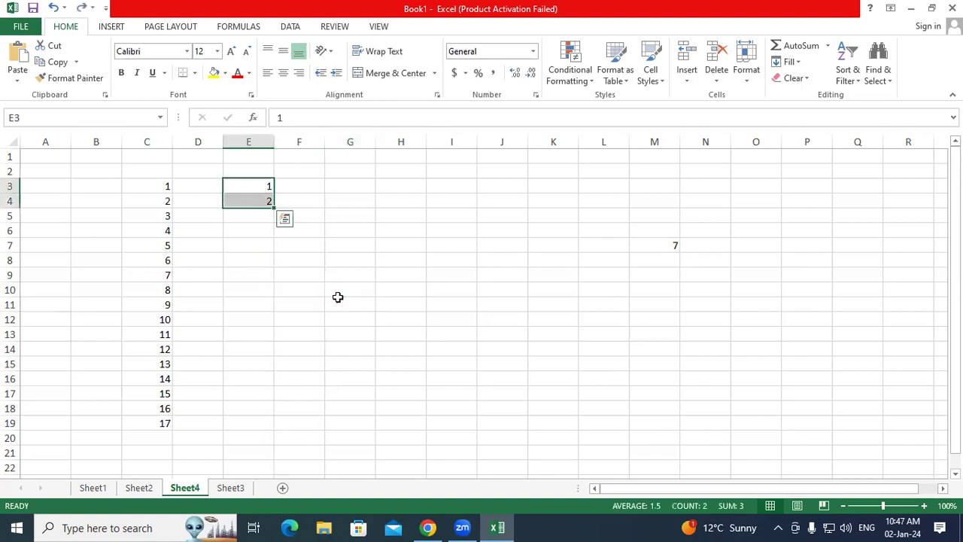
Step: Delete the 1 to 17 series from C3:C19
click(233, 290)
drag(166, 186, 165, 419)
key(Delete)
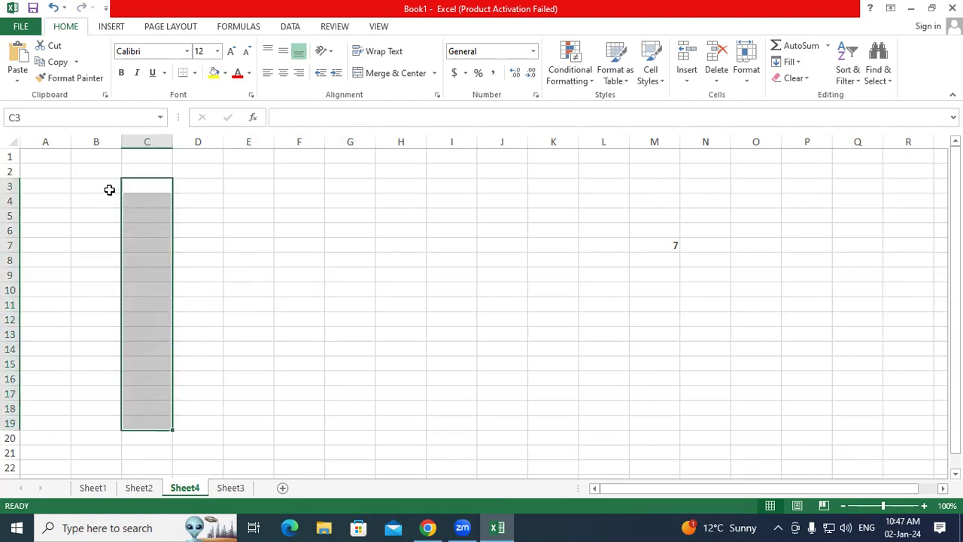
Step: Enter 1, 2 in B3:B4 and 2, 4 in C3:C4, then select B3:C4
click(107, 188)
text(1)
key(Return)
text(2)
key(Return)
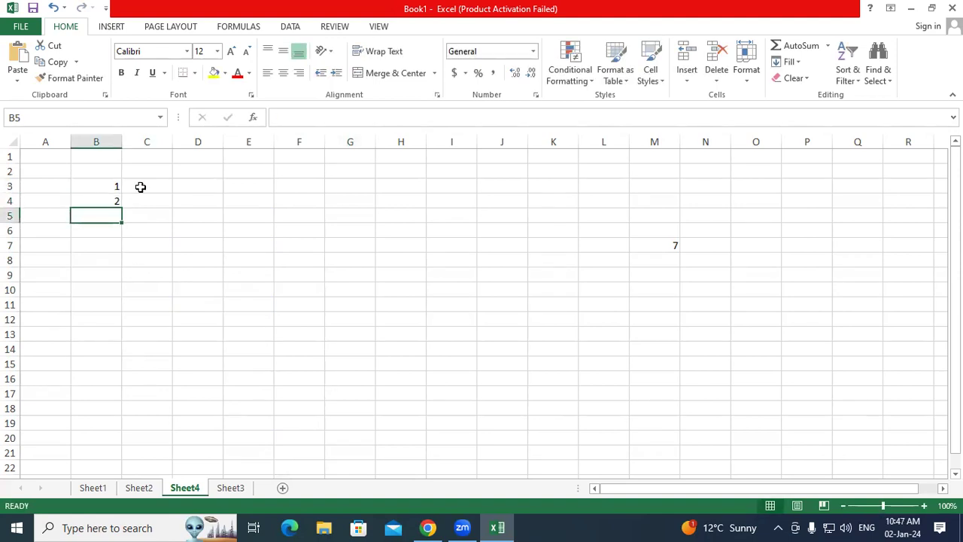
click(143, 184)
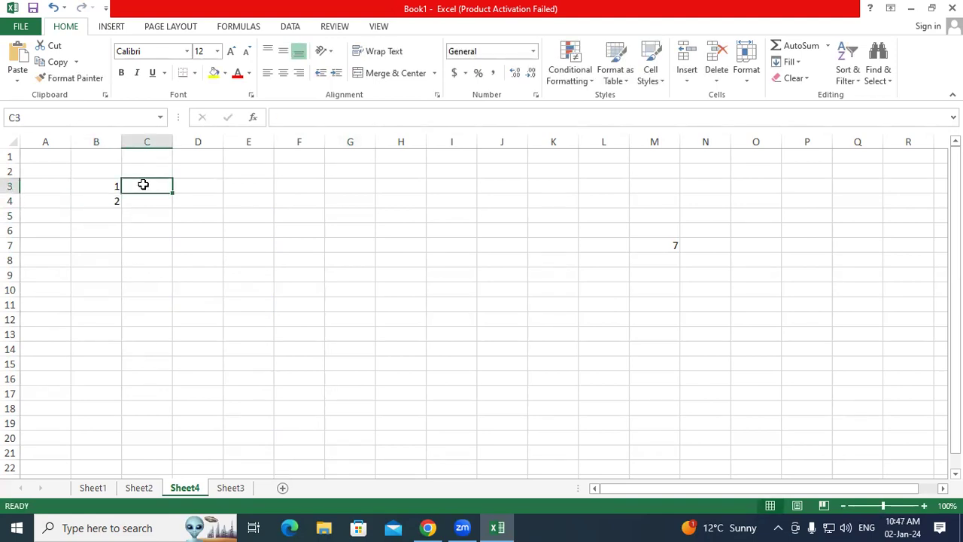
text(2)
key(Return)
text(4)
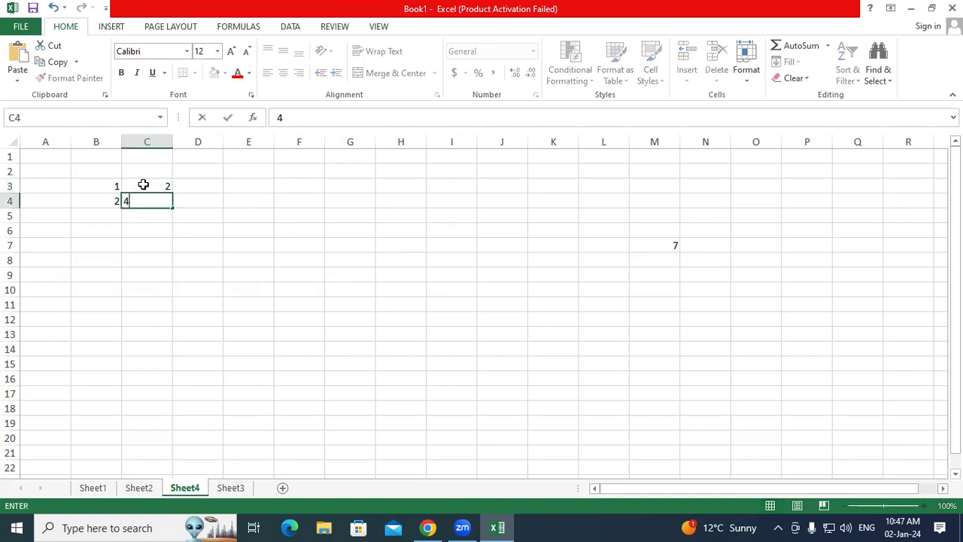
key(Return)
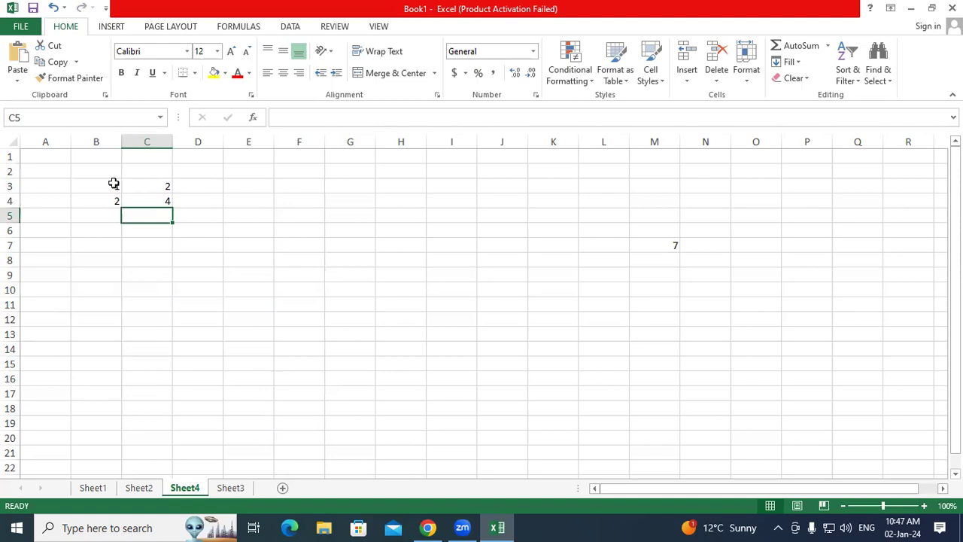
drag(114, 185, 155, 202)
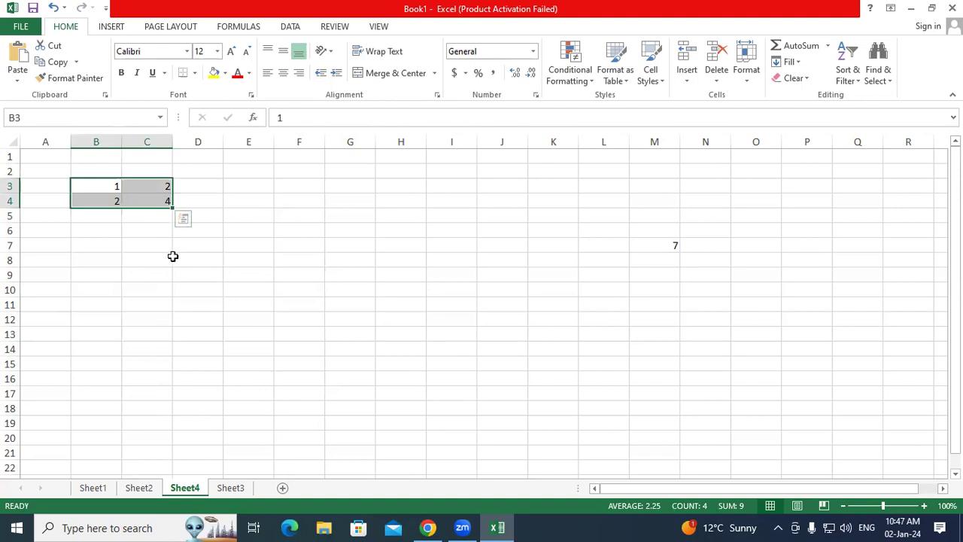
Step: Extend the B3:C4 block right to column AY and down to row 12
drag(172, 204, 854, 212)
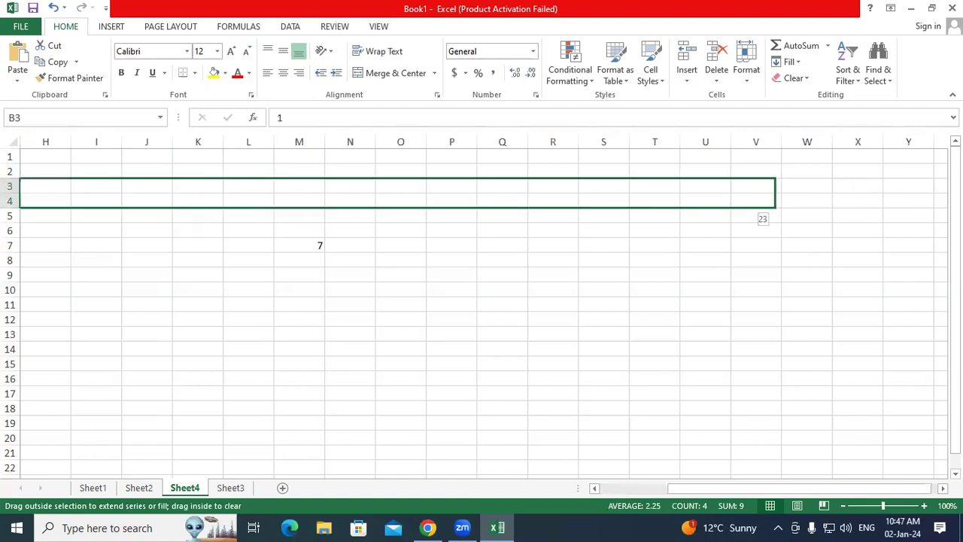
mouse_move(854, 213)
mouse_down()
mouse_move(691, 196)
mouse_move(898, 198)
mouse_up()
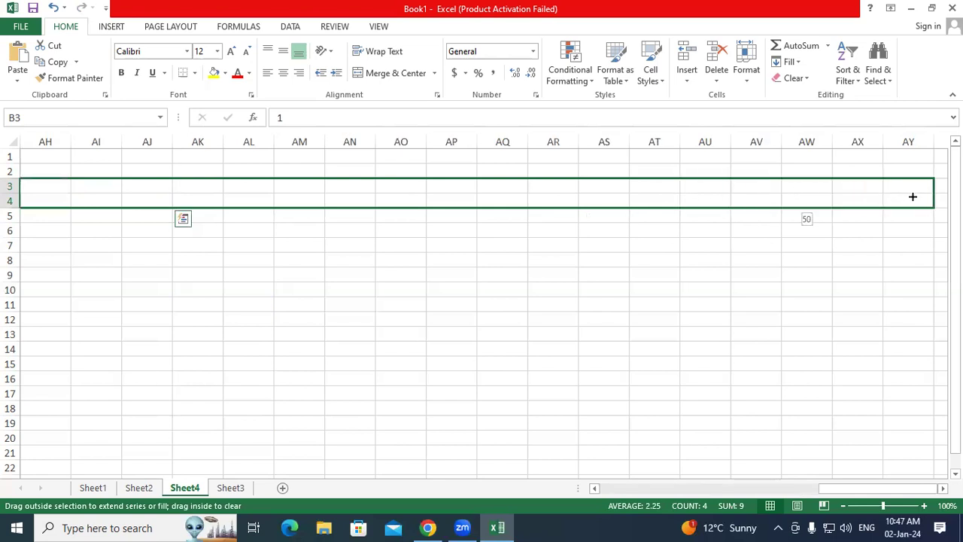
mouse_move(898, 198)
mouse_down()
mouse_move(911, 196)
mouse_move(913, 325)
mouse_up()
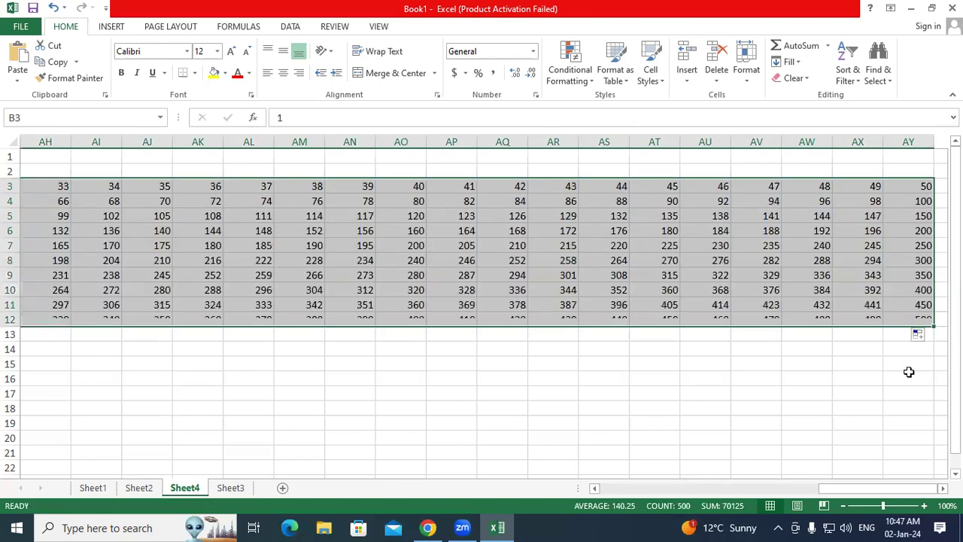
drag(890, 490, 618, 492)
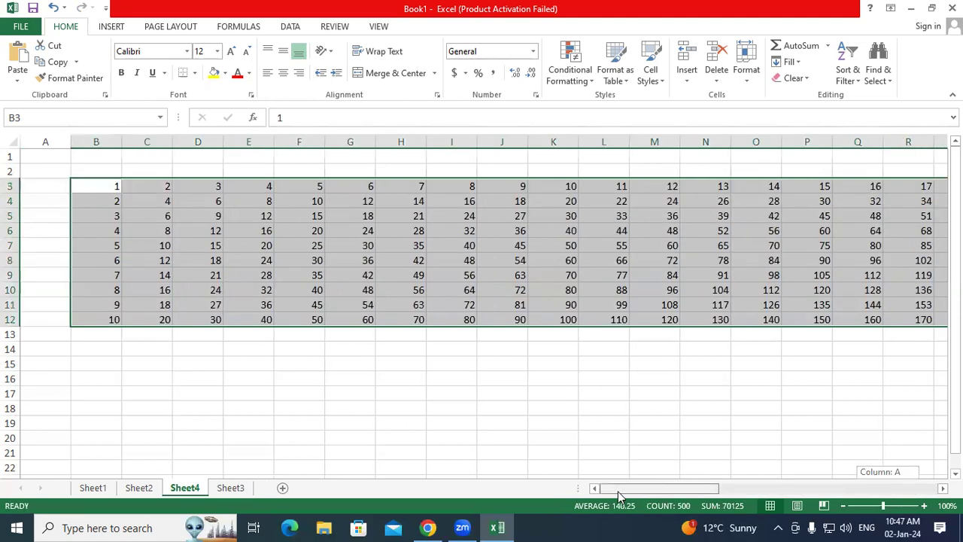
click(404, 333)
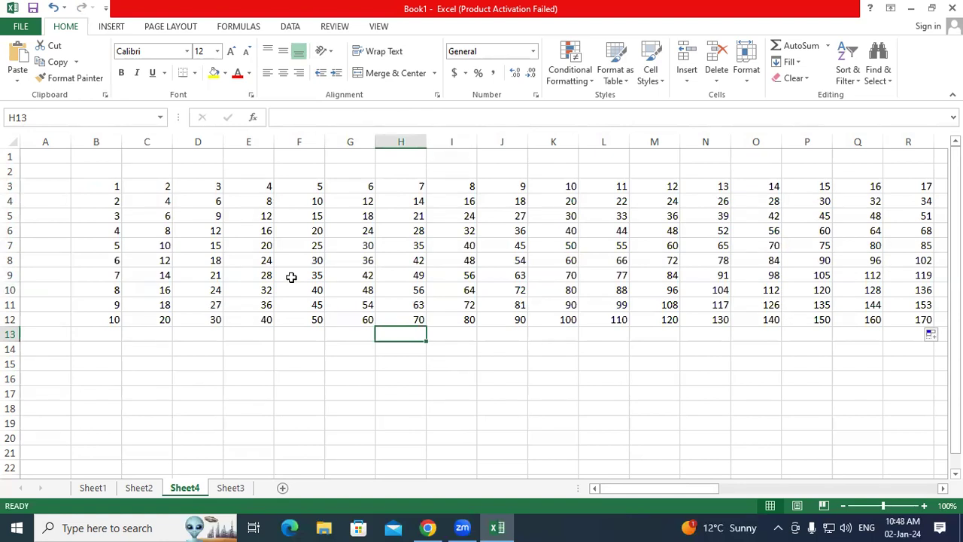
scroll(898, 318, down, 6)
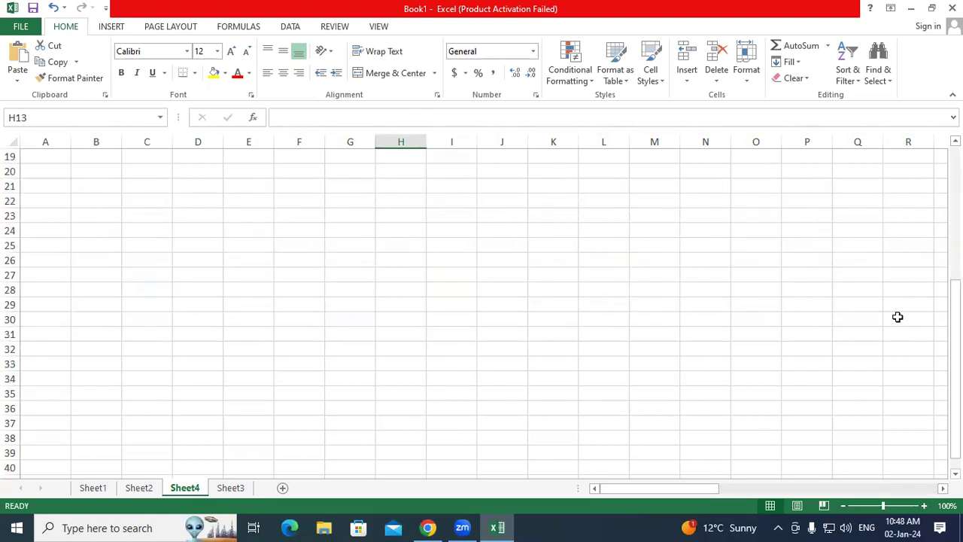
click(756, 331)
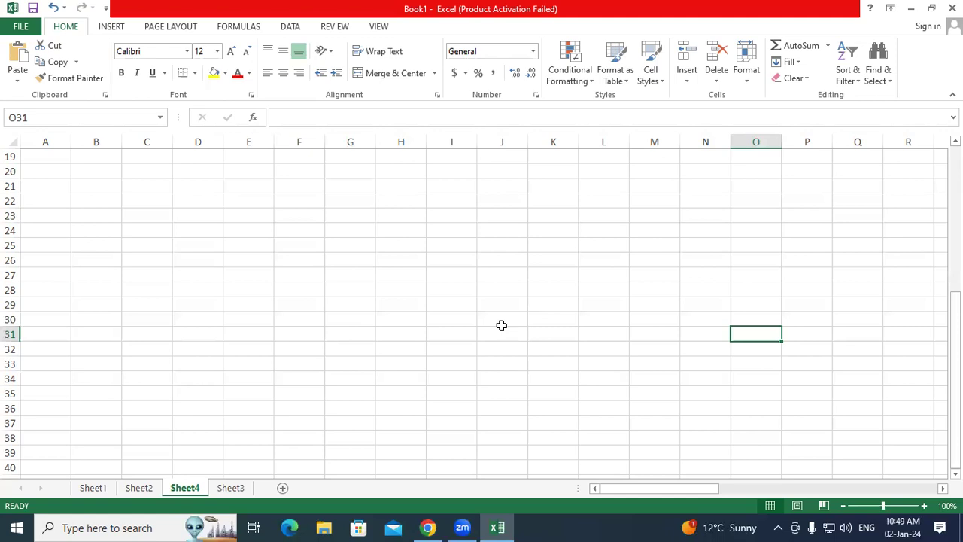
Step: Undo the fill twice so Sheet4 returns to the seed values, losing C4's 4
click(452, 273)
scroll(454, 271, up, 3)
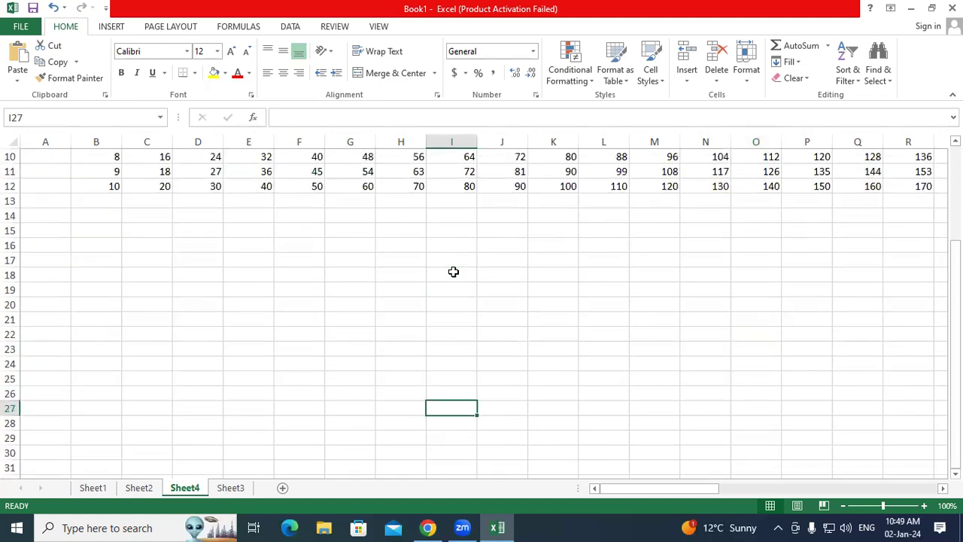
scroll(454, 271, up, 3)
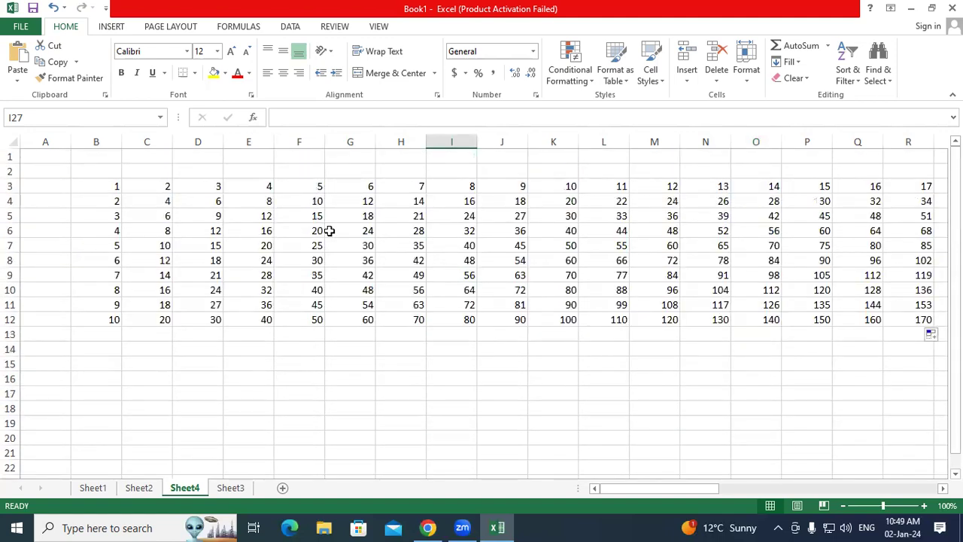
key(ctrl+z)
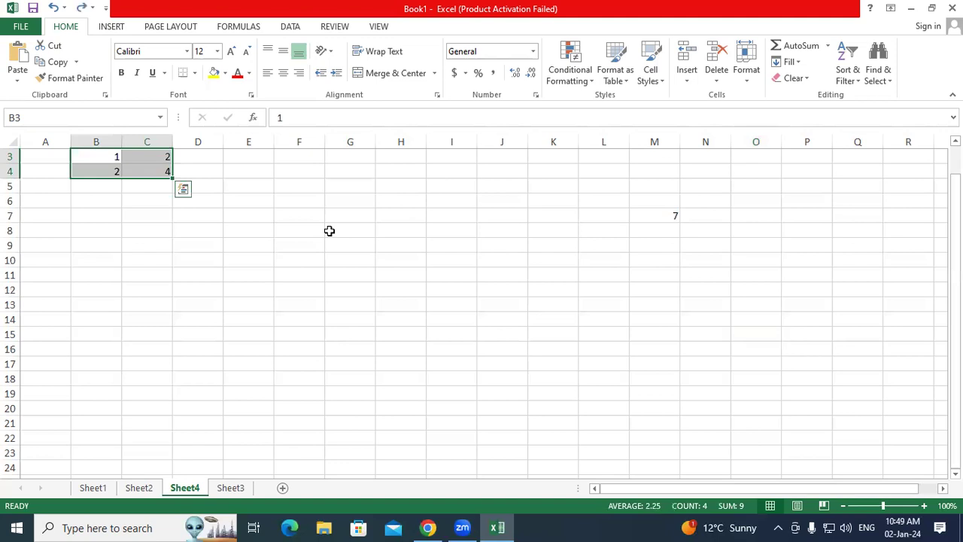
key(ctrl+z)
Step: Re-enter 4 in C4 and select the 2x2 seed block B3:C4
scroll(325, 231, up, 1)
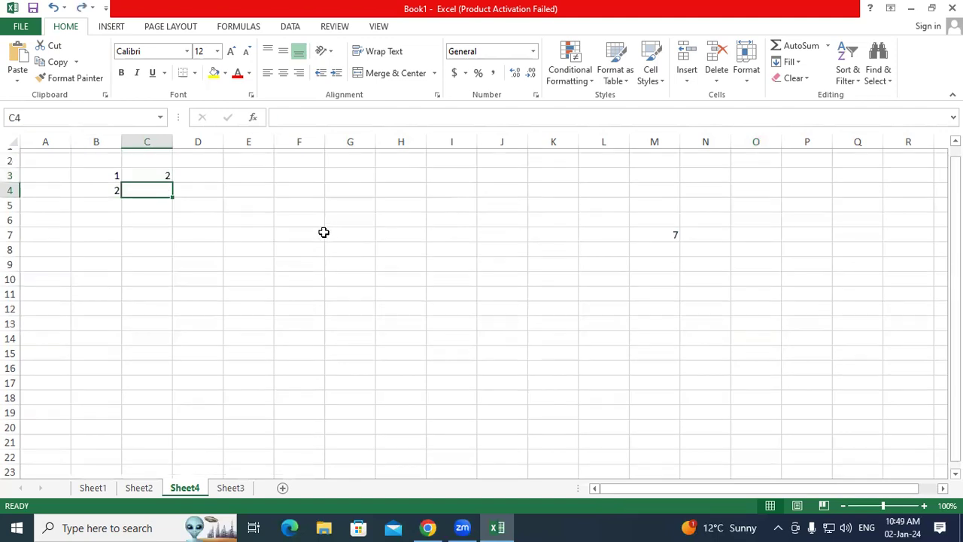
drag(113, 187, 109, 201)
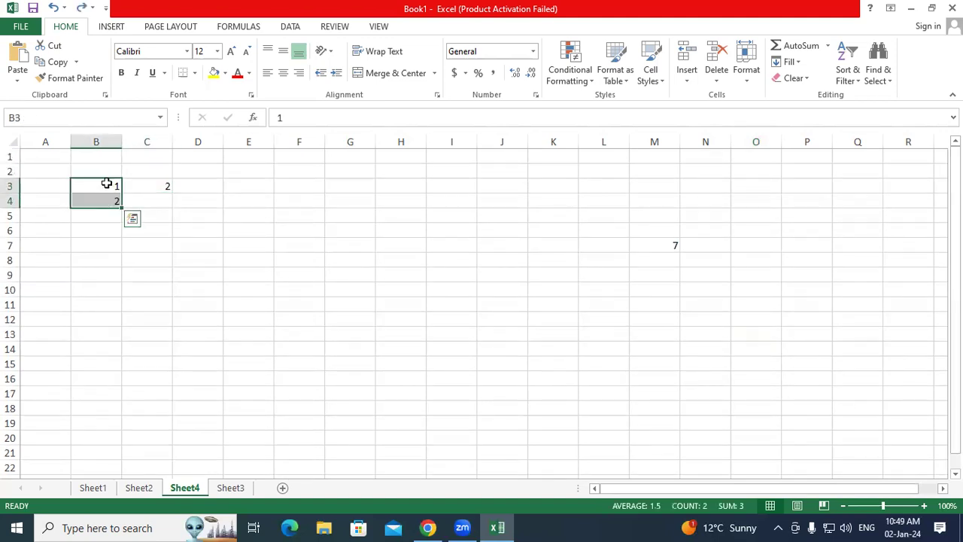
click(113, 218)
click(110, 189)
drag(110, 189, 108, 200)
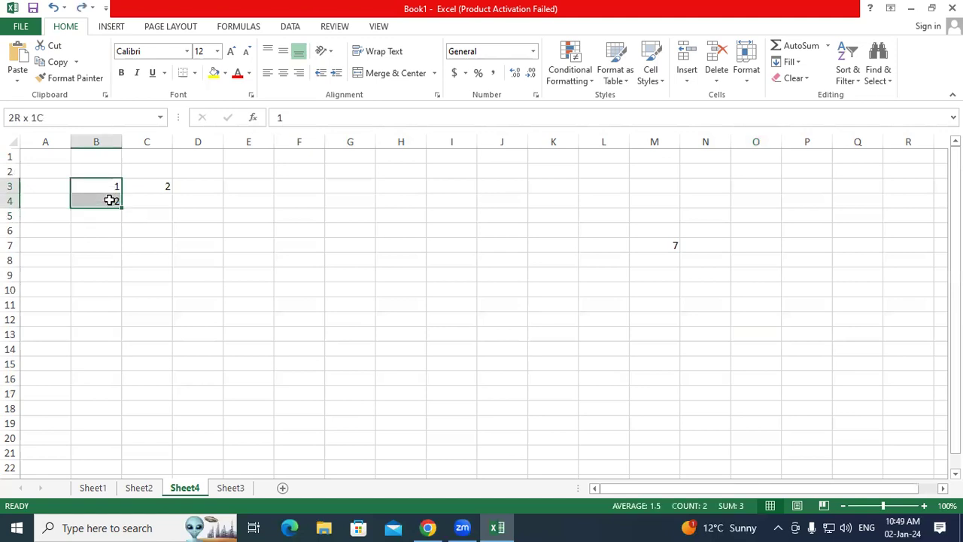
click(160, 198)
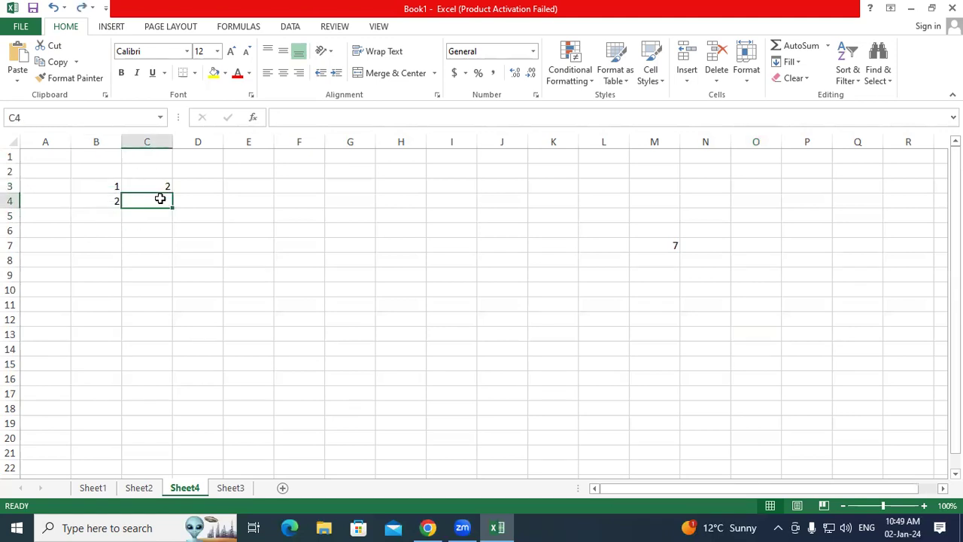
text(4)
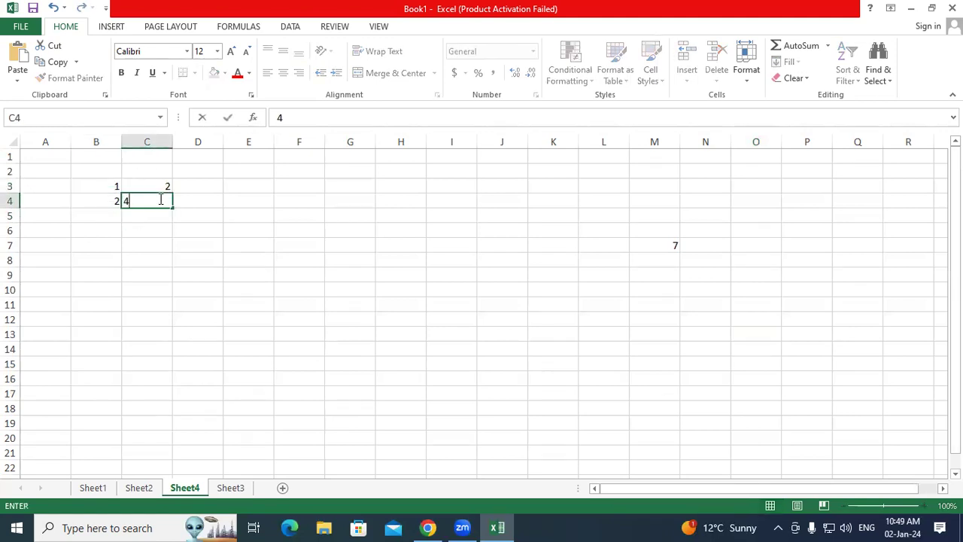
click(158, 228)
drag(116, 187, 143, 188)
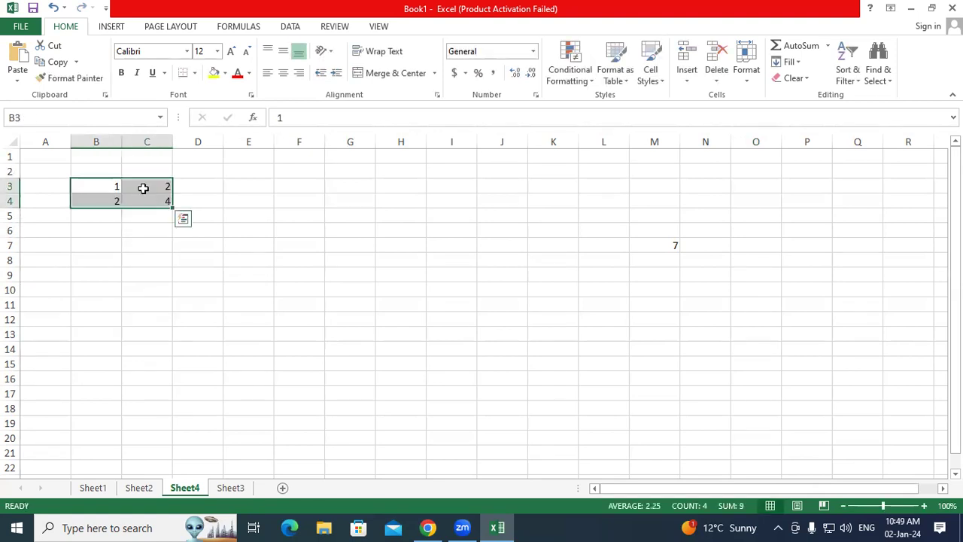
Step: Fill the B3:C4 seed down to row 12 and across into a multiplication table
mouse_move(173, 206)
mouse_down()
mouse_move(169, 341)
mouse_move(173, 326)
mouse_move(864, 330)
mouse_up()
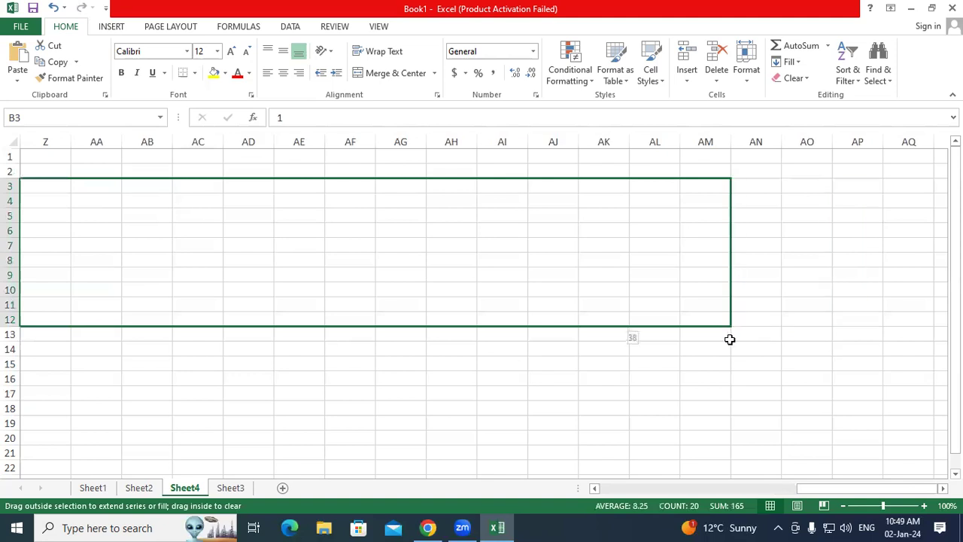
drag(865, 331, 728, 337)
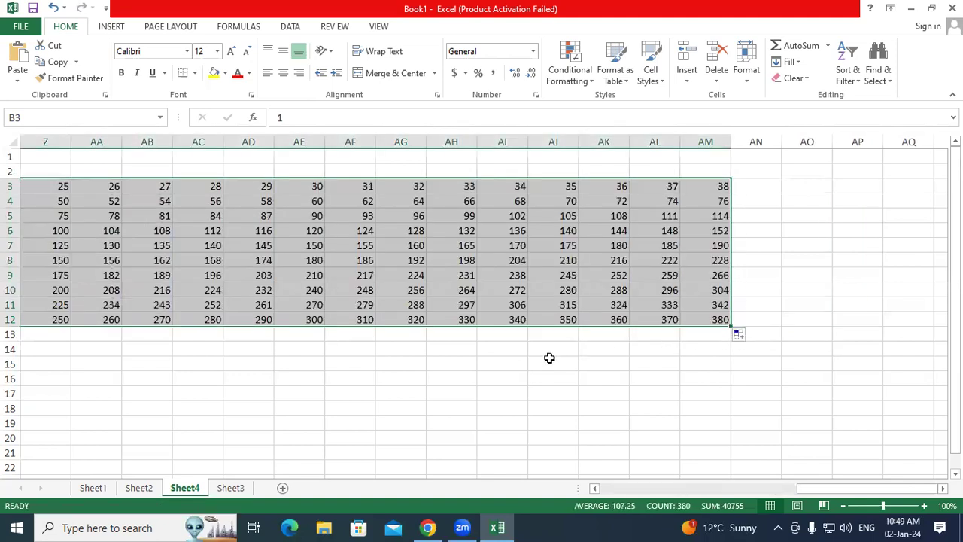
drag(823, 490, 718, 495)
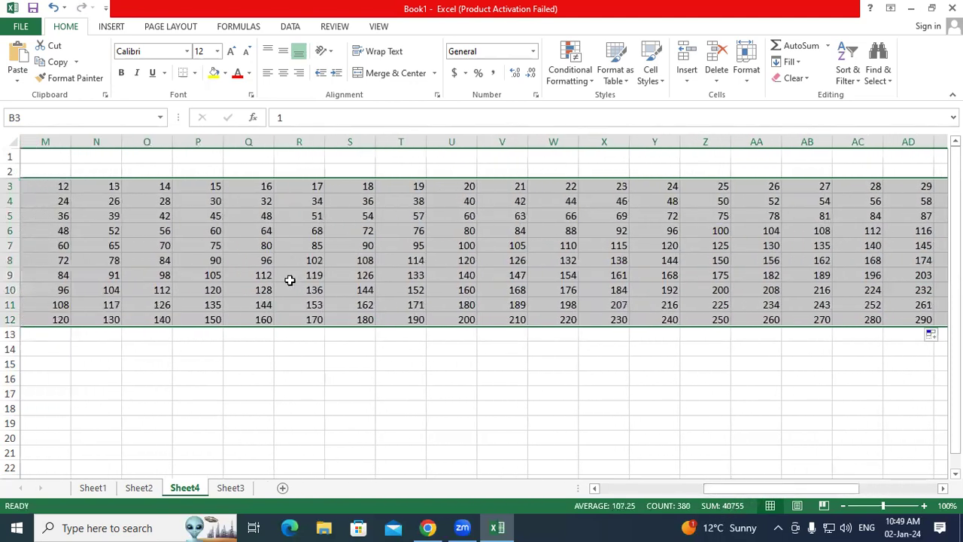
Step: Check column R values (85, 119, 153, 170), then undo the sideways fill
click(289, 280)
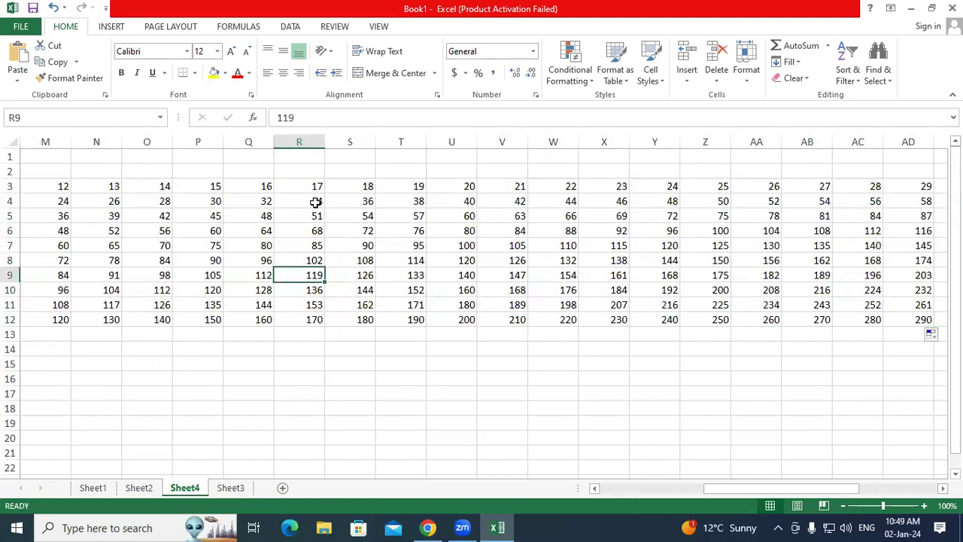
click(316, 216)
click(316, 230)
click(317, 242)
click(314, 275)
click(310, 290)
click(313, 304)
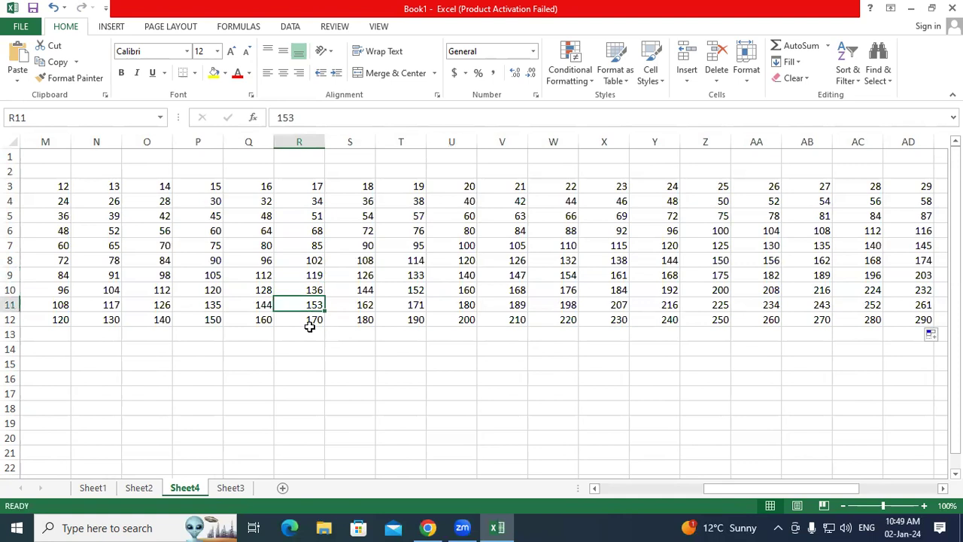
click(303, 321)
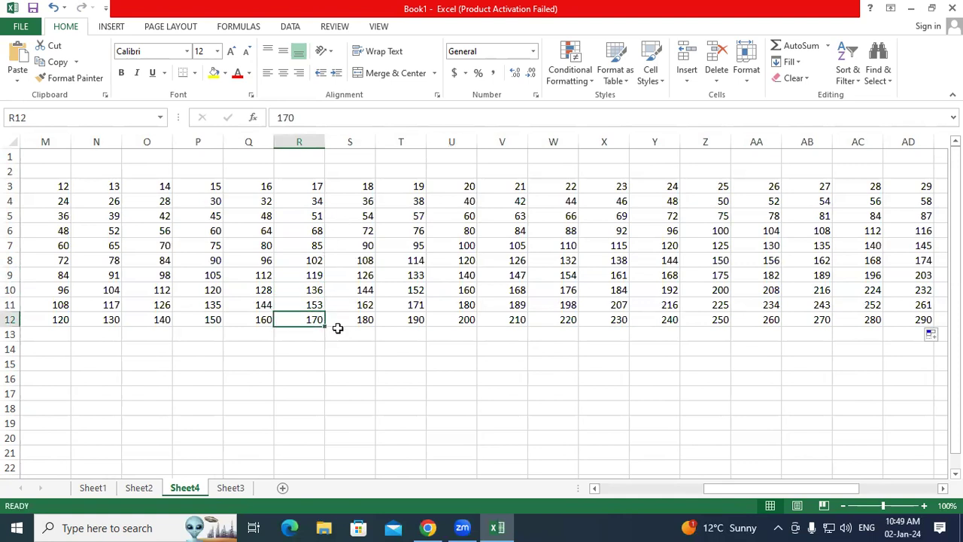
drag(335, 230, 335, 332)
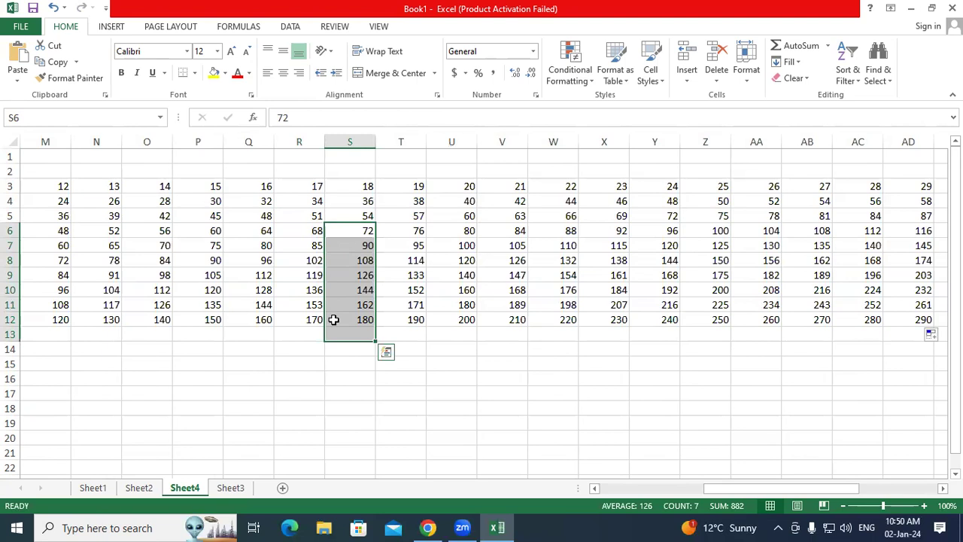
key(ctrl+z)
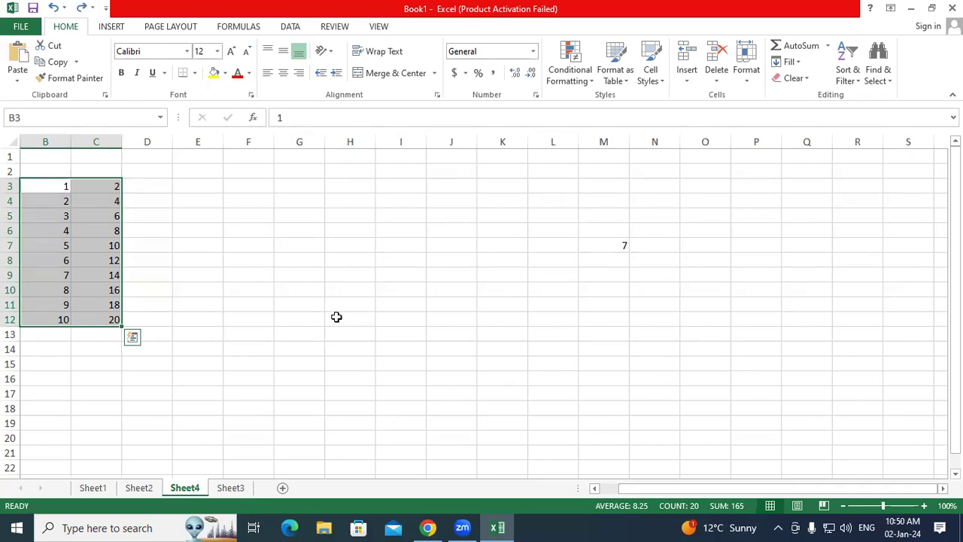
Step: Fill B3:C12 across to column GS, confirm GS4 shows 400, and scroll back to column A
mouse_move(121, 326)
mouse_down()
mouse_move(268, 337)
mouse_move(753, 331)
mouse_up()
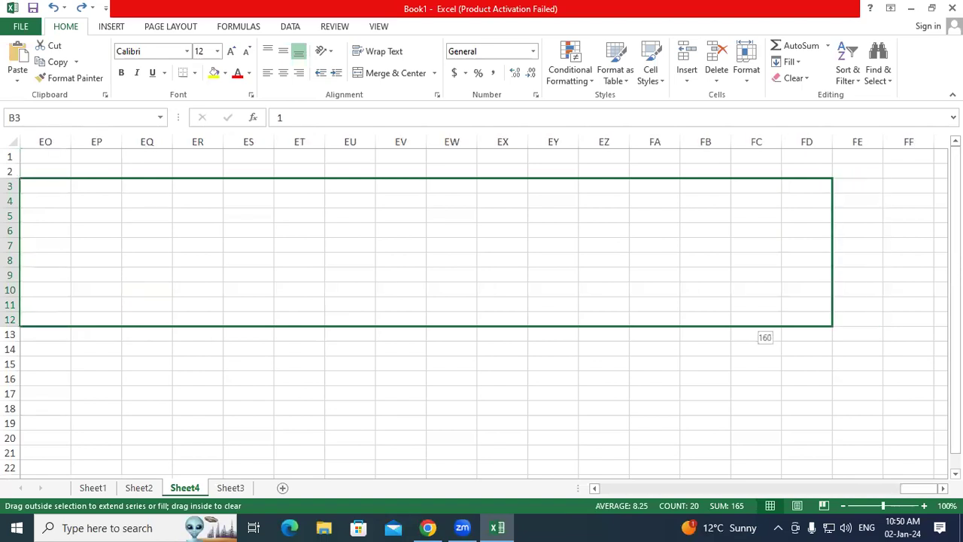
mouse_move(754, 331)
mouse_down()
mouse_move(663, 358)
mouse_move(542, 360)
mouse_up()
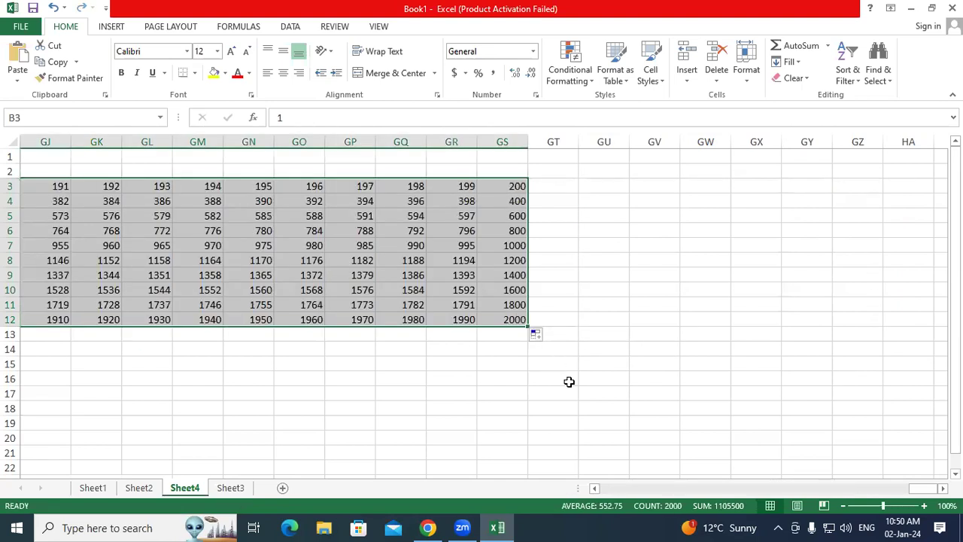
click(565, 380)
click(517, 199)
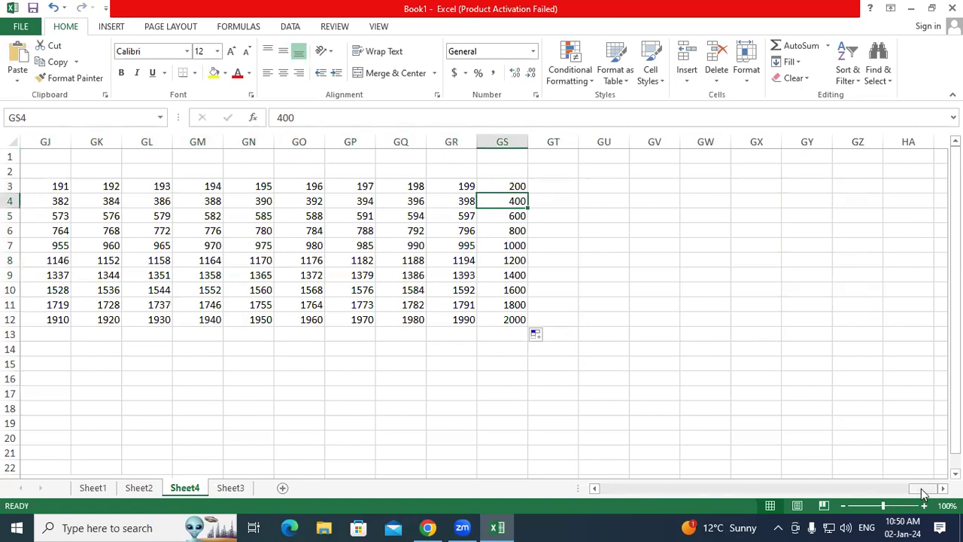
drag(921, 488, 825, 488)
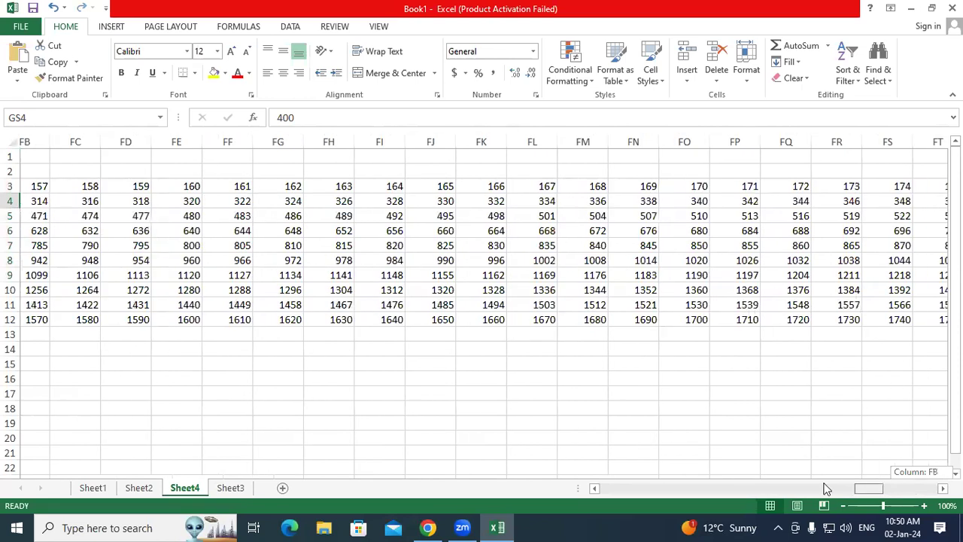
drag(826, 488, 564, 490)
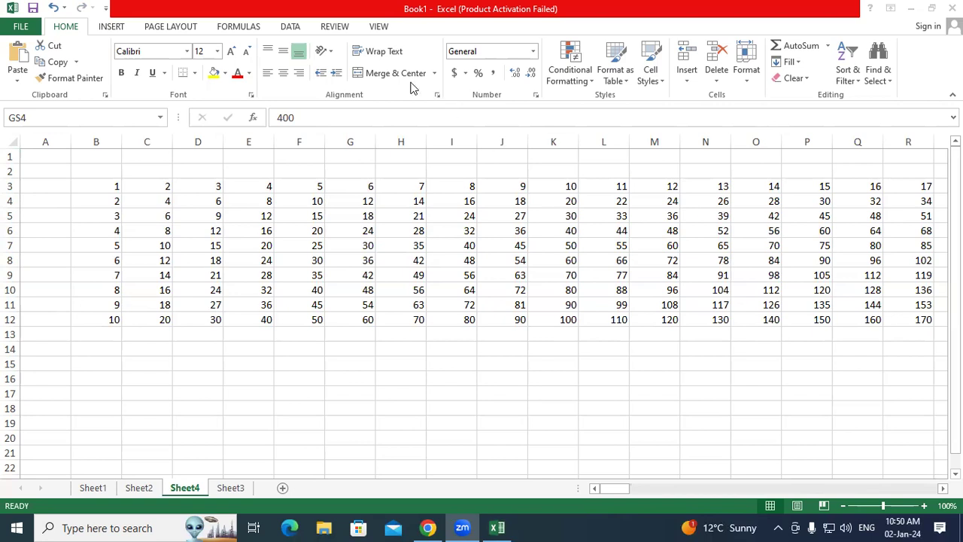
Step: Collapse the ribbon to tab names only, then expand it back to full commands
double_click(76, 24)
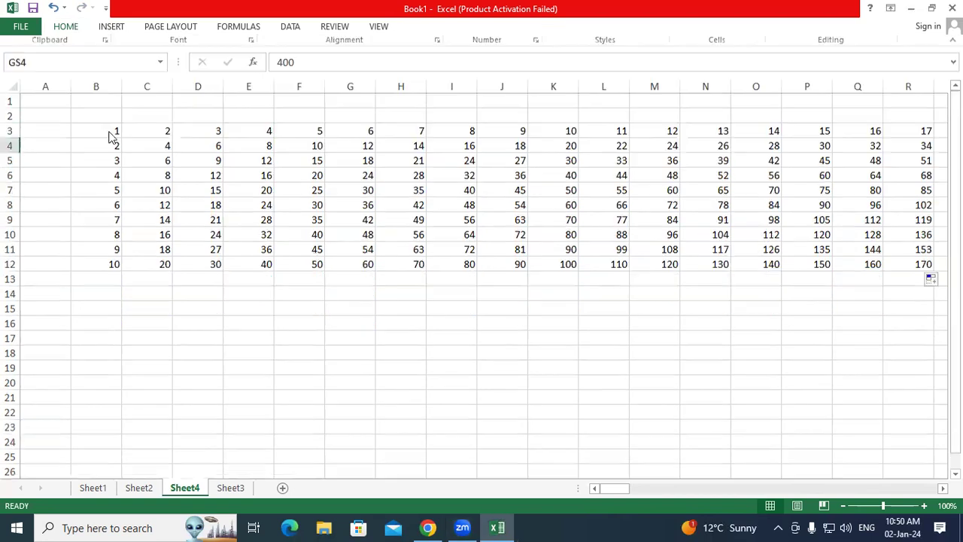
click(75, 30)
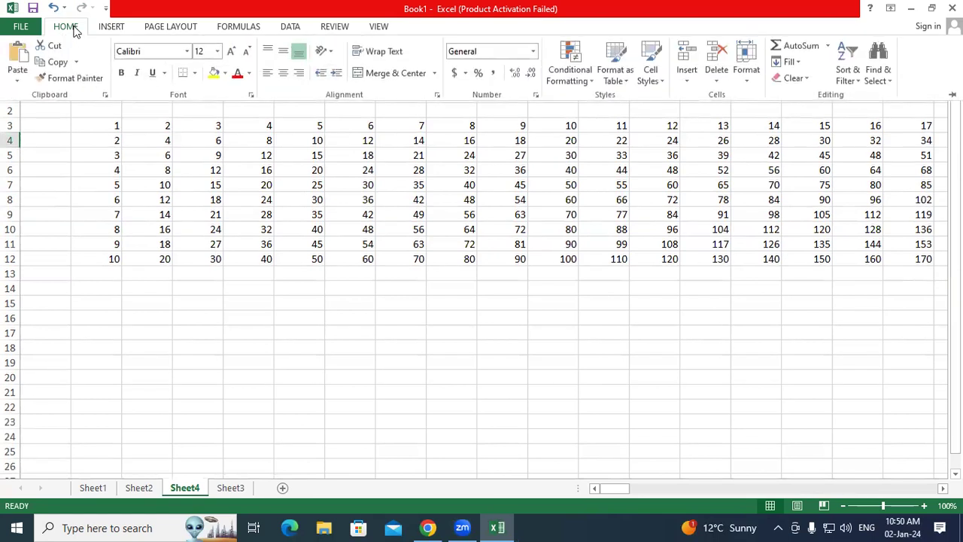
click(141, 271)
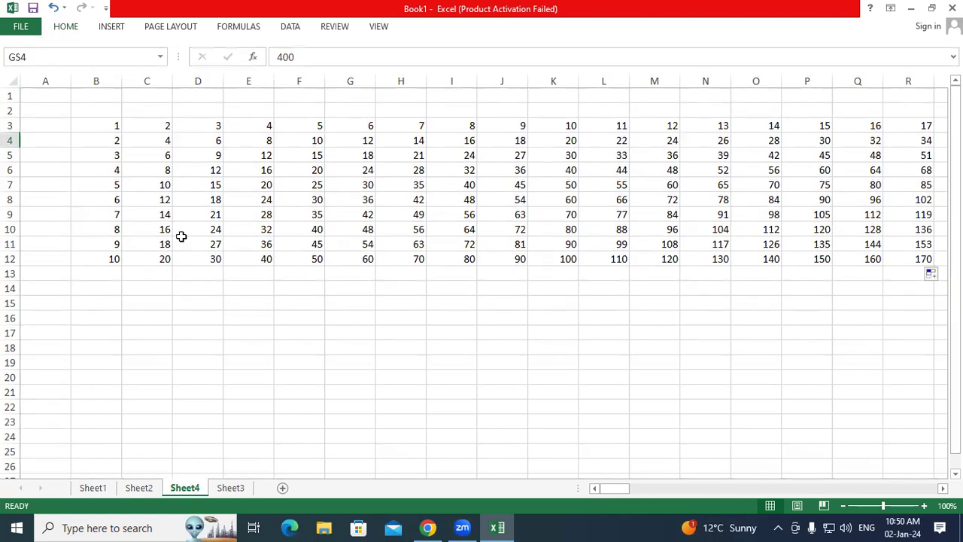
double_click(67, 27)
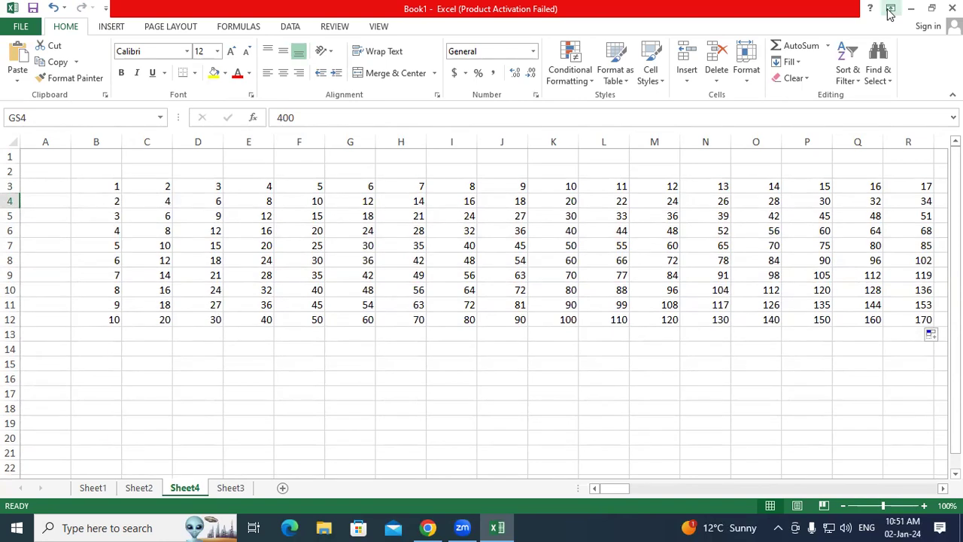
Step: Set the ribbon to Auto-hide Ribbon and peek at it from the top edge
click(890, 11)
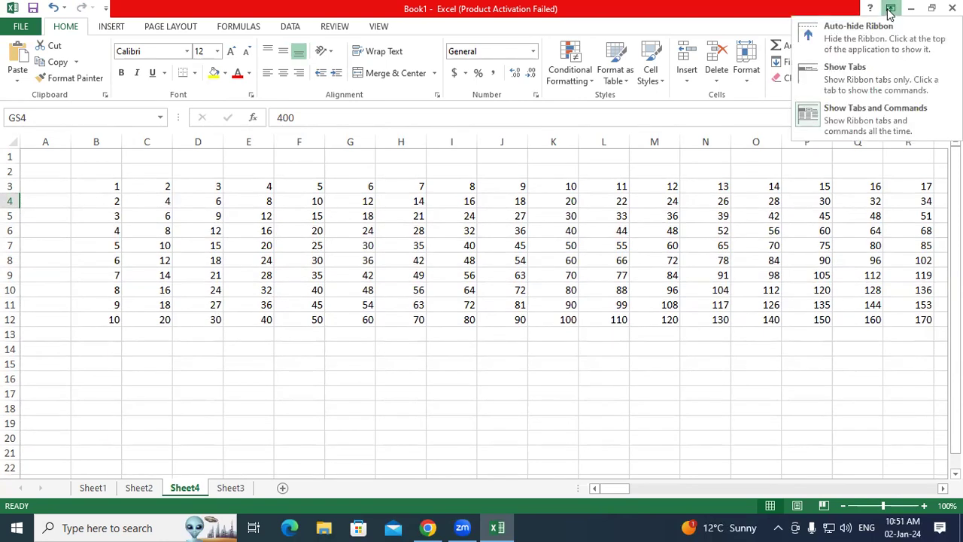
click(915, 41)
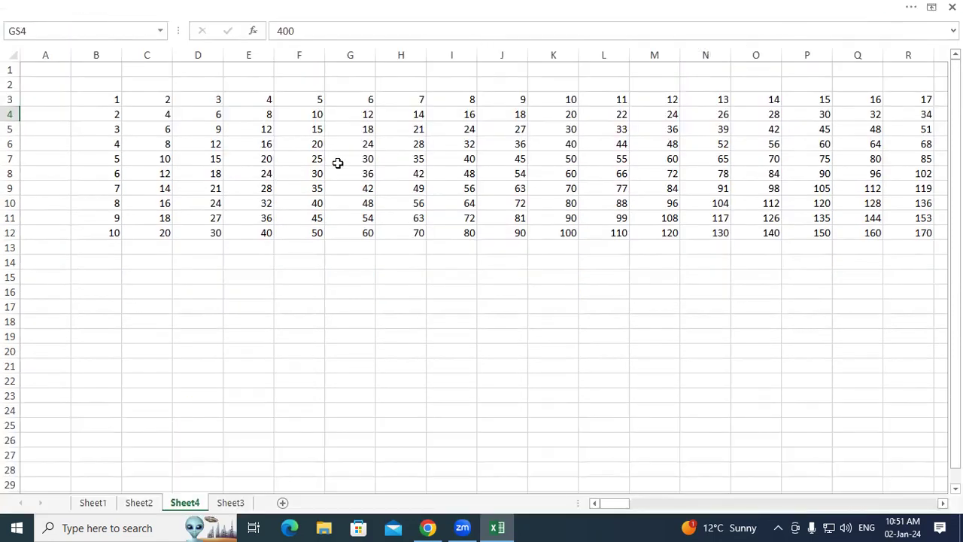
click(445, 4)
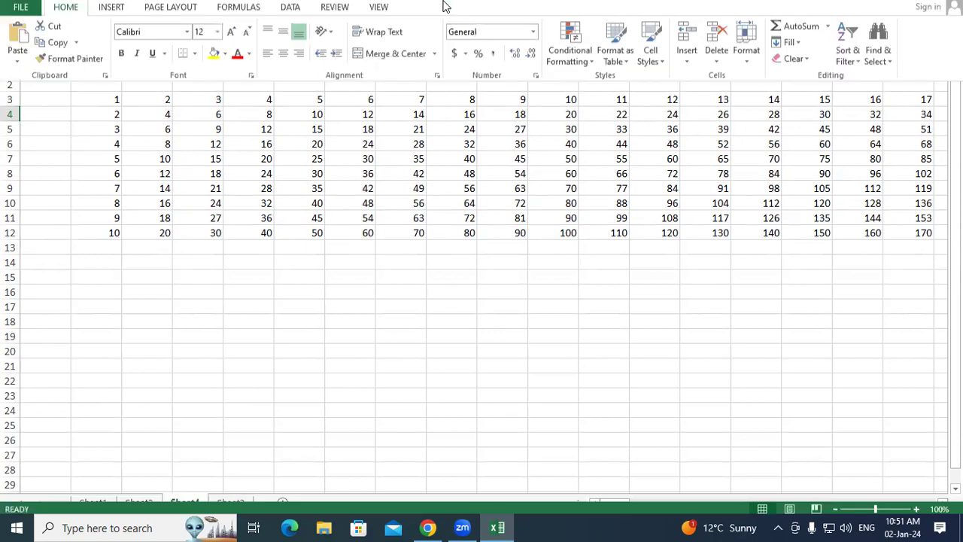
click(343, 241)
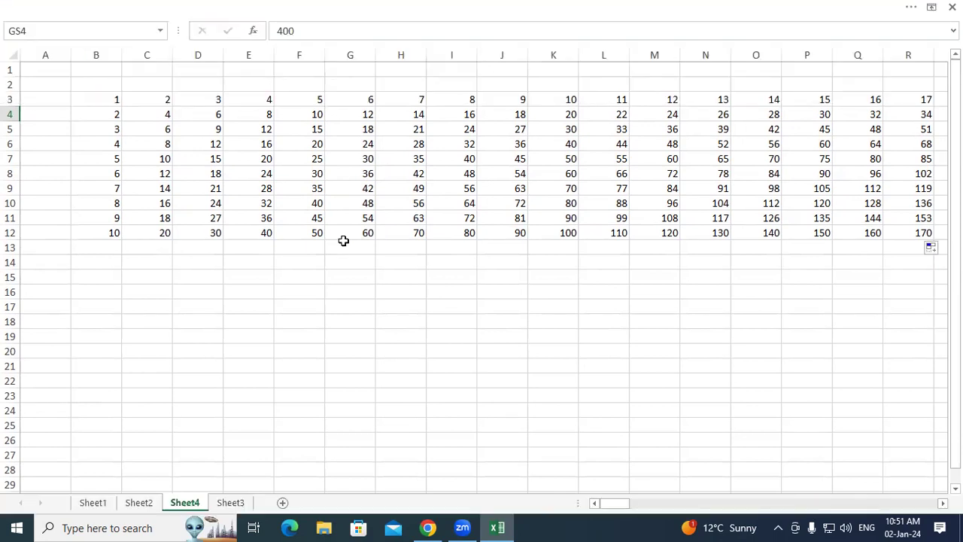
click(552, 4)
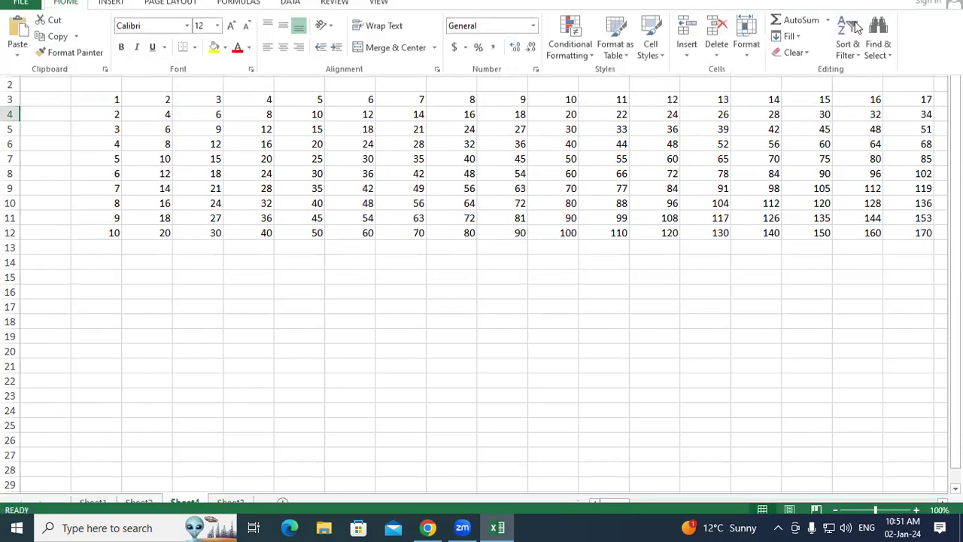
Step: Switch the ribbon to Show Tabs and drop down the Page Layout commands temporarily
click(890, 10)
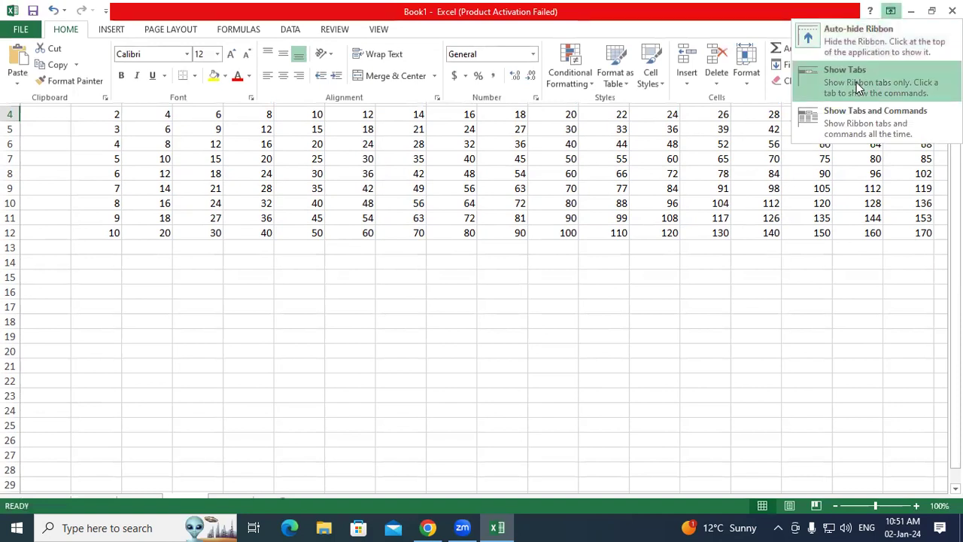
click(856, 82)
click(256, 212)
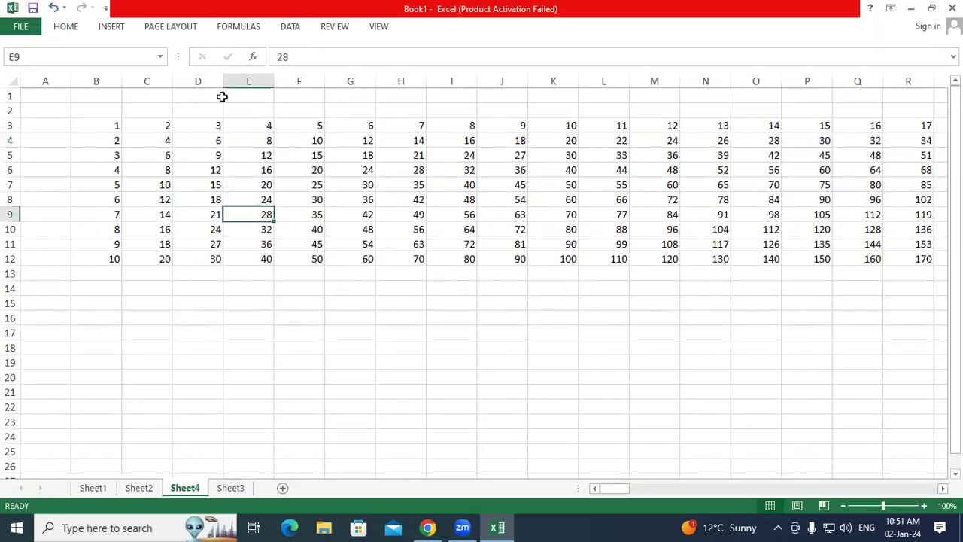
click(181, 28)
click(175, 188)
Step: Set the ribbon to Show Tabs and Commands and select cell H11
click(889, 7)
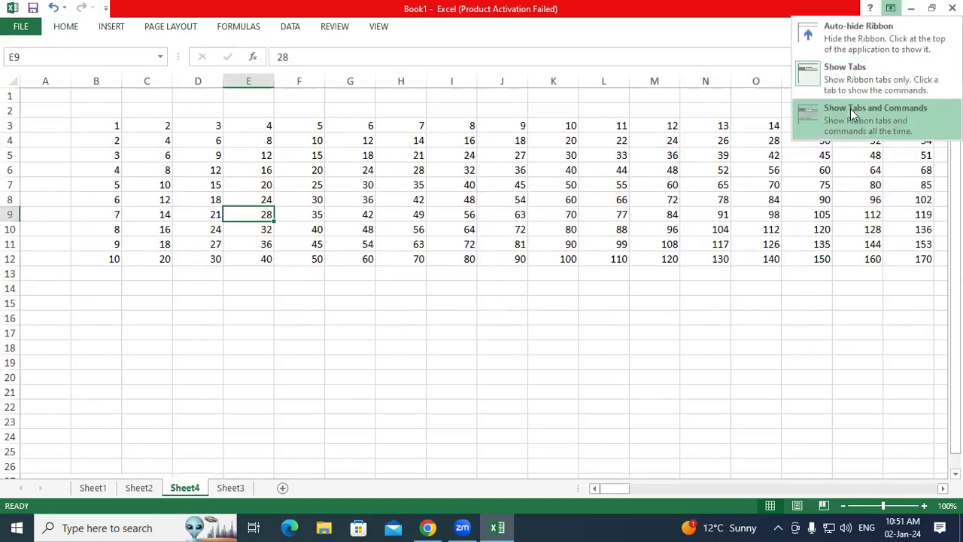
click(852, 113)
click(377, 302)
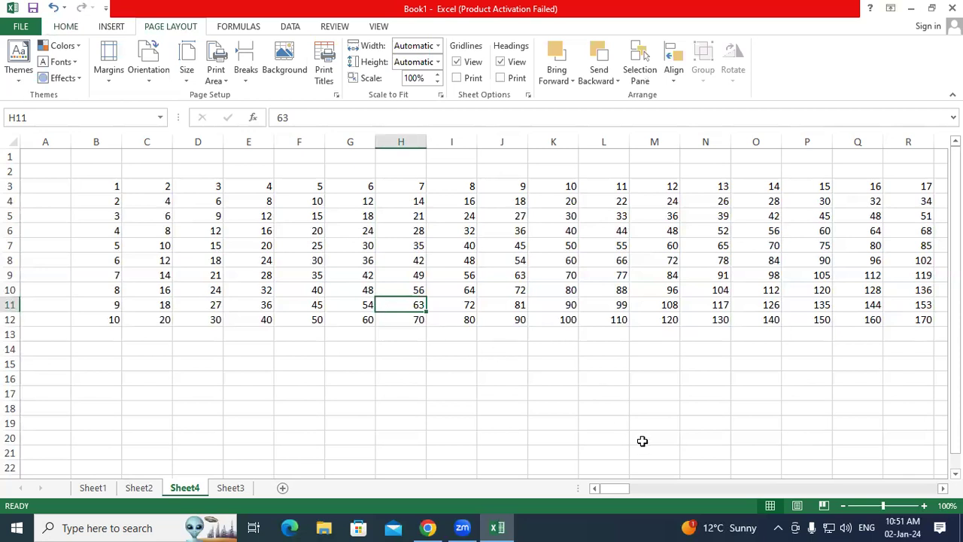
drag(269, 301, 268, 365)
mouse_move(280, 316)
mouse_down()
mouse_move(286, 342)
mouse_move(310, 352)
mouse_move(346, 328)
mouse_move(380, 323)
mouse_move(370, 325)
mouse_up()
drag(343, 399, 357, 430)
mouse_move(378, 389)
mouse_down()
mouse_move(386, 416)
mouse_move(391, 370)
mouse_up()
mouse_move(418, 366)
mouse_down()
mouse_move(429, 384)
mouse_move(416, 397)
mouse_up()
drag(447, 357, 438, 375)
mouse_move(455, 338)
mouse_down()
mouse_move(457, 370)
mouse_move(464, 347)
mouse_move(472, 368)
mouse_move(494, 368)
mouse_up()
click(485, 344)
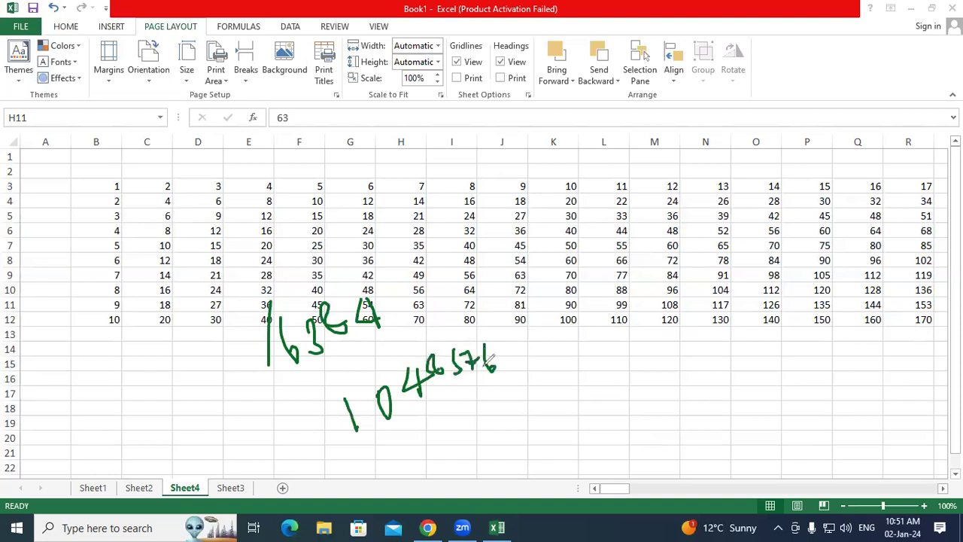
mouse_move(637, 200)
mouse_down()
mouse_move(624, 241)
mouse_move(659, 230)
mouse_up()
mouse_move(667, 197)
mouse_down()
mouse_move(670, 212)
mouse_move(680, 201)
mouse_up()
drag(688, 181, 690, 218)
drag(613, 260, 734, 214)
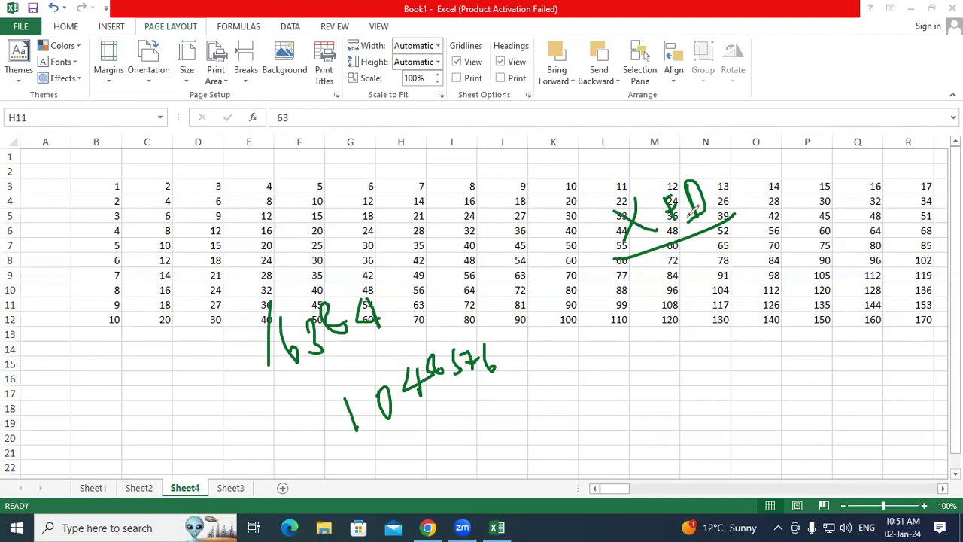
mouse_move(633, 327)
mouse_down()
mouse_move(660, 319)
mouse_move(673, 333)
mouse_up()
mouse_move(698, 295)
mouse_down()
mouse_move(713, 316)
mouse_move(719, 304)
mouse_up()
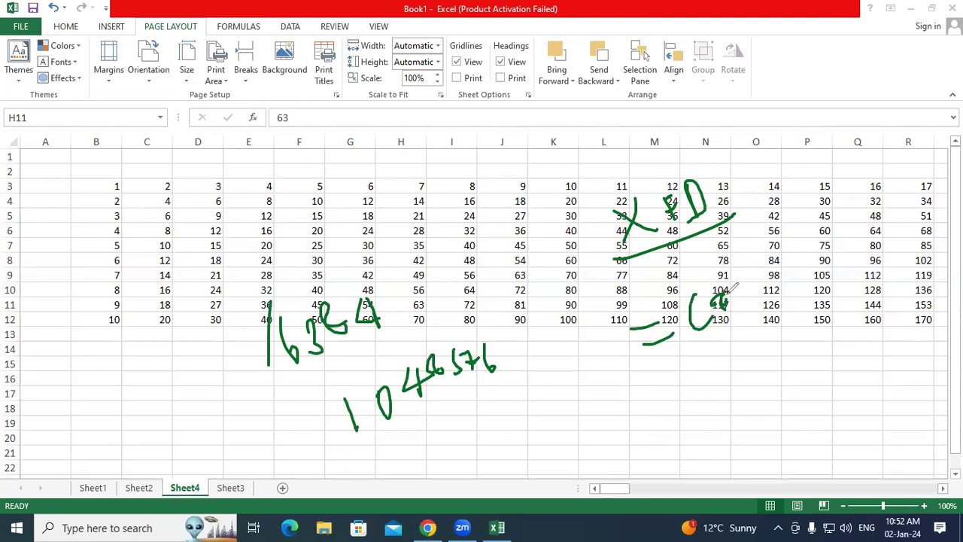
drag(669, 347, 684, 376)
mouse_move(625, 393)
mouse_down()
mouse_move(657, 379)
mouse_move(646, 403)
mouse_up()
drag(671, 347, 691, 367)
drag(747, 276, 776, 295)
drag(803, 239, 822, 264)
drag(810, 256, 820, 271)
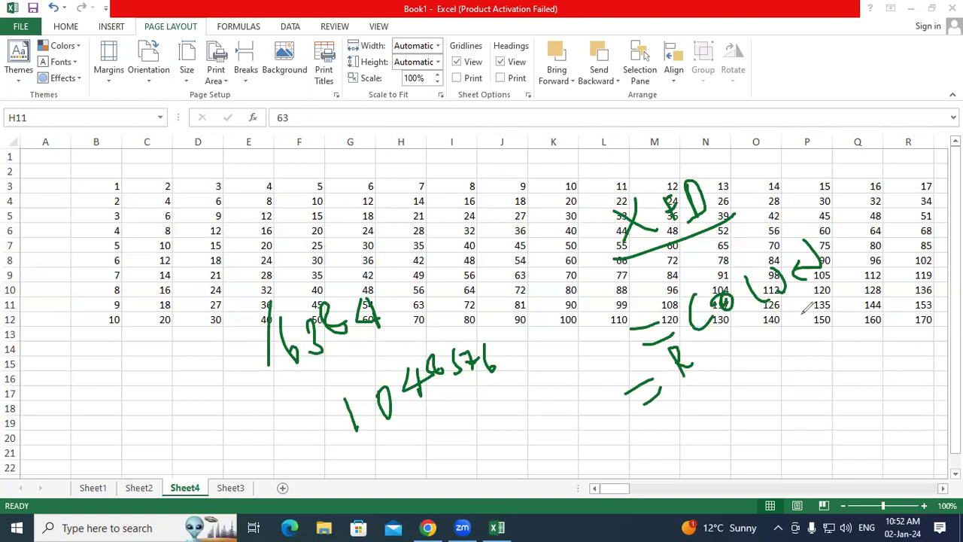
key(e)
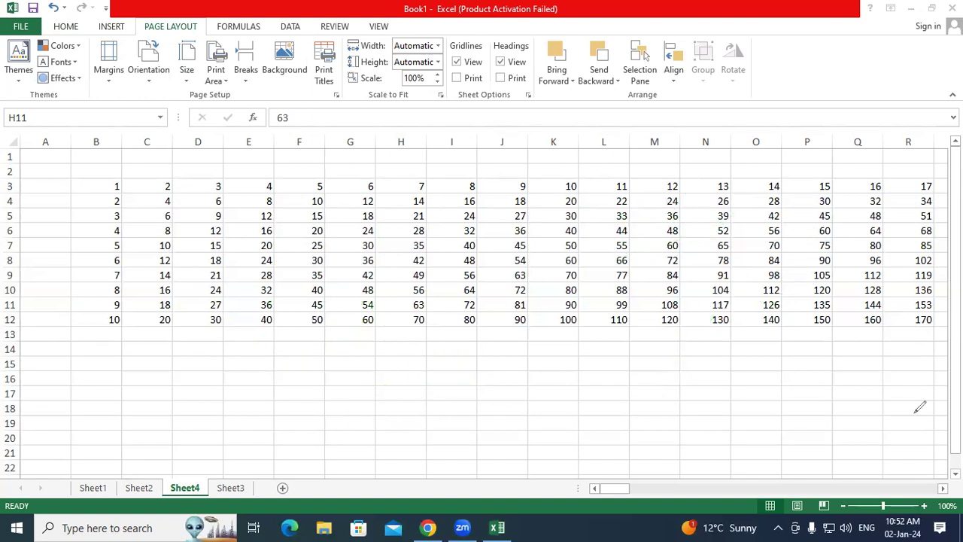